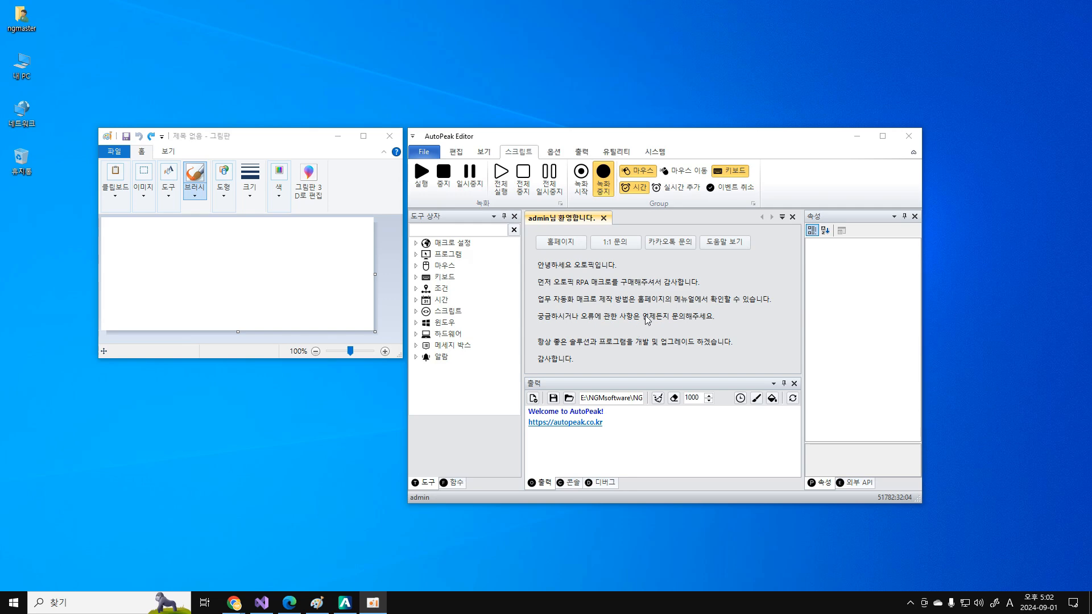
# - Show the external API toolbox and expand its 인터셉션 group to select the 인터셉션 연결 action
pyautogui.click(683, 342)
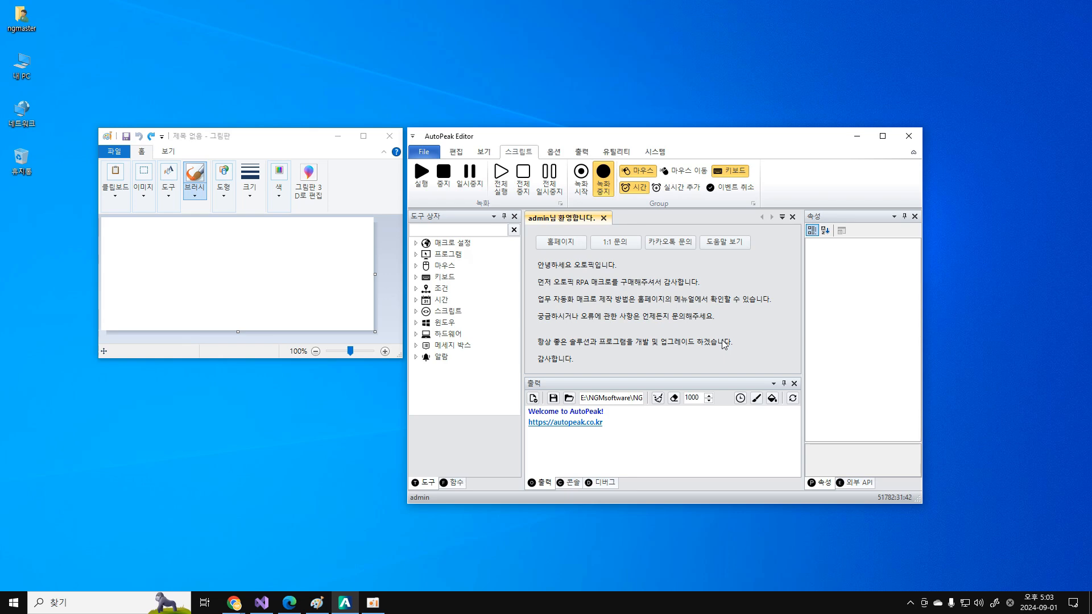
pyautogui.click(858, 483)
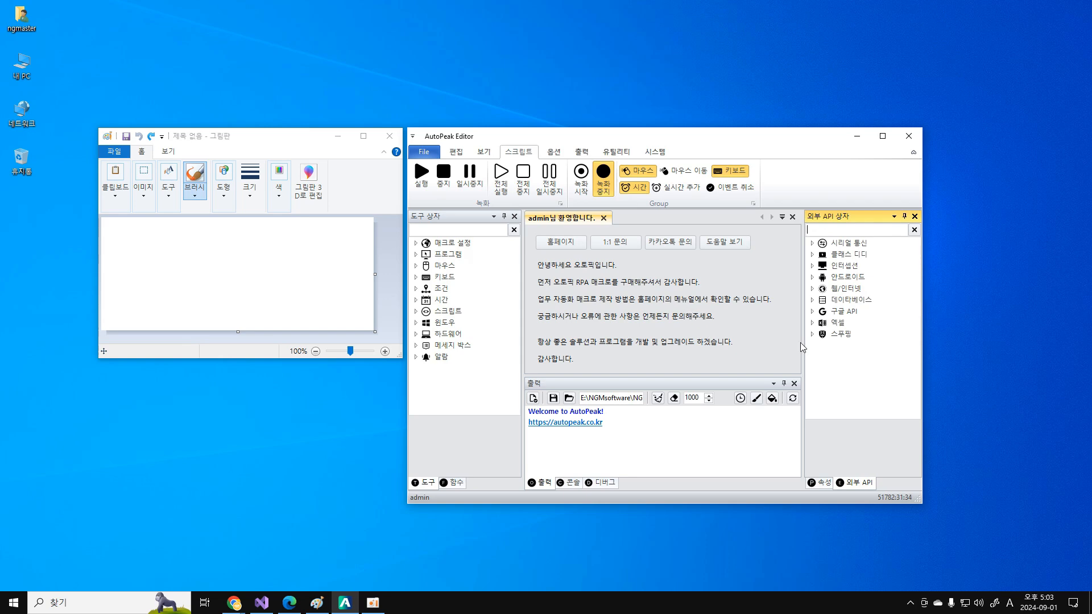
pyautogui.click(817, 267)
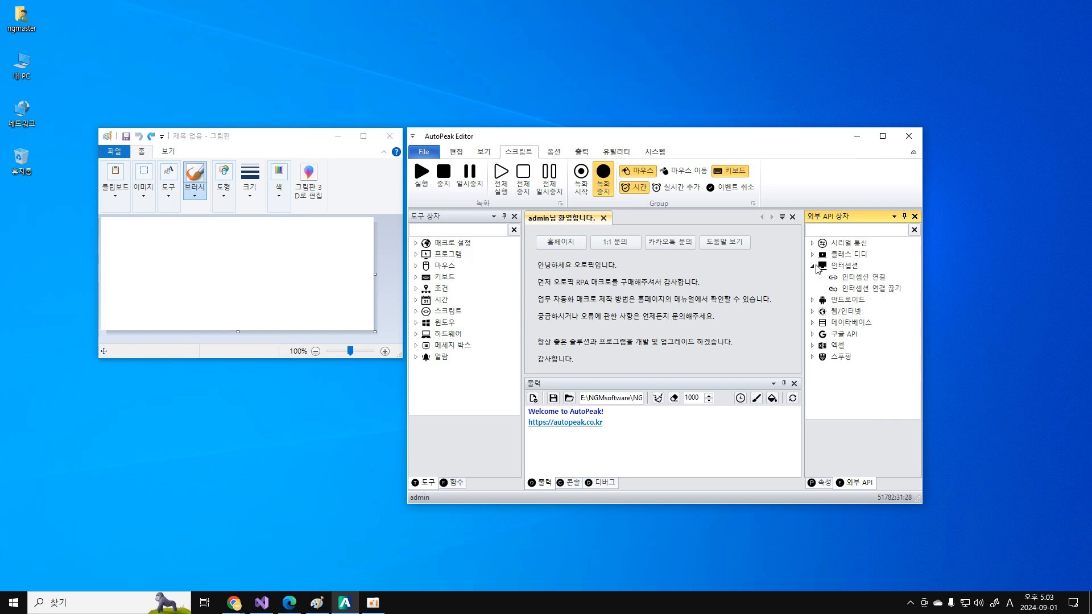
pyautogui.click(864, 279)
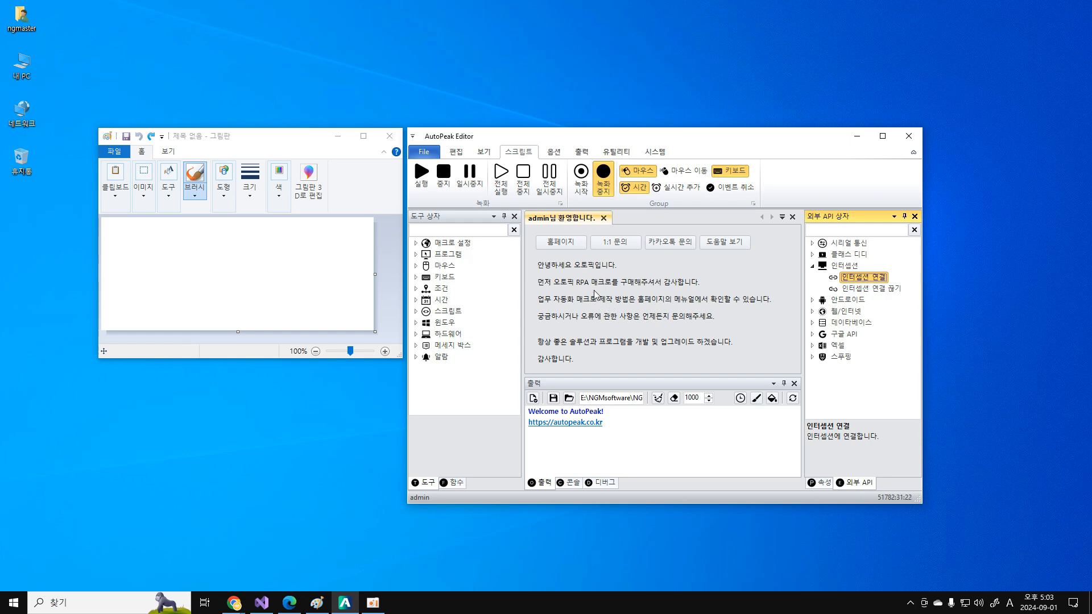
# - Add the 장치 입력 방법 action from the 매크로 설정 group to a new script
pyautogui.click(457, 245)
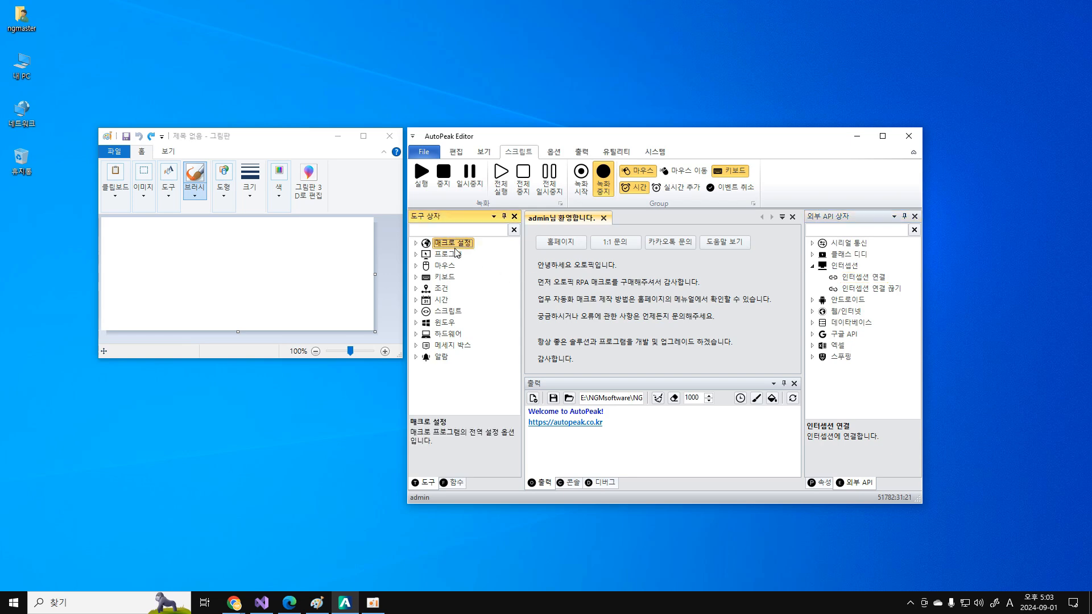
pyautogui.click(419, 244)
pyautogui.click(476, 269)
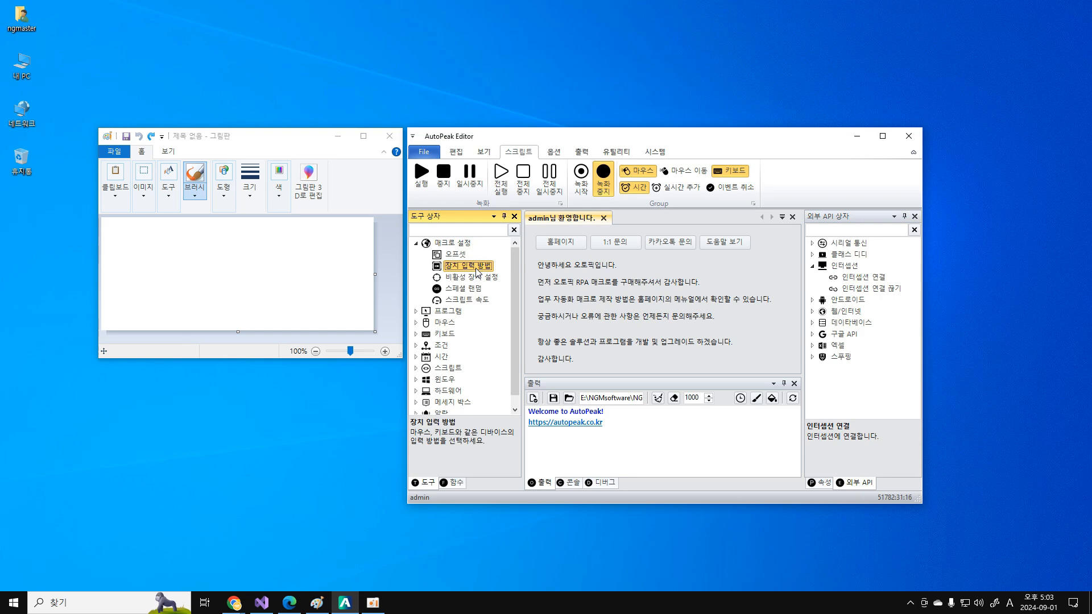
pyautogui.doubleClick(476, 269)
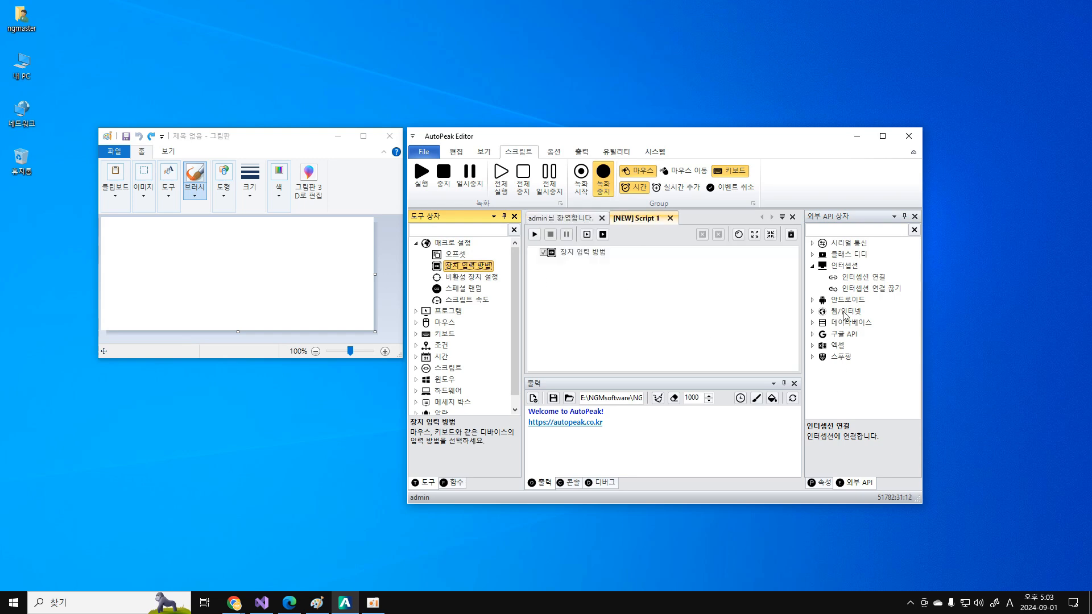
# - Add the 인터셉션 연결 action and the 마우스 클릭 action to the script
pyautogui.click(867, 278)
pyautogui.doubleClick(867, 279)
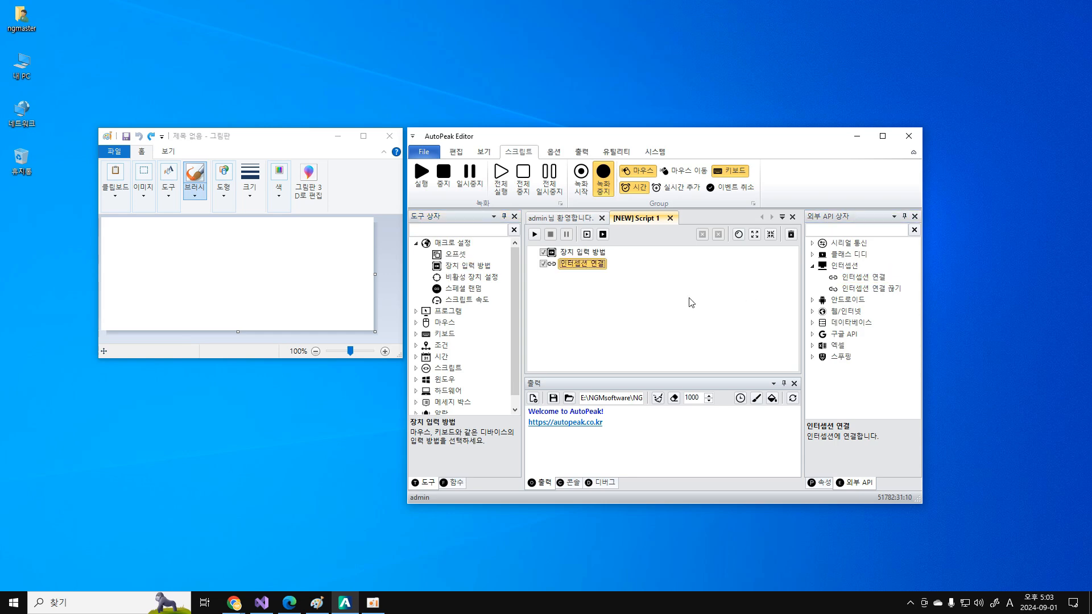
pyautogui.click(416, 323)
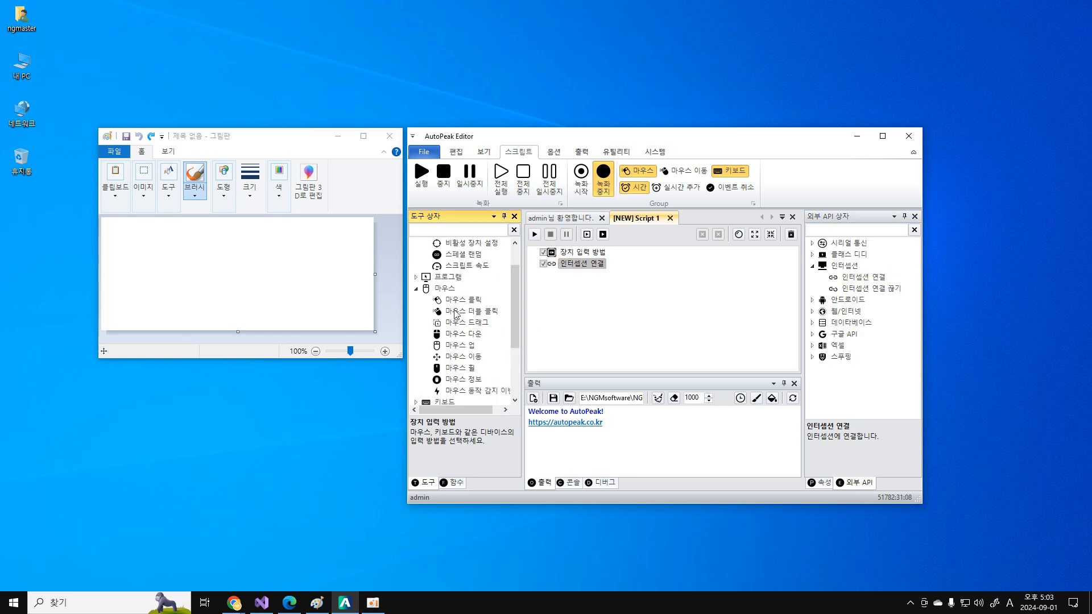
pyautogui.doubleClick(473, 299)
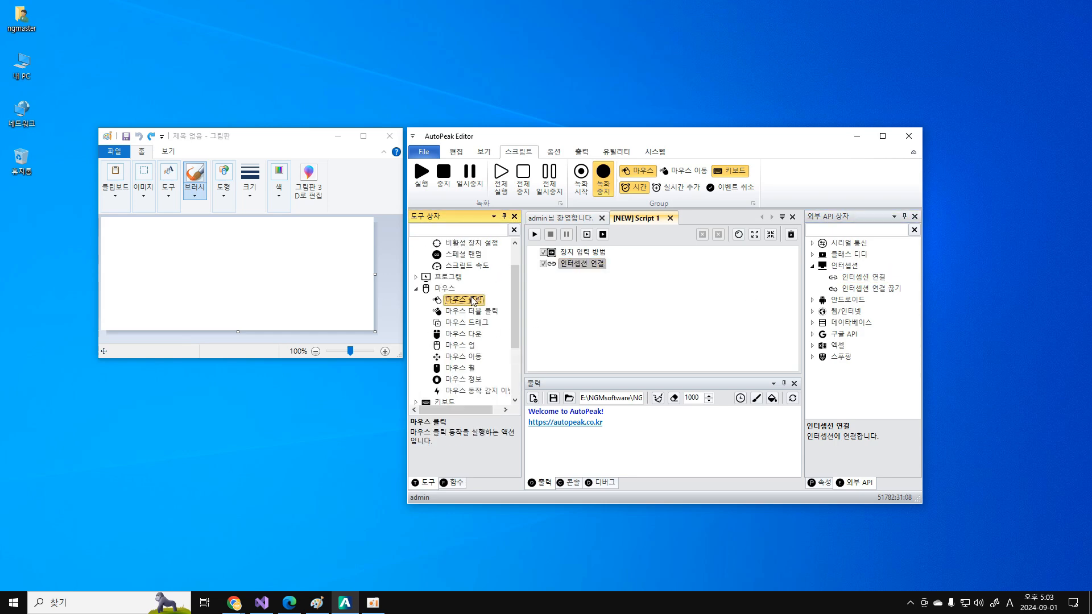
# - Set the 입력 방식 property of the script's 장치 입력 방법 action to Interception
pyautogui.click(603, 255)
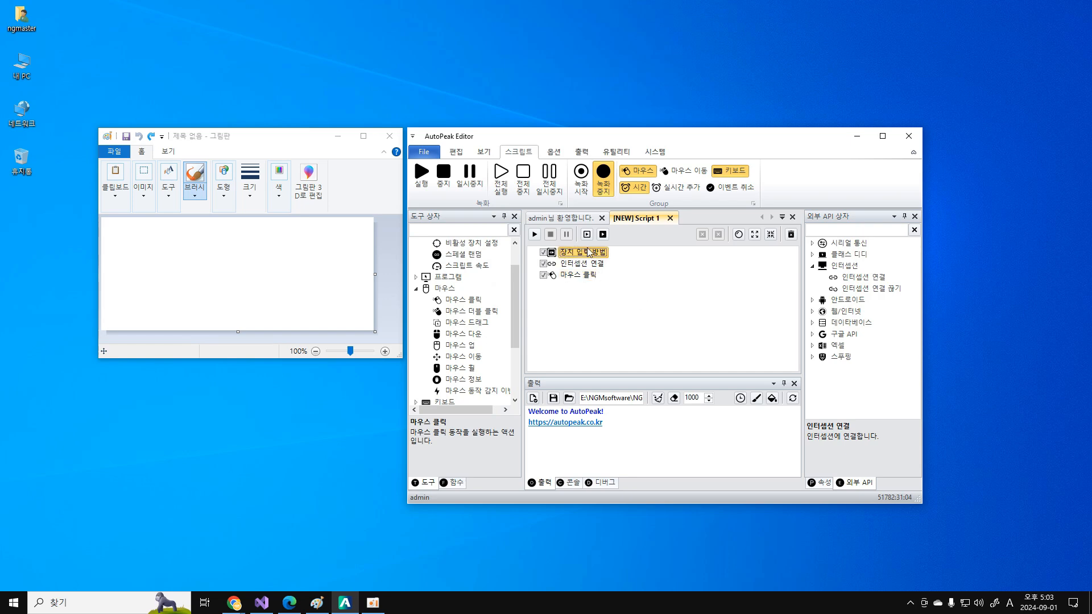
pyautogui.click(815, 483)
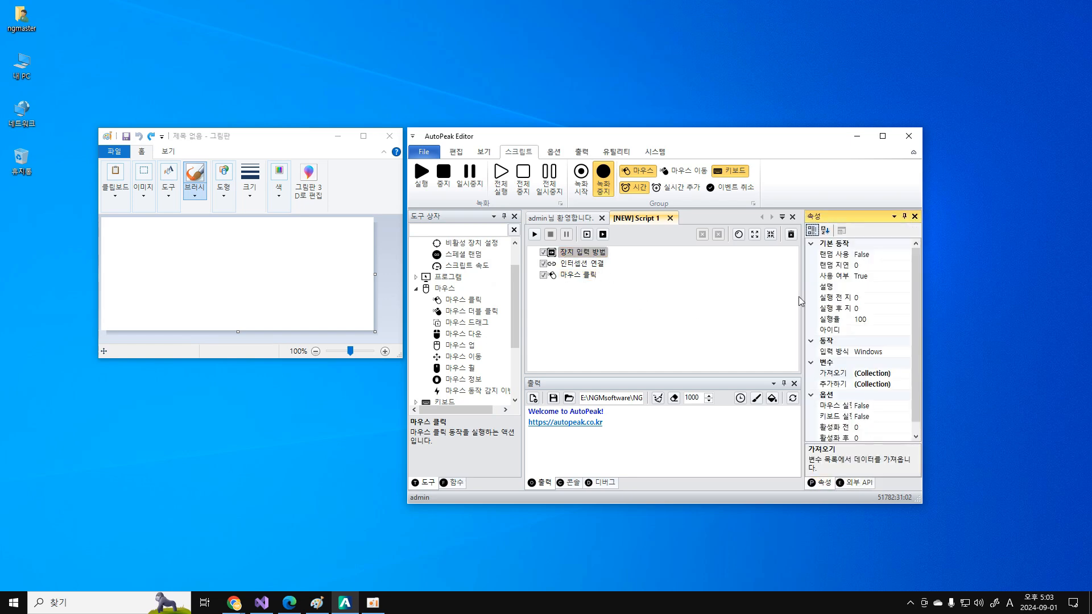
pyautogui.click(837, 342)
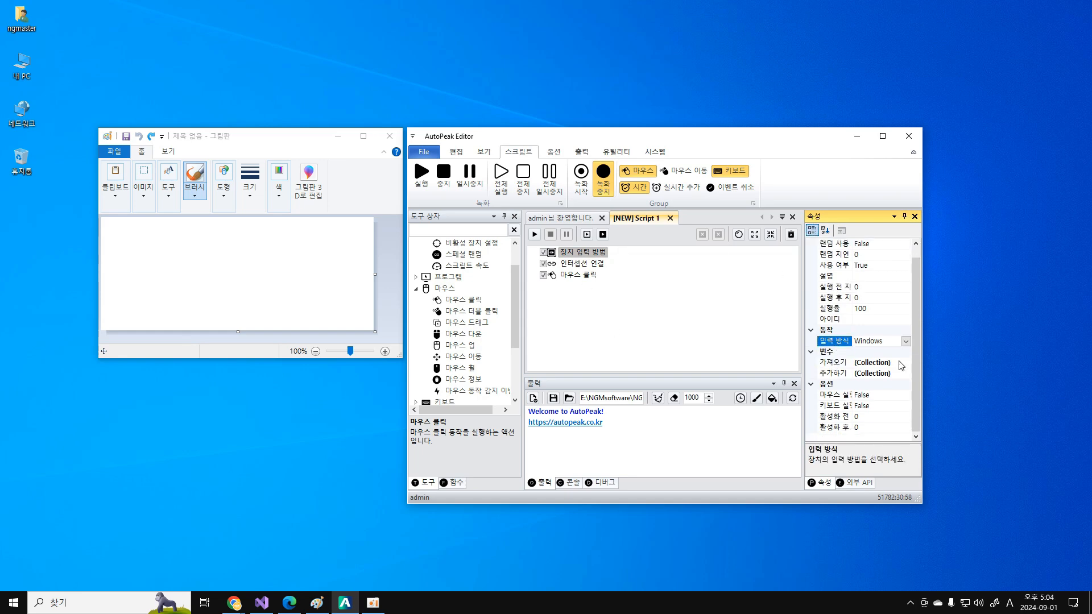
pyautogui.click(906, 342)
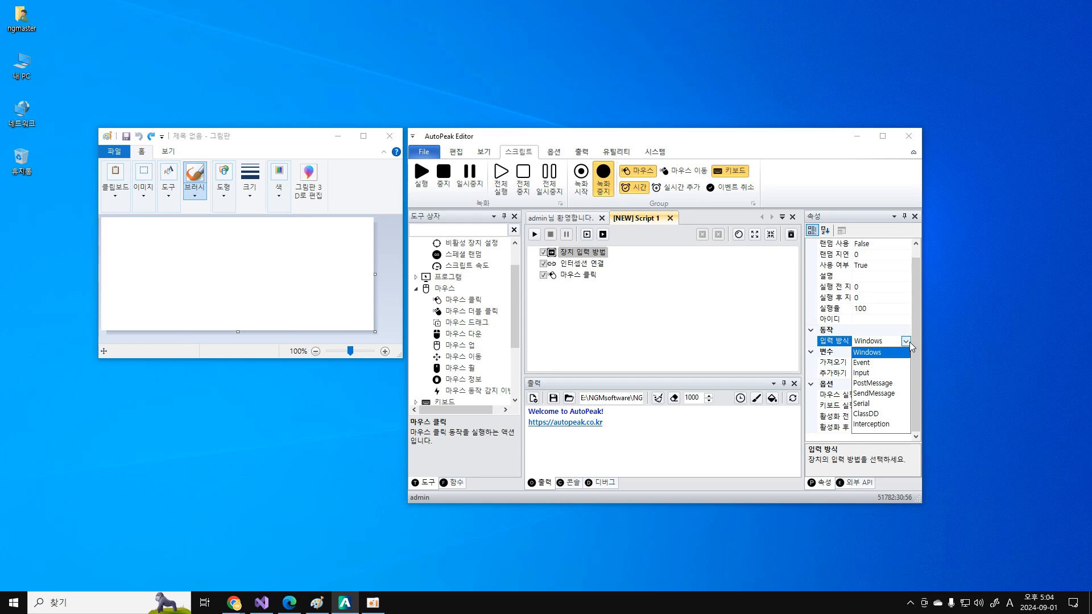
pyautogui.click(878, 425)
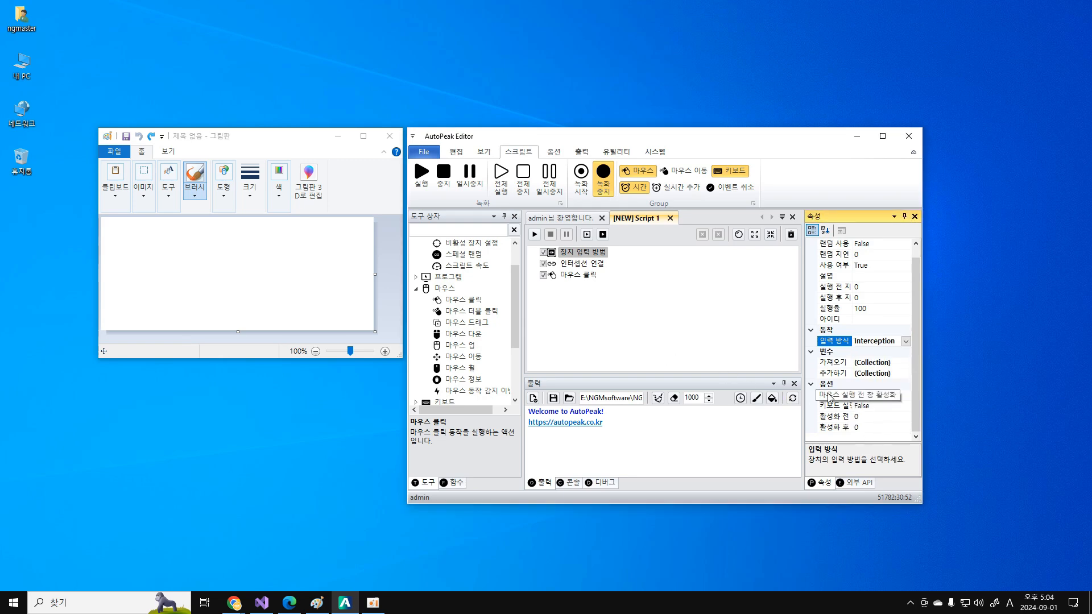
# - Set 마우스 실행 전 창 활성화 to True and 활성화 후 지연 to 100 for the 장치 입력 방법 action
pyautogui.doubleClick(829, 397)
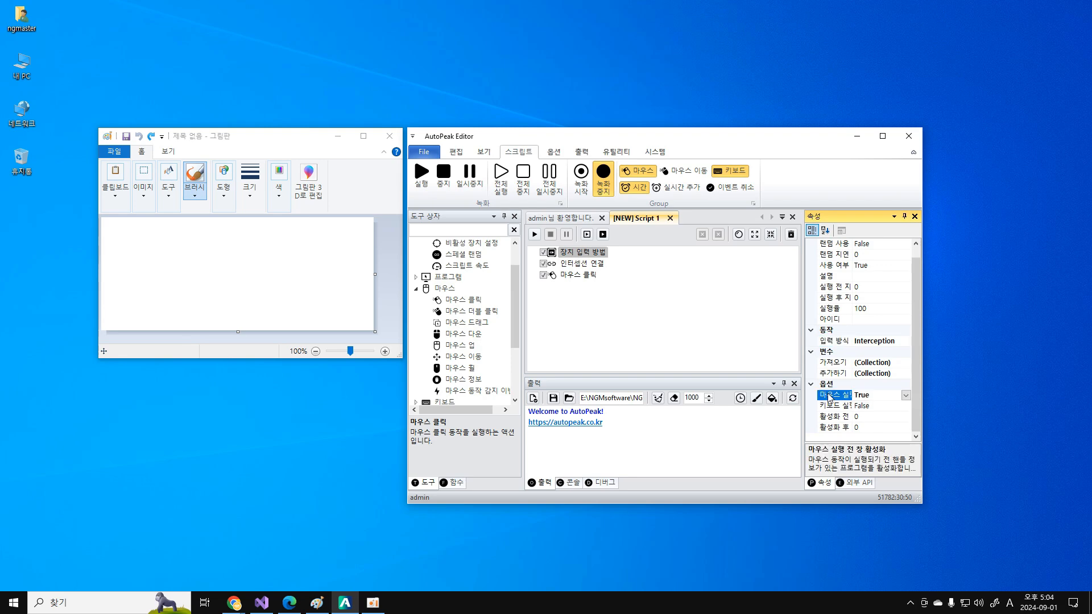
pyautogui.click(831, 427)
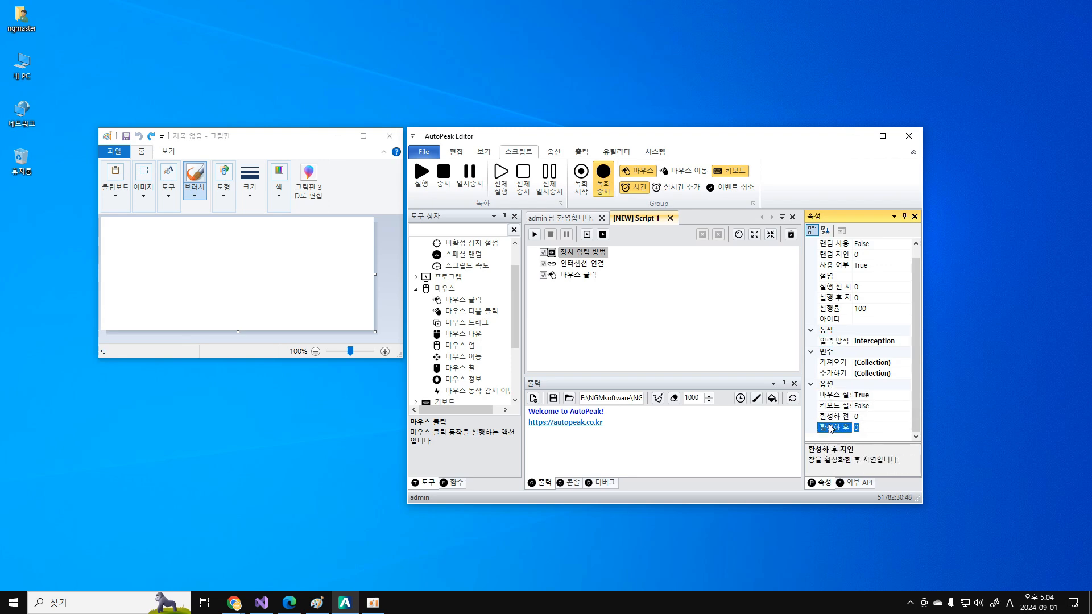
pyautogui.write('100')
pyautogui.click(680, 312)
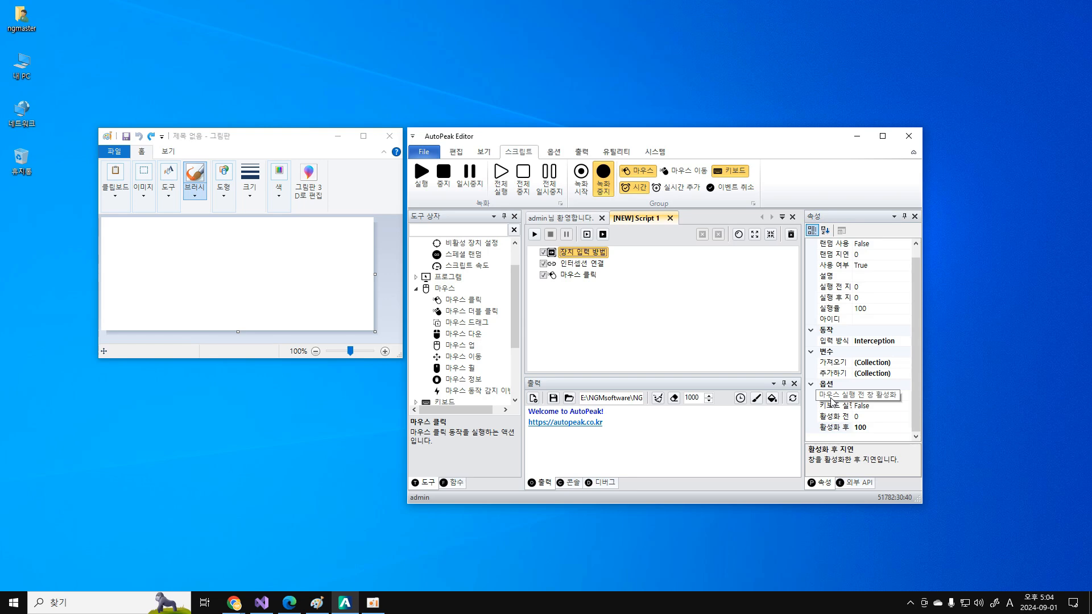
# - Examine how window focus switches between the Paint canvas and the script, alongside the 마우스 실행 전 창 활성화 and 활성화 후 지연 settings
pyautogui.click(831, 398)
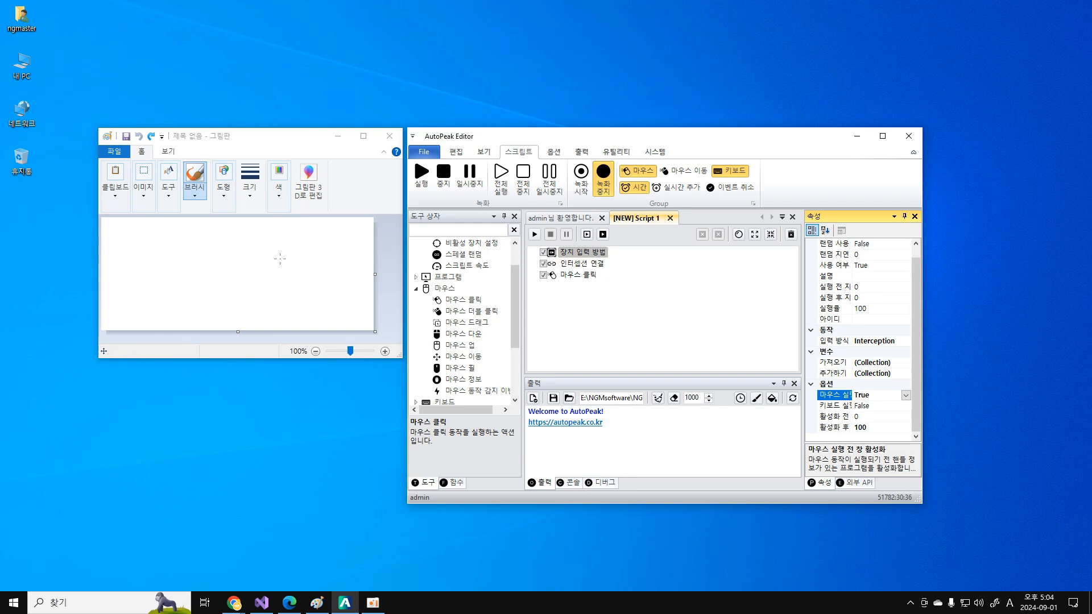
pyautogui.click(239, 272)
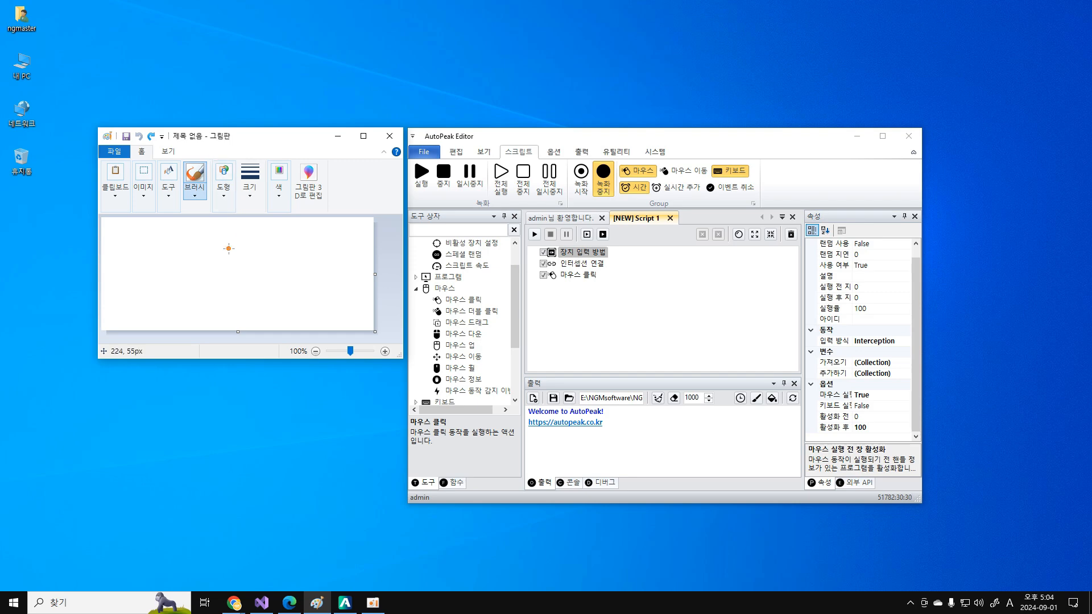
pyautogui.click(232, 270)
pyautogui.click(138, 136)
pyautogui.click(580, 320)
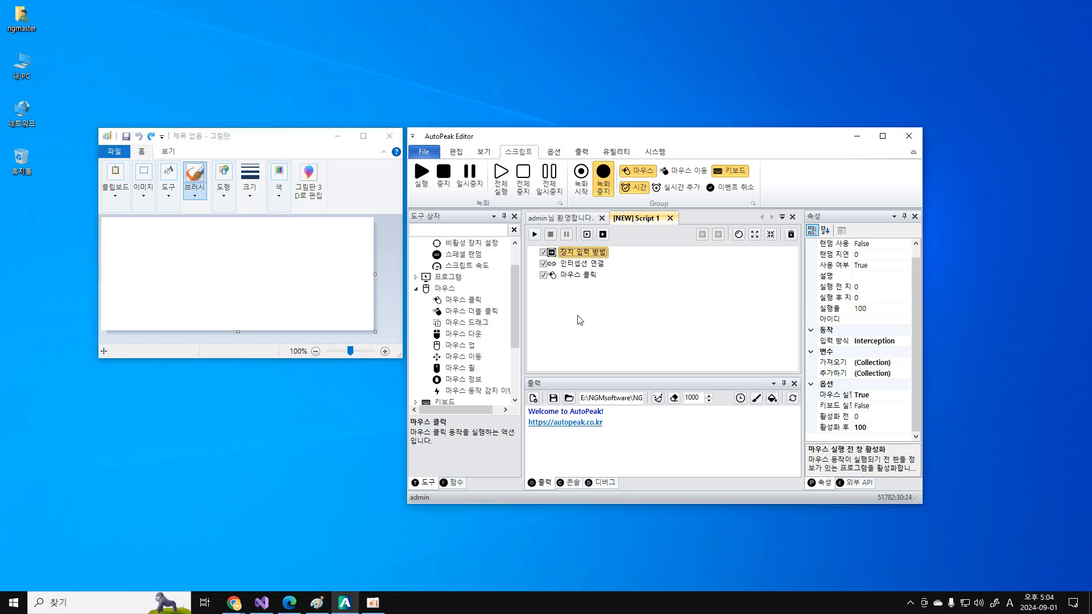
pyautogui.click(276, 280)
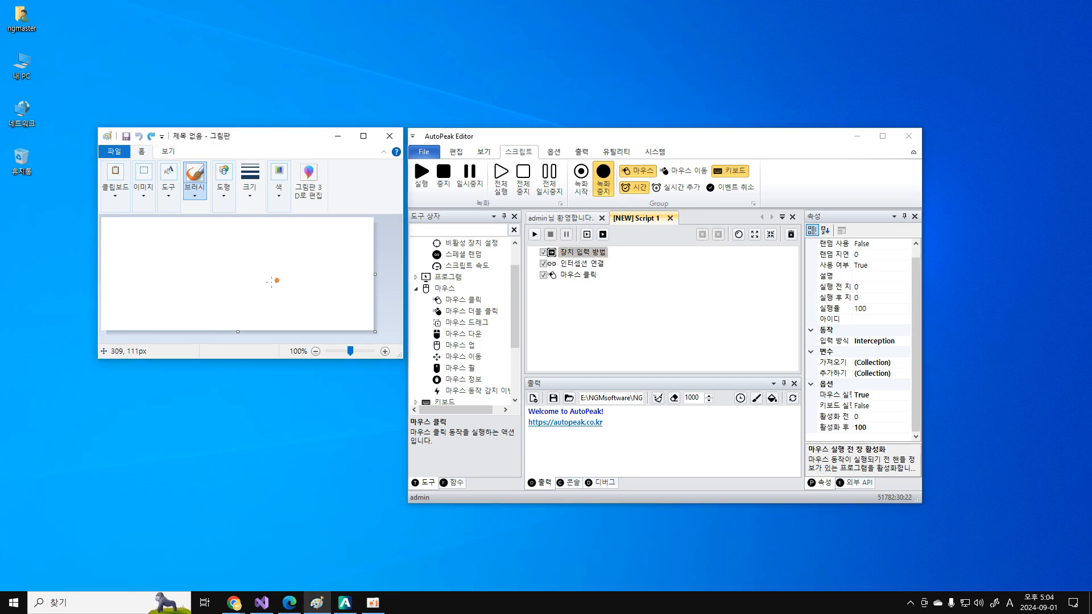
pyautogui.click(617, 300)
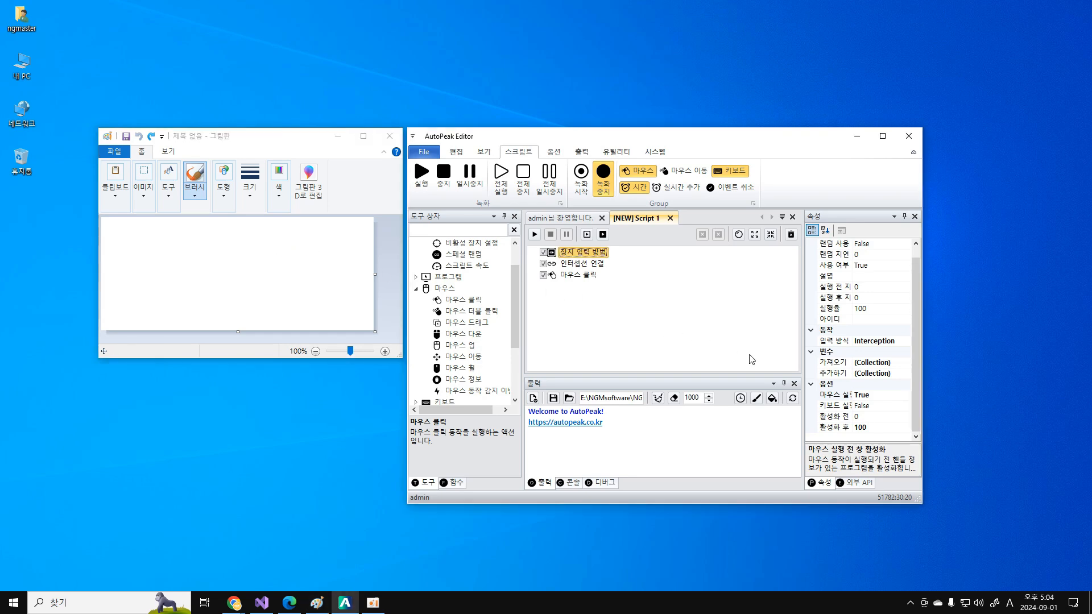
pyautogui.click(832, 396)
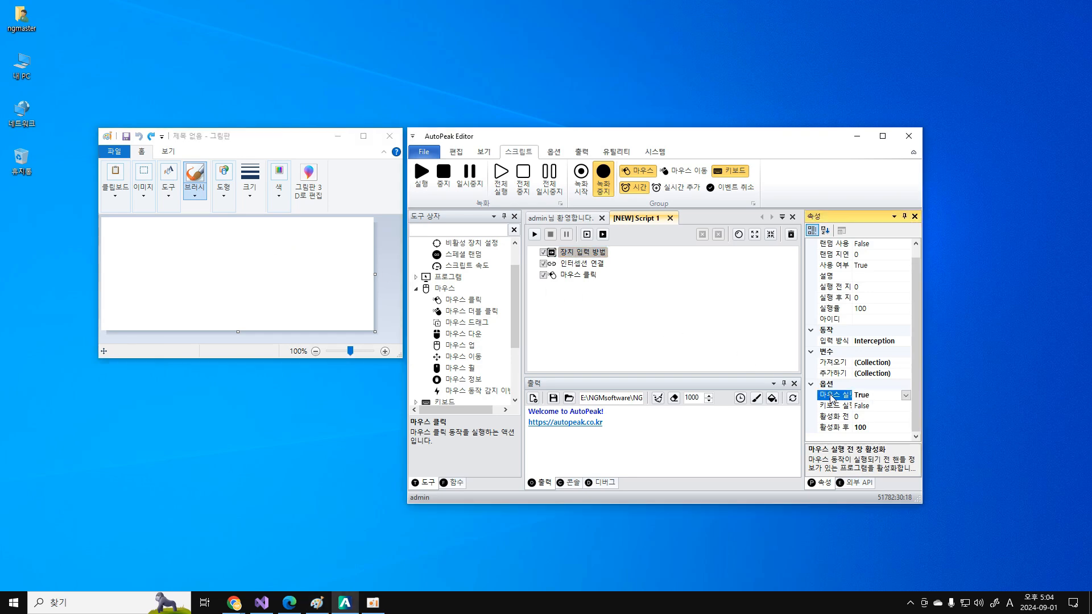
pyautogui.click(834, 428)
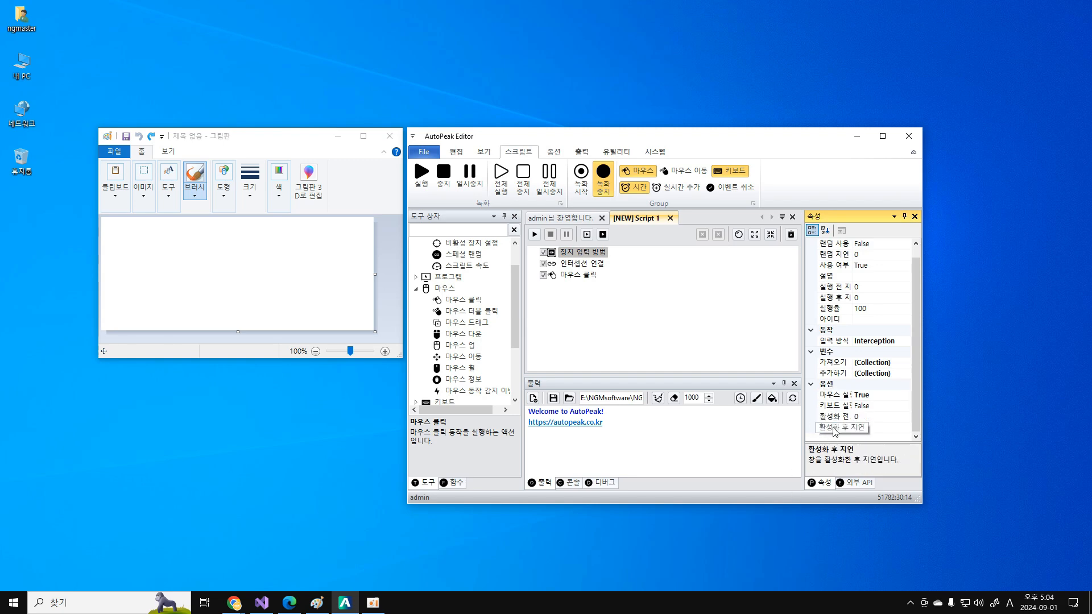
pyautogui.click(239, 146)
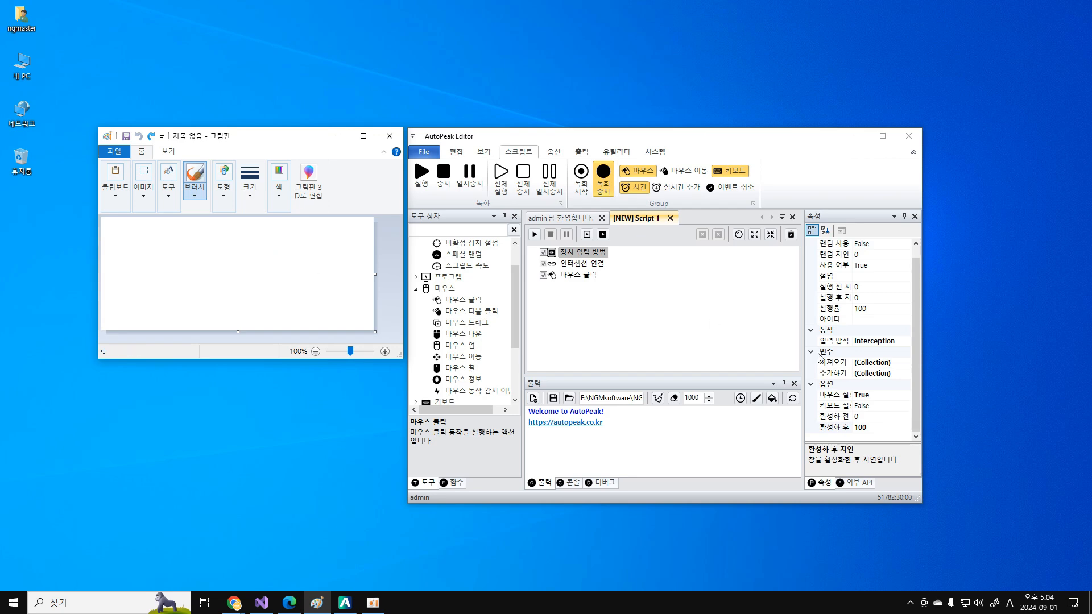
pyautogui.click(833, 427)
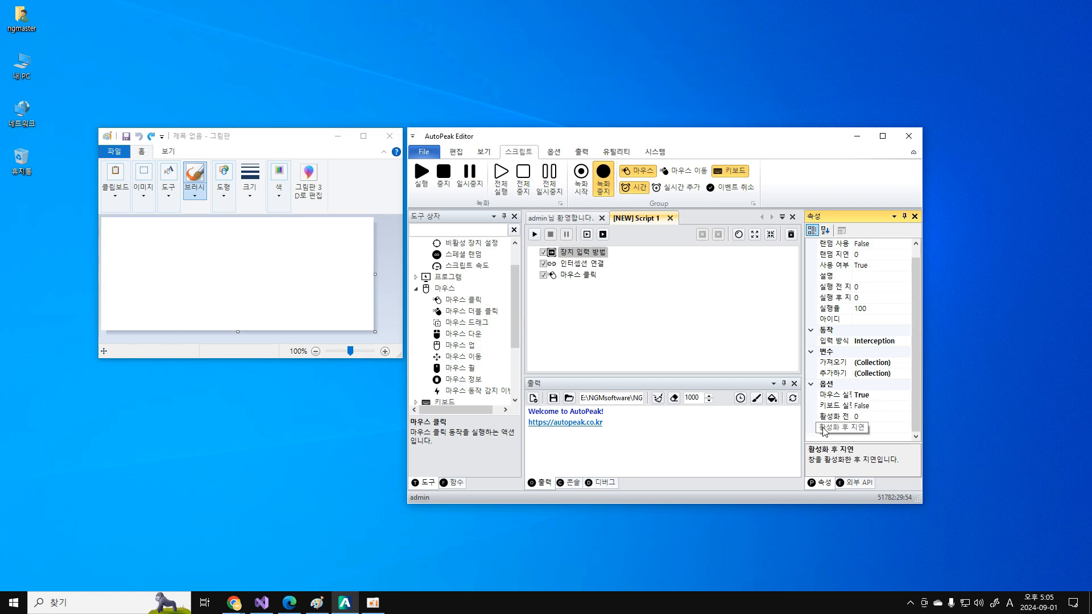
pyautogui.click(715, 347)
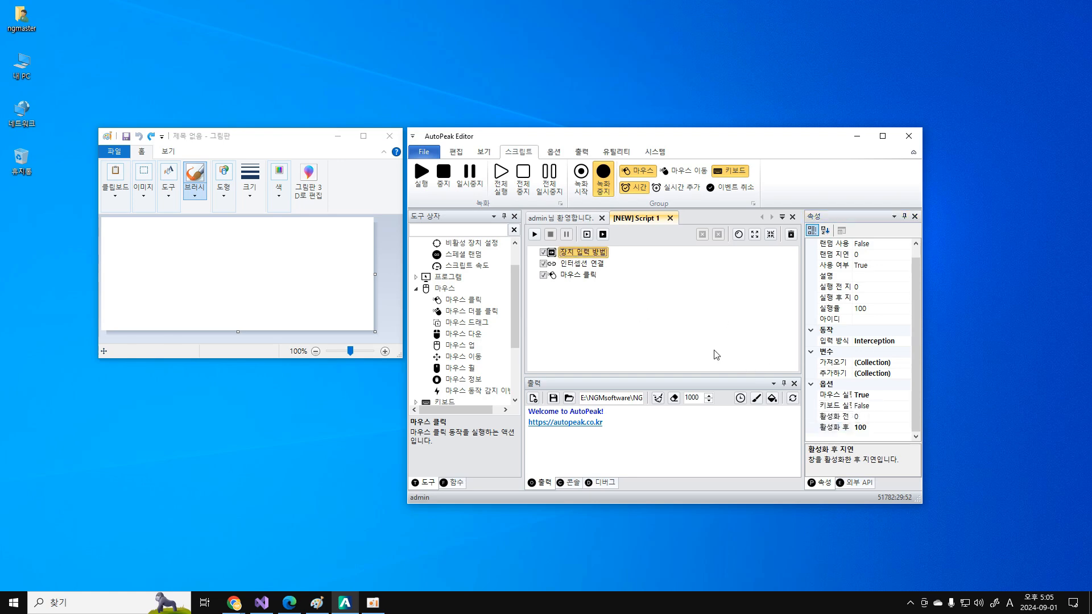
# - Inspect the script's 인터셉션 연결 action and check the help option for that action in the external API toolbox
pyautogui.click(596, 268)
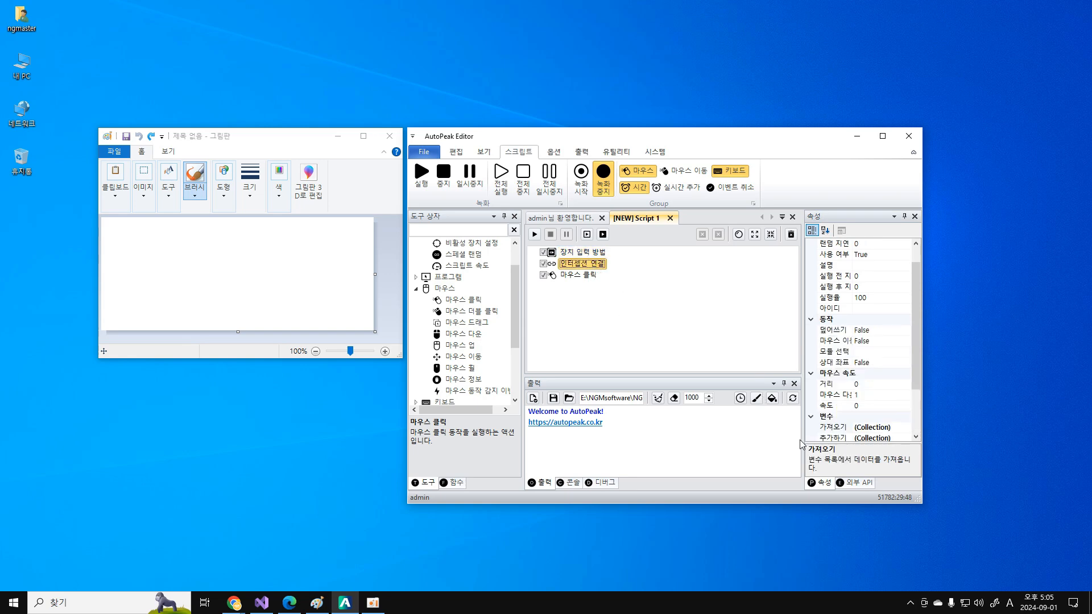
pyautogui.click(857, 482)
pyautogui.rightClick(860, 278)
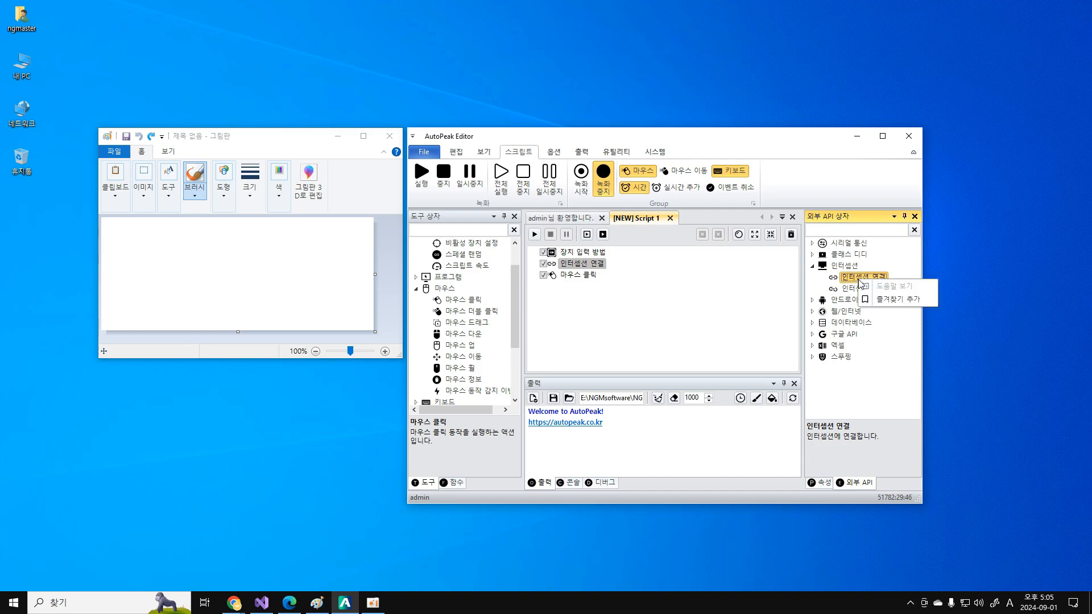
pyautogui.click(740, 290)
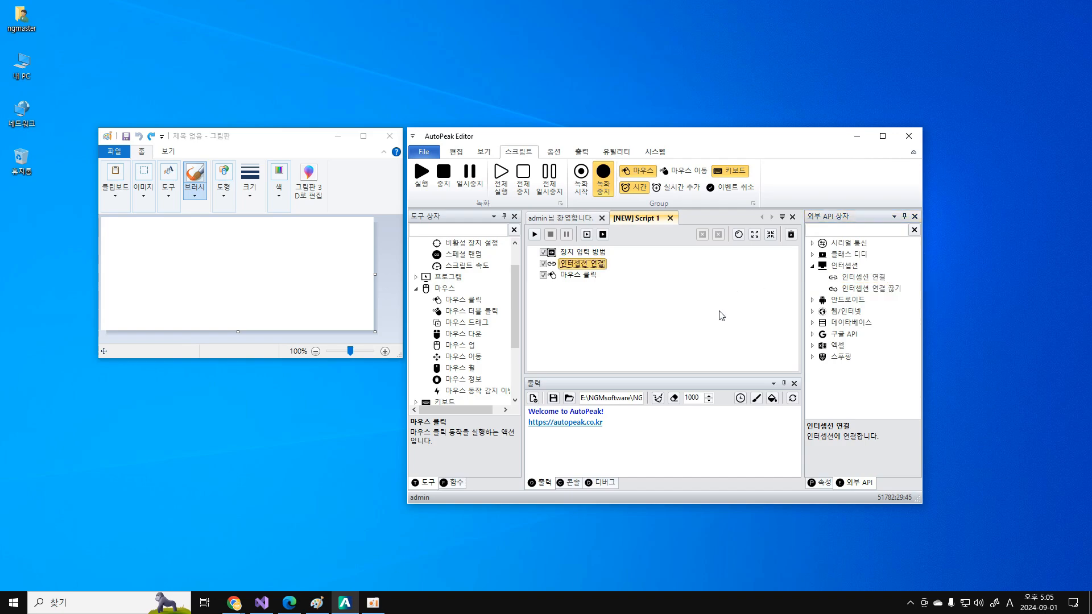
# - Switch to Chrome, open the help article 인터셉션 연결 (하드웨어 매크로), and read its Interception download instructions
pyautogui.click(234, 603)
pyautogui.click(162, 538)
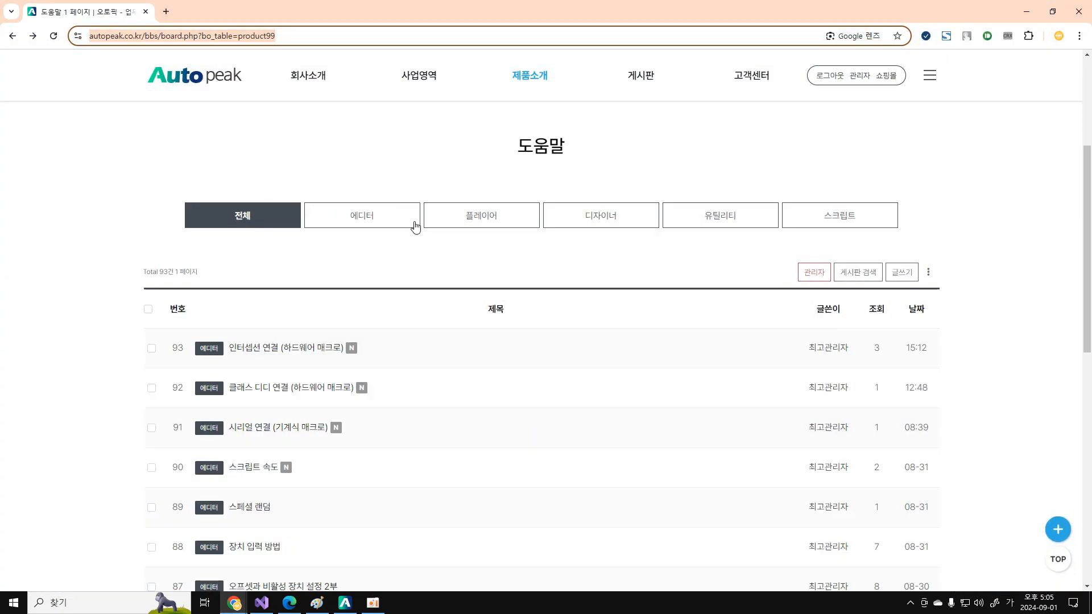
pyautogui.click(342, 347)
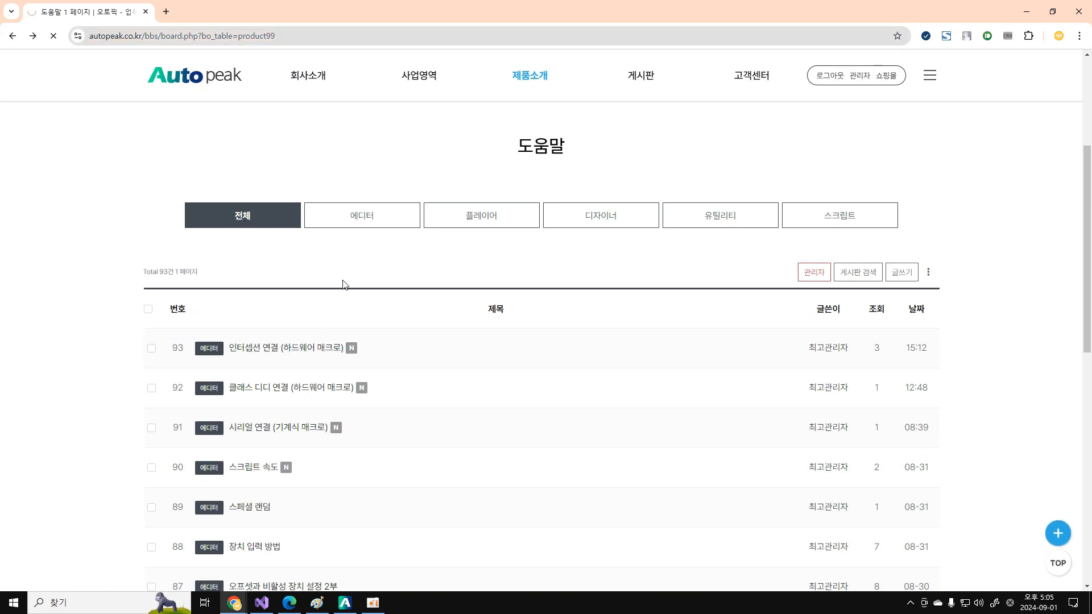
pyautogui.scroll(-6, 343, 285)
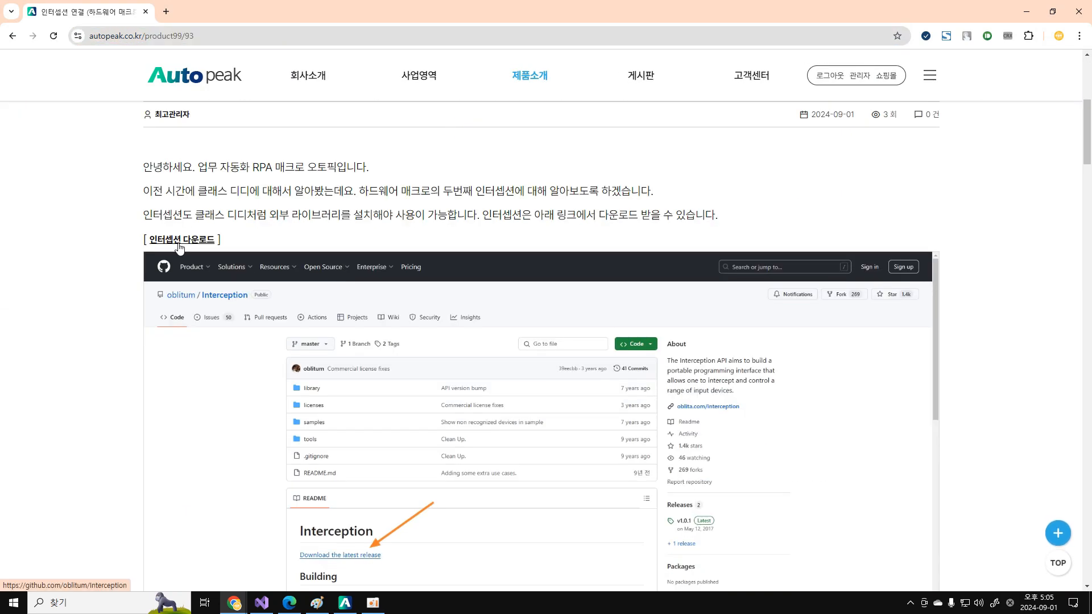
pyautogui.scroll(-3, 340, 333)
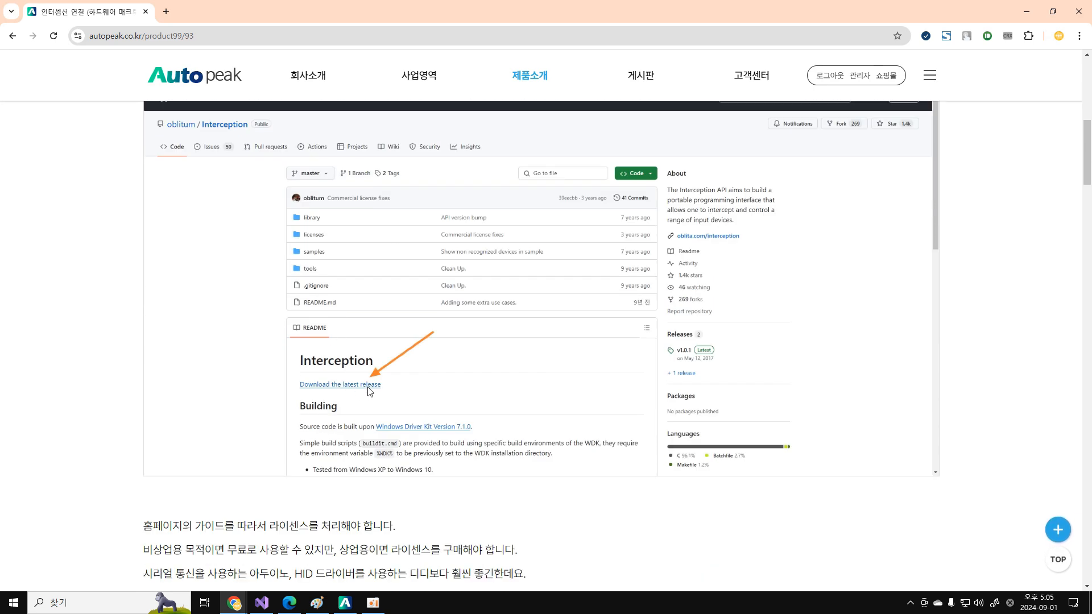
# - Read the article's instructions for installing the Interception driver, including the install-interception.exe /install command and its sample command output
pyautogui.scroll(-4, 370, 392)
pyautogui.scroll(-6, 370, 391)
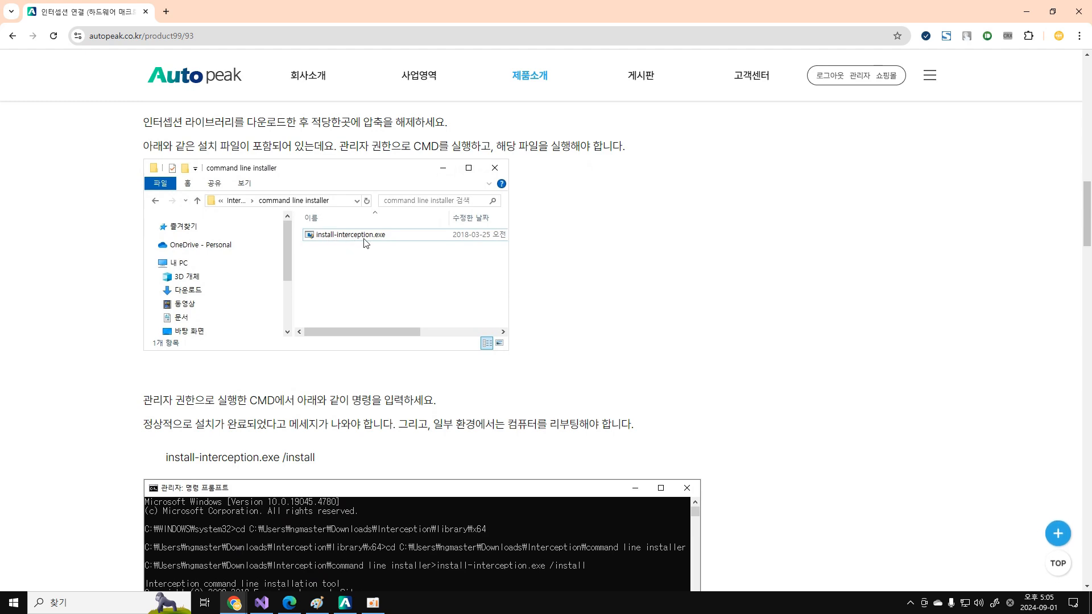
pyautogui.scroll(-5, 409, 284)
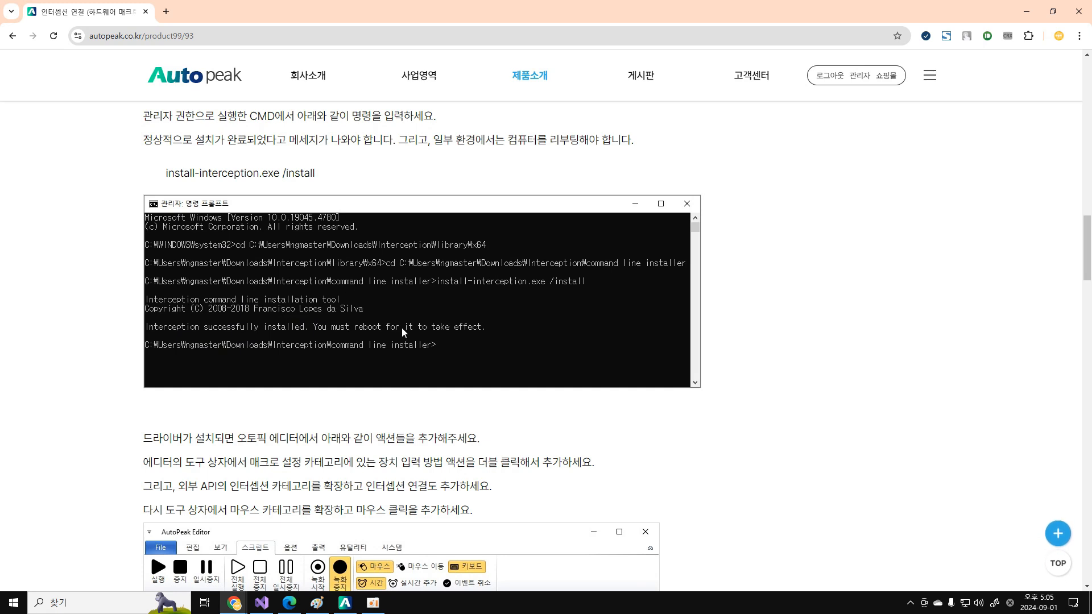
pyautogui.scroll(1, 401, 327)
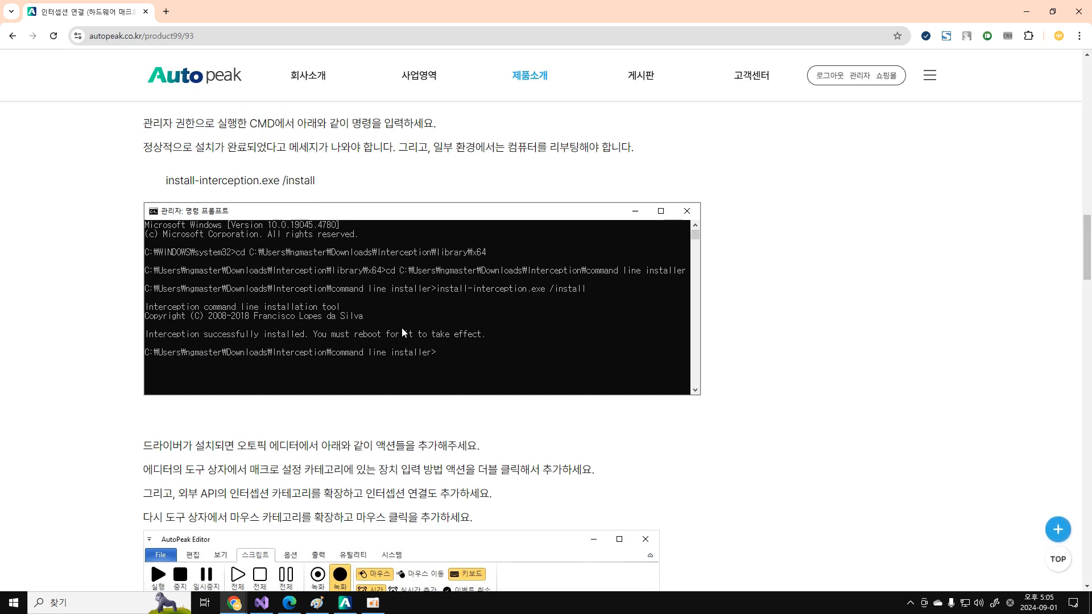
pyautogui.doubleClick(300, 230)
pyautogui.moveTo(216, 229); pyautogui.dragTo(161, 230)
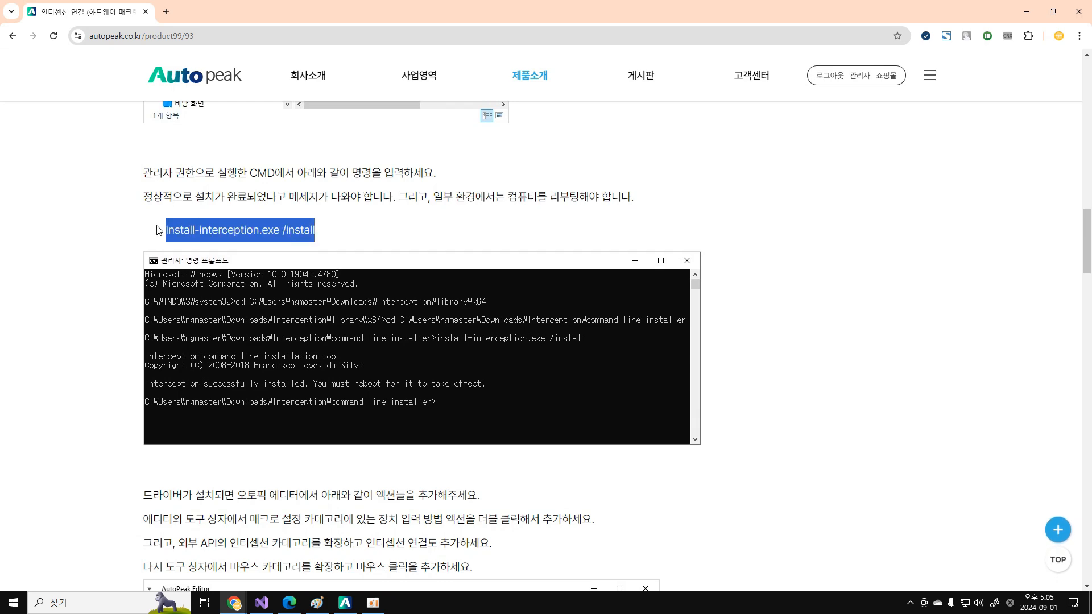
pyautogui.click(365, 242)
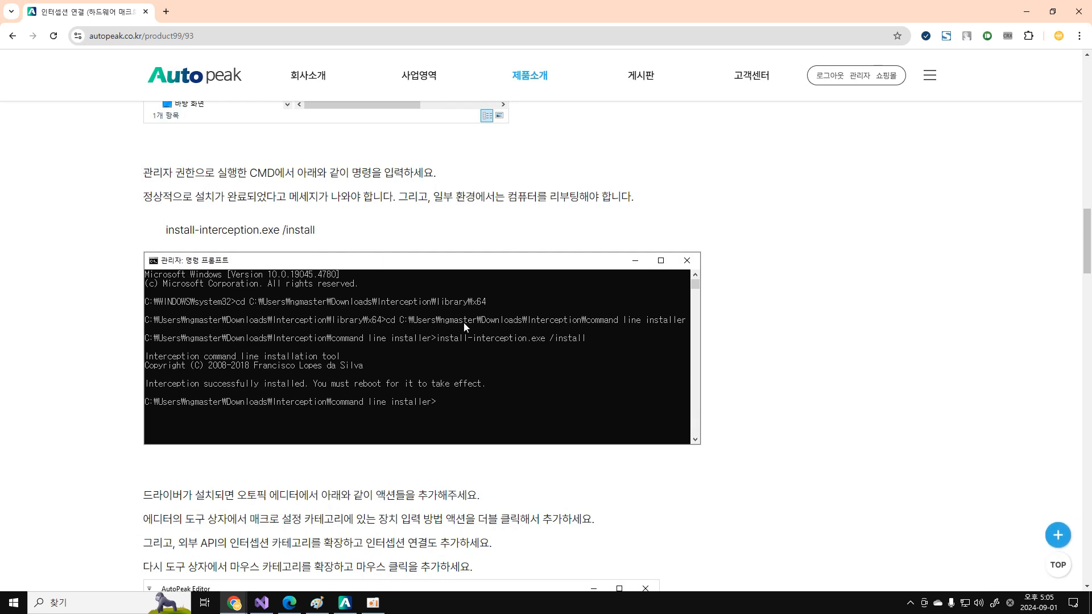
# - Open File Explorer, go to the command line installer folder inside Downloads\Interception, and select install-interception.exe
pyautogui.press('super+e')
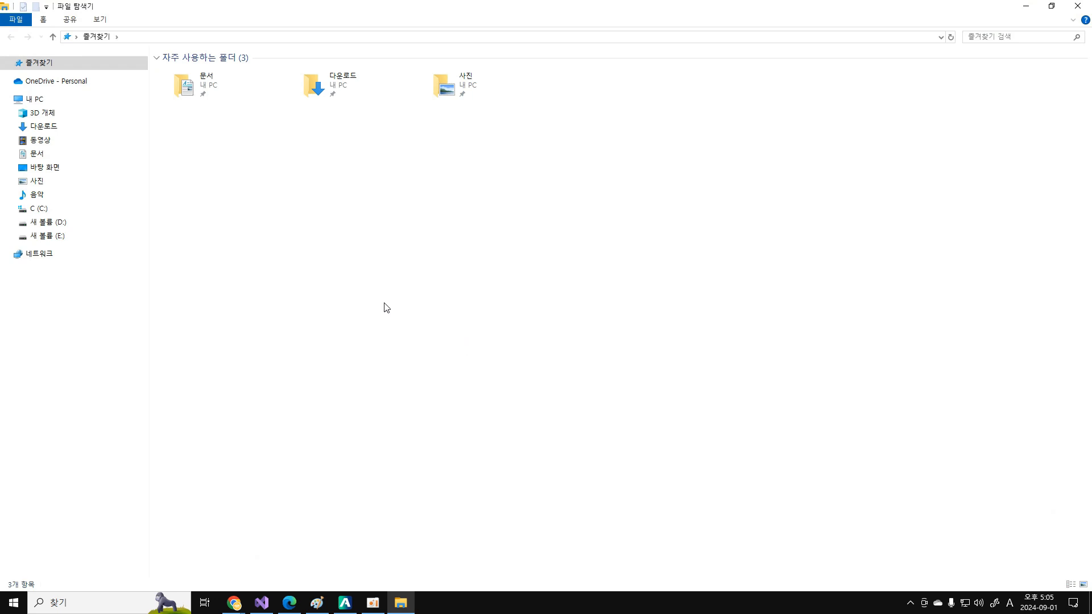
pyautogui.click(47, 133)
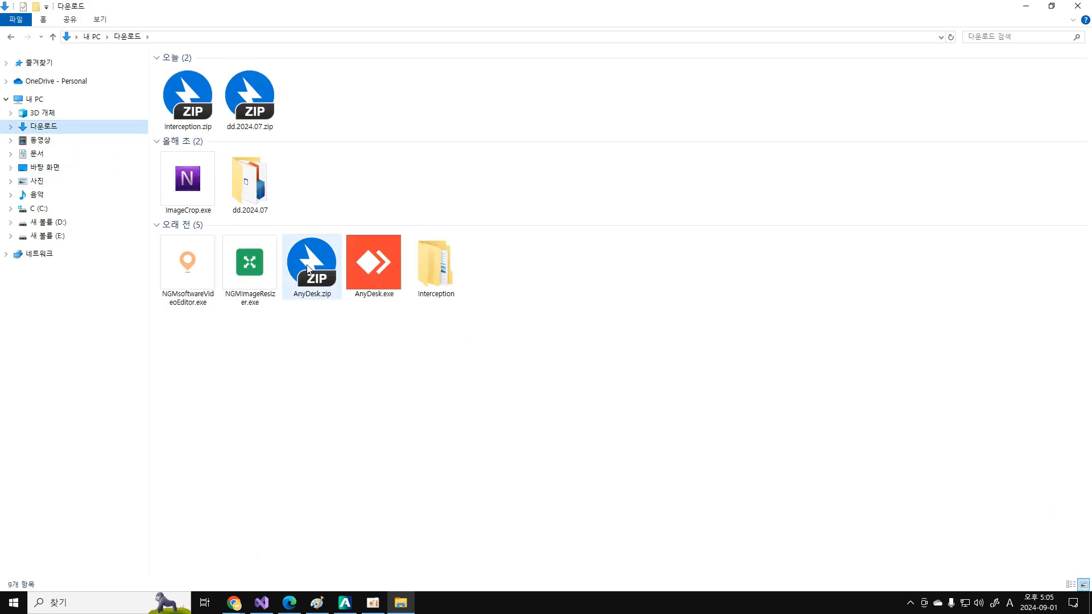
pyautogui.doubleClick(442, 261)
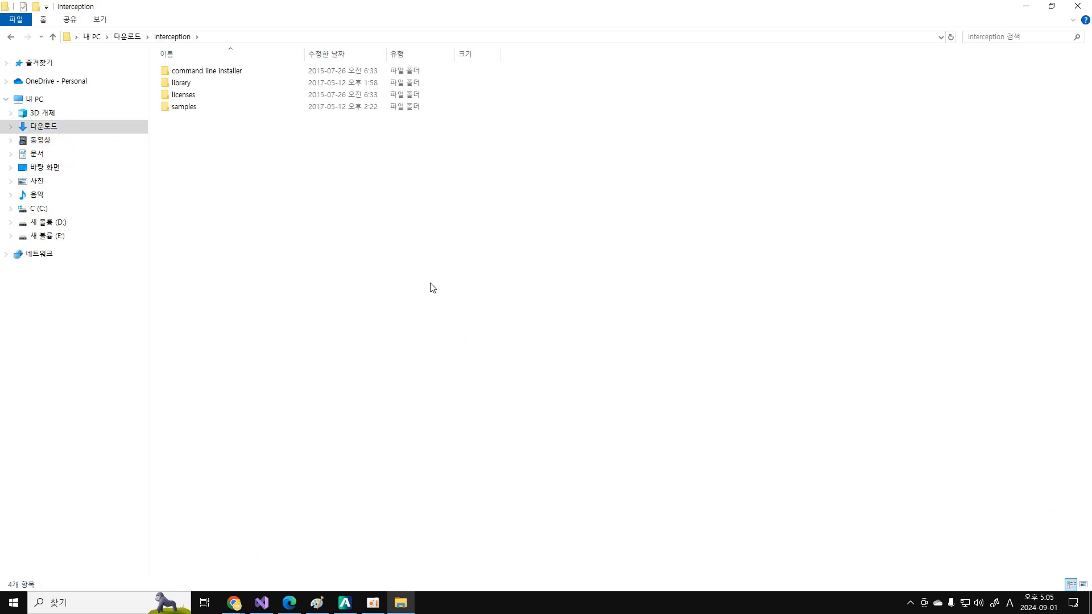
pyautogui.doubleClick(220, 74)
pyautogui.click(221, 75)
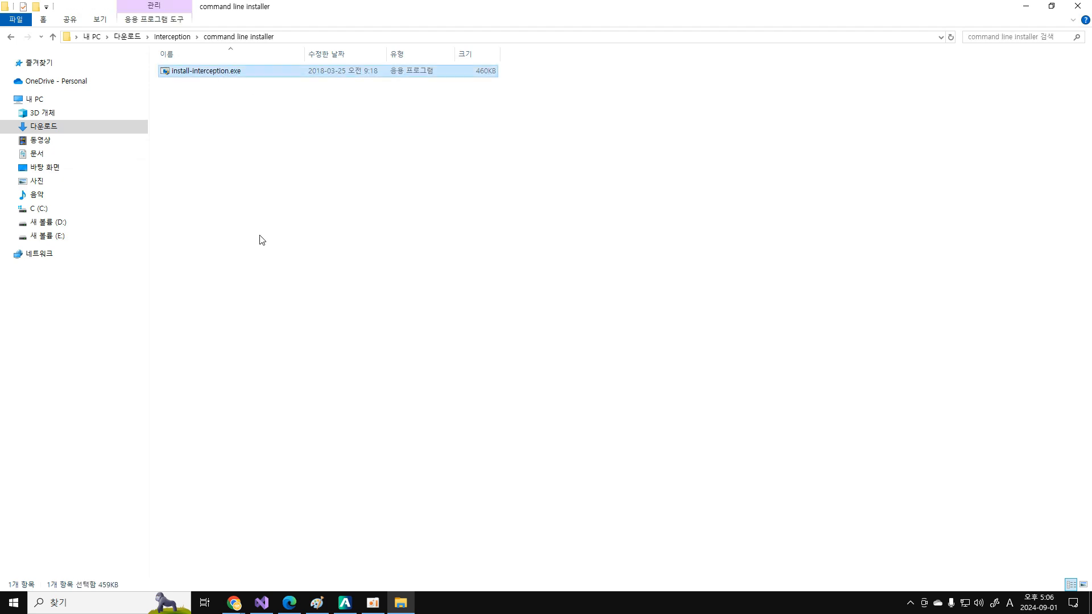
# - Find cmd through Windows search, launch Command Prompt with administrator rights, and move its window clear of the installer file
pyautogui.click(102, 603)
pyautogui.write('md')
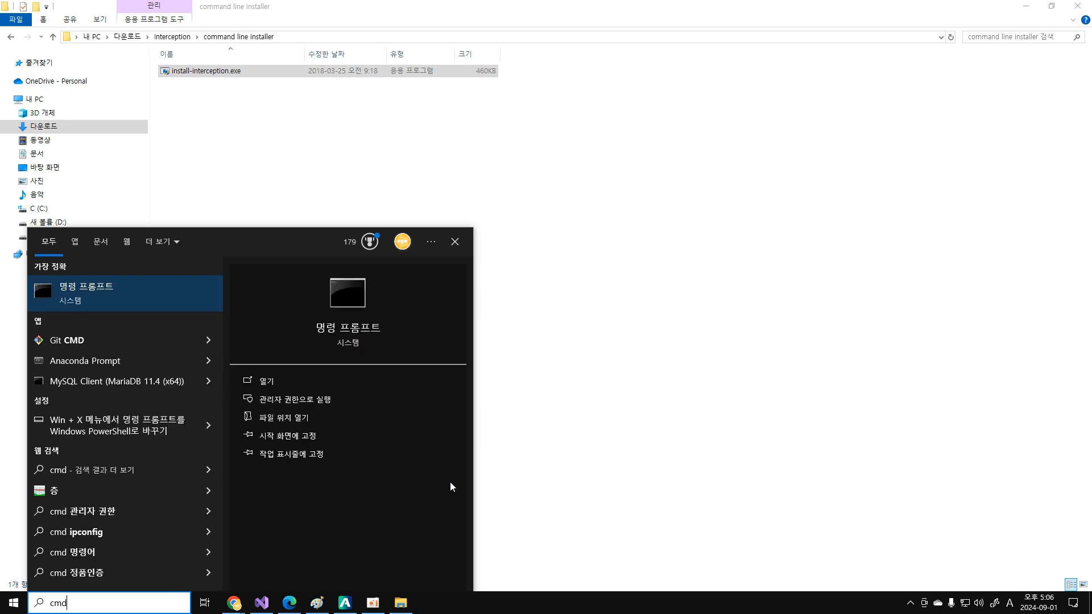
pyautogui.press('Return')
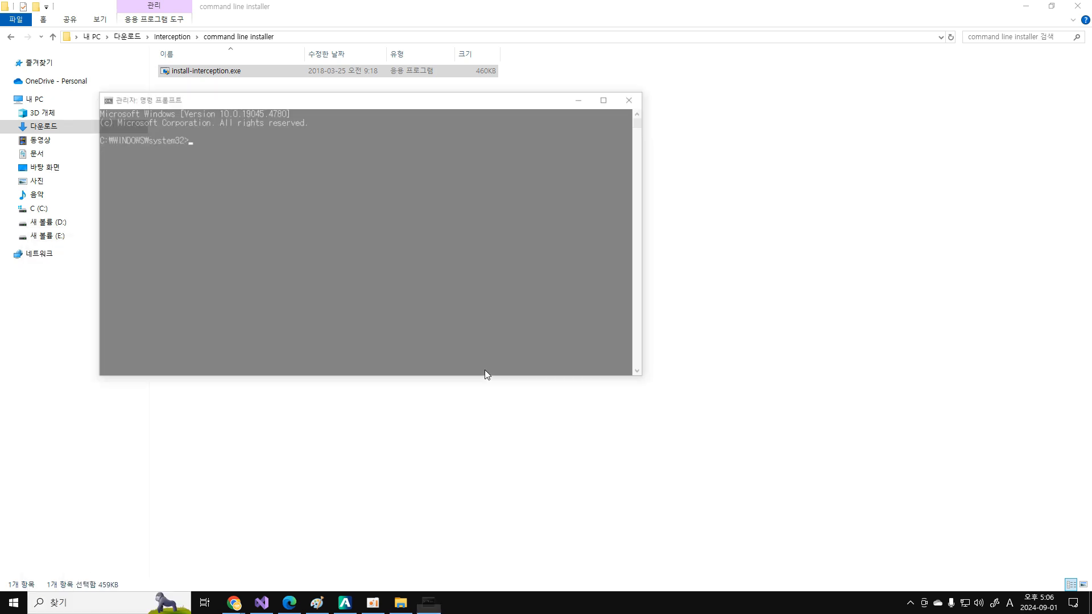
pyautogui.moveTo(320, 106); pyautogui.dragTo(414, 163)
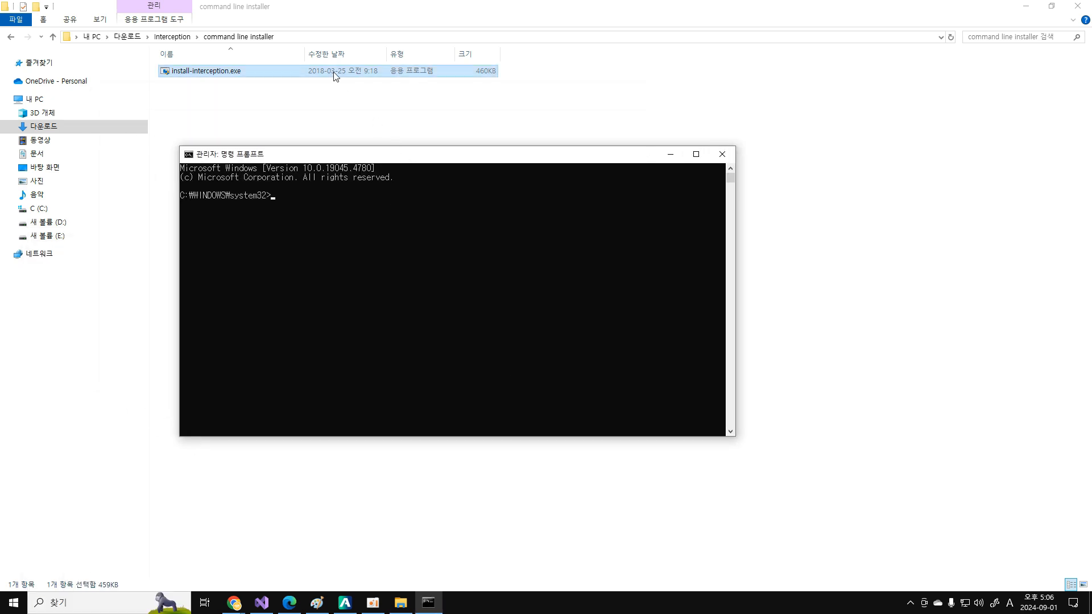
# - Copy the full path of the command line installer folder and change the Command Prompt directory to it with cd
pyautogui.click(305, 36)
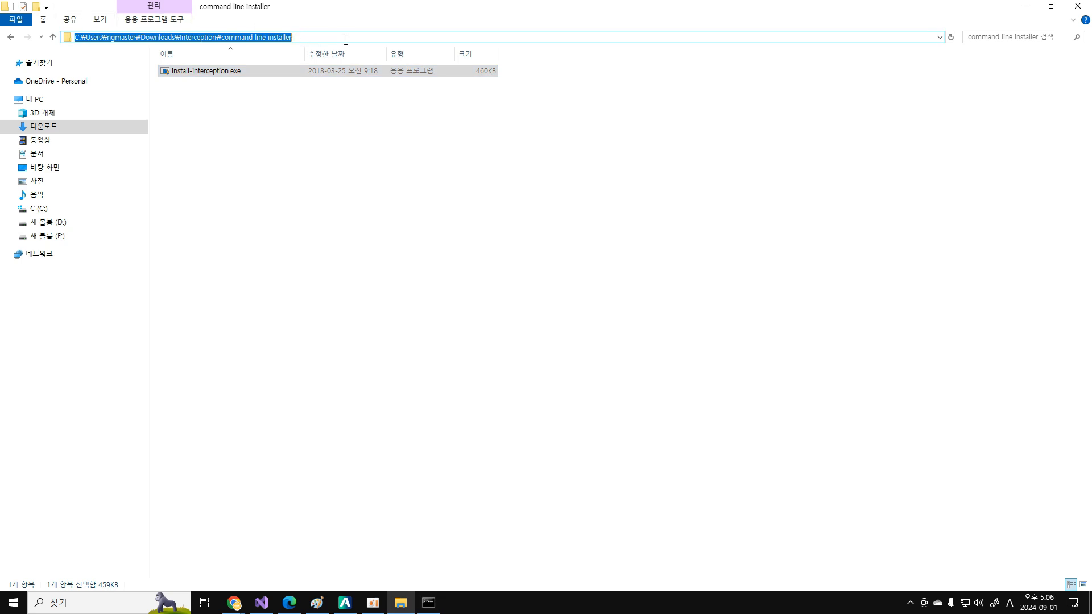
pyautogui.click(421, 603)
pyautogui.write('cd')
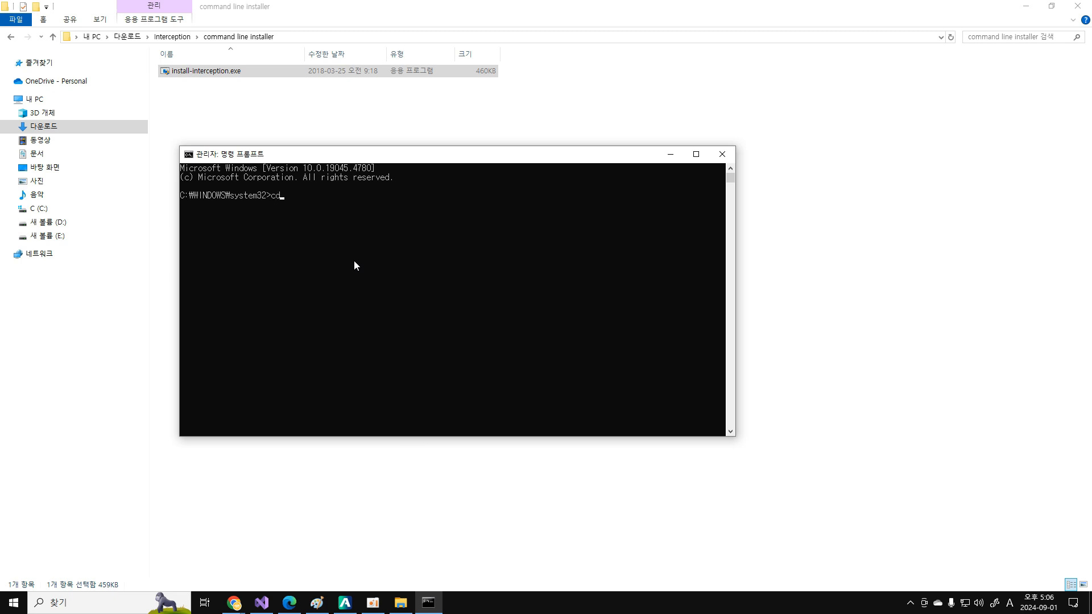
pyautogui.write('C:\\Users\\ngmaster\\Downloads\\Interception\\command line installer')
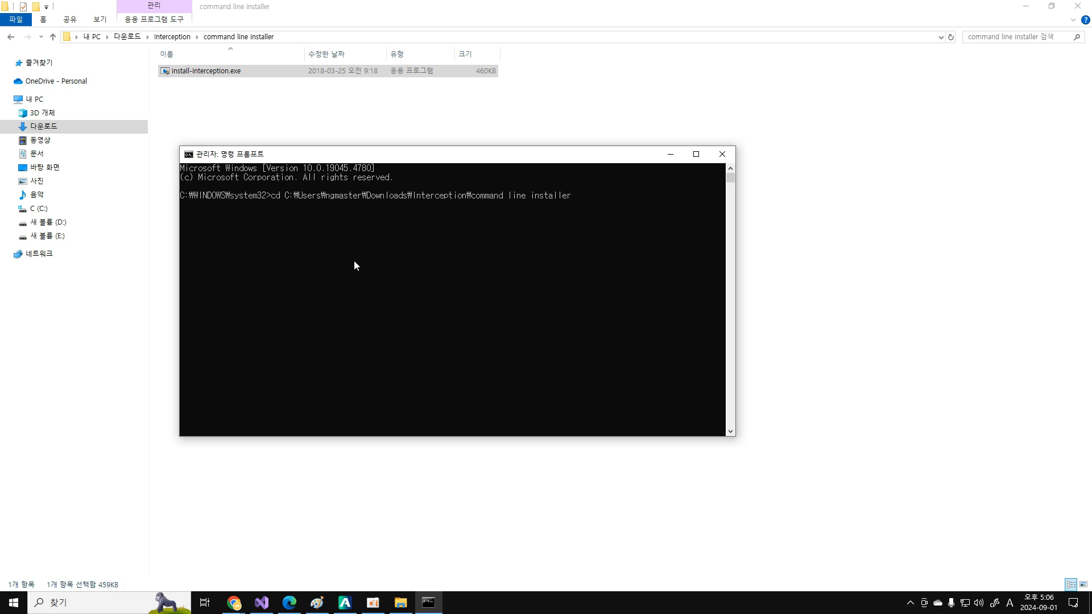
pyautogui.press('Return')
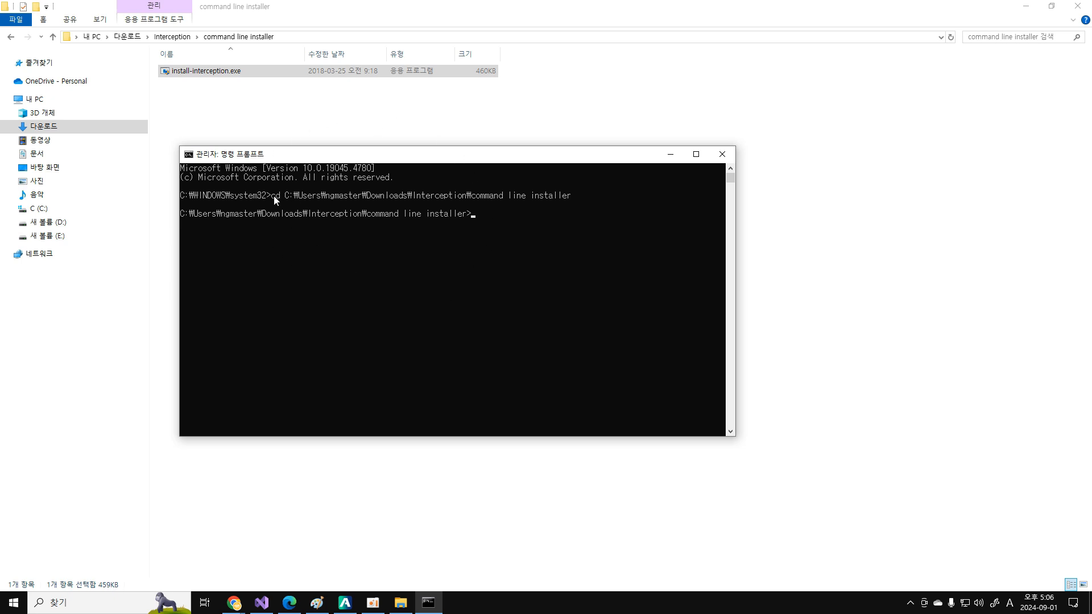
pyautogui.moveTo(274, 196); pyautogui.dragTo(281, 199)
pyautogui.click(332, 196)
pyautogui.click(431, 111)
pyautogui.click(216, 75)
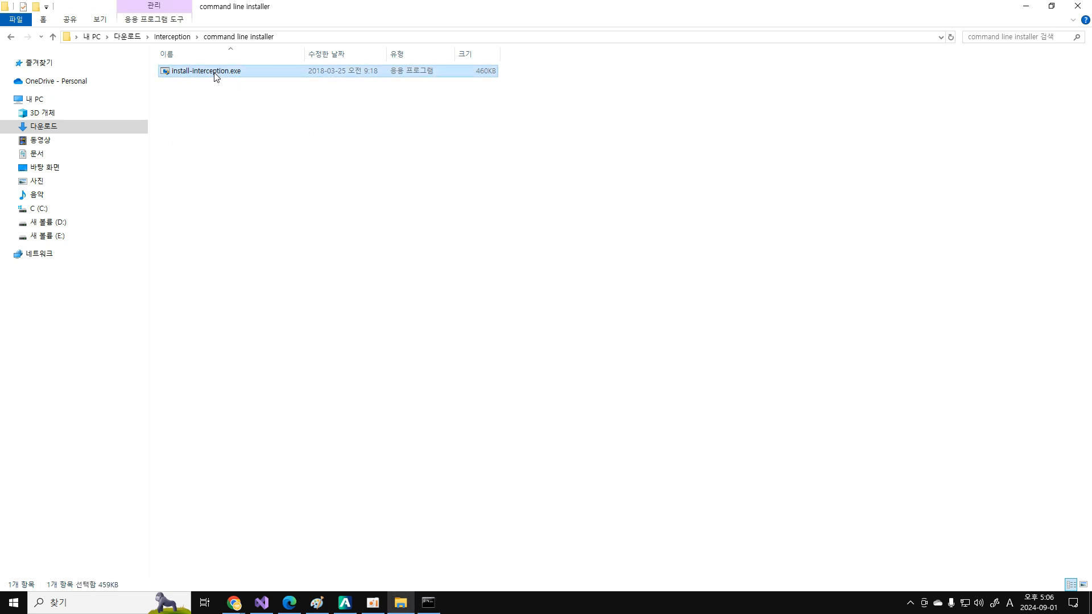
pyautogui.click(210, 76)
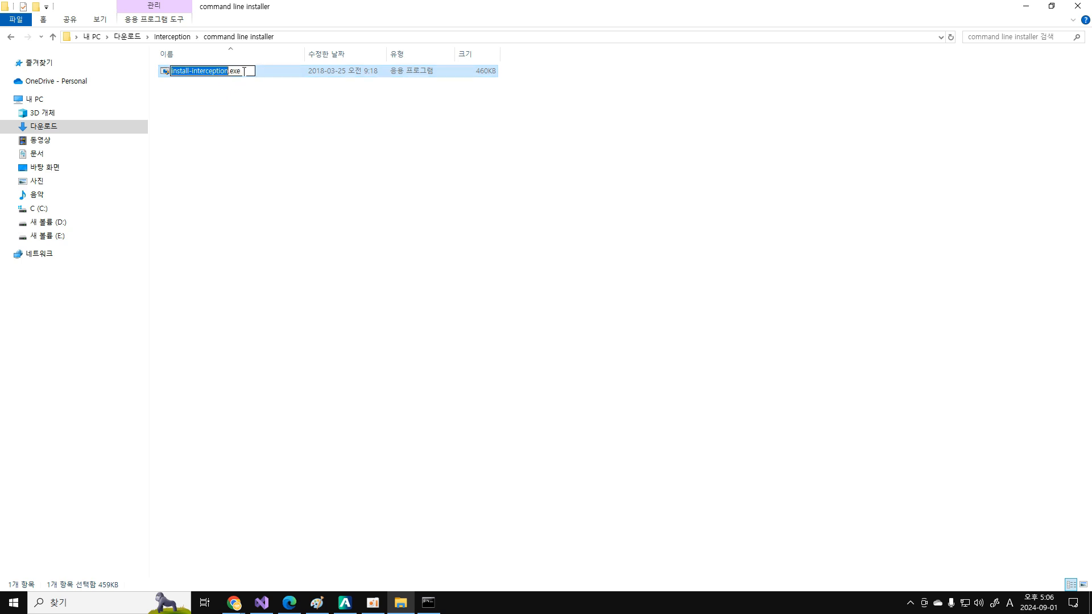
pyautogui.moveTo(245, 71); pyautogui.dragTo(183, 70)
pyautogui.click(270, 198)
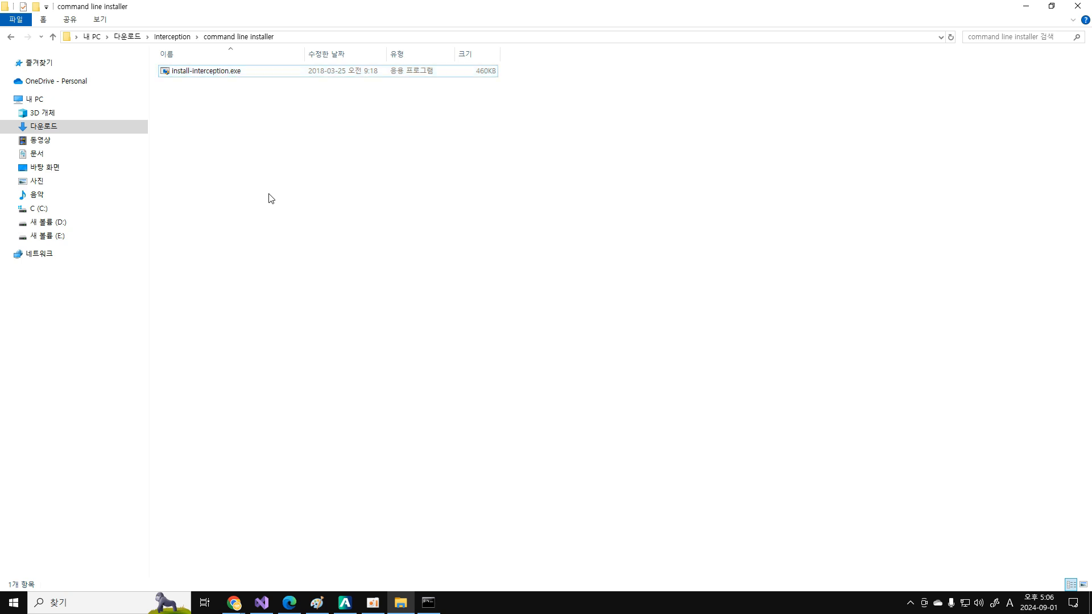
pyautogui.click(429, 602)
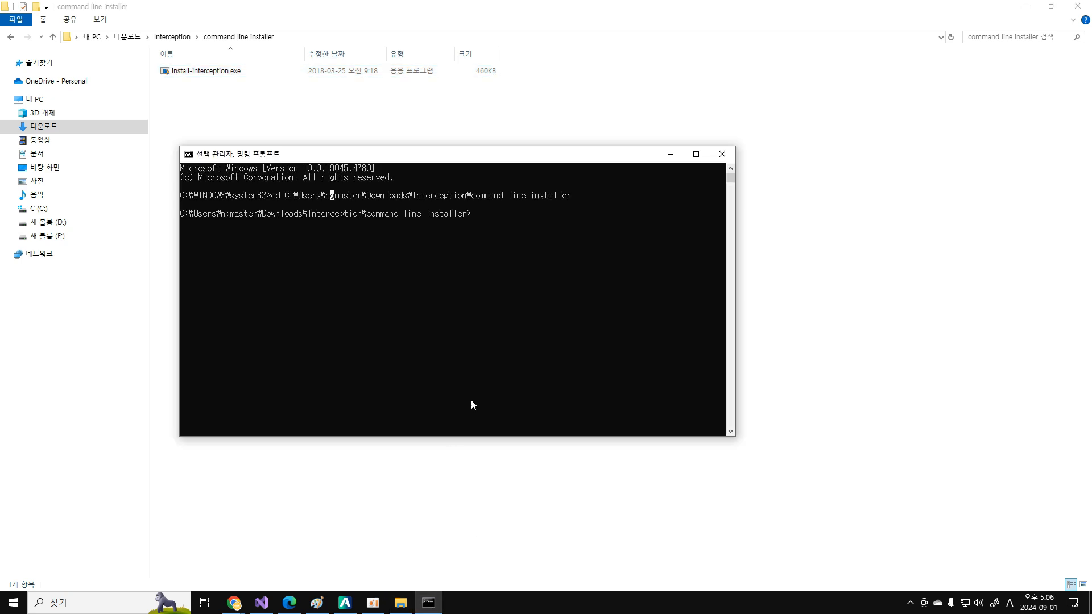
pyautogui.press('Escape')
# - Copy the installer's full file name, install-interception.exe, including its extension, and leave the name unchanged
pyautogui.click(234, 73)
pyautogui.click(201, 72)
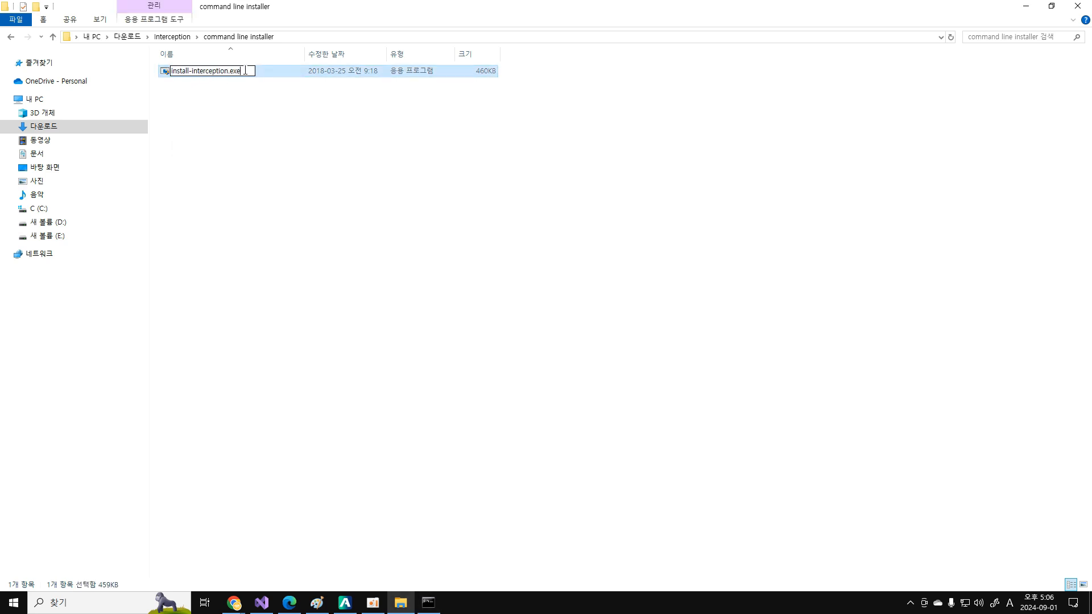
pyautogui.moveTo(246, 71); pyautogui.dragTo(162, 71)
pyautogui.hotkey('ctrl', 'c')
pyautogui.rightClick(179, 72)
pyautogui.click(218, 107)
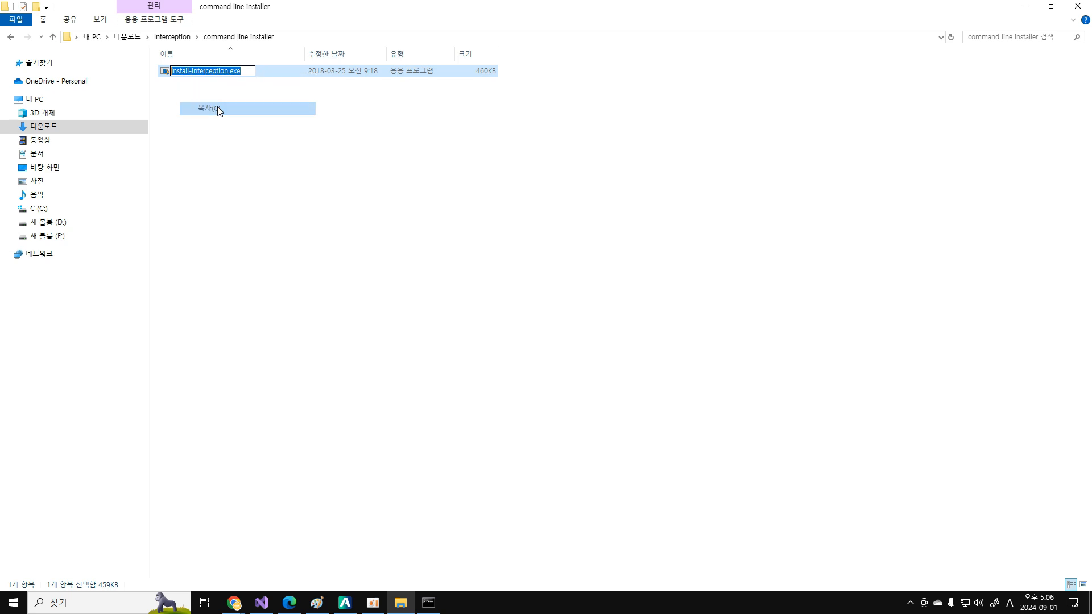
pyautogui.click(352, 251)
# - Enter the command install-interception.exe /install in Command Prompt, and close the Command Prompt window
pyautogui.click(440, 602)
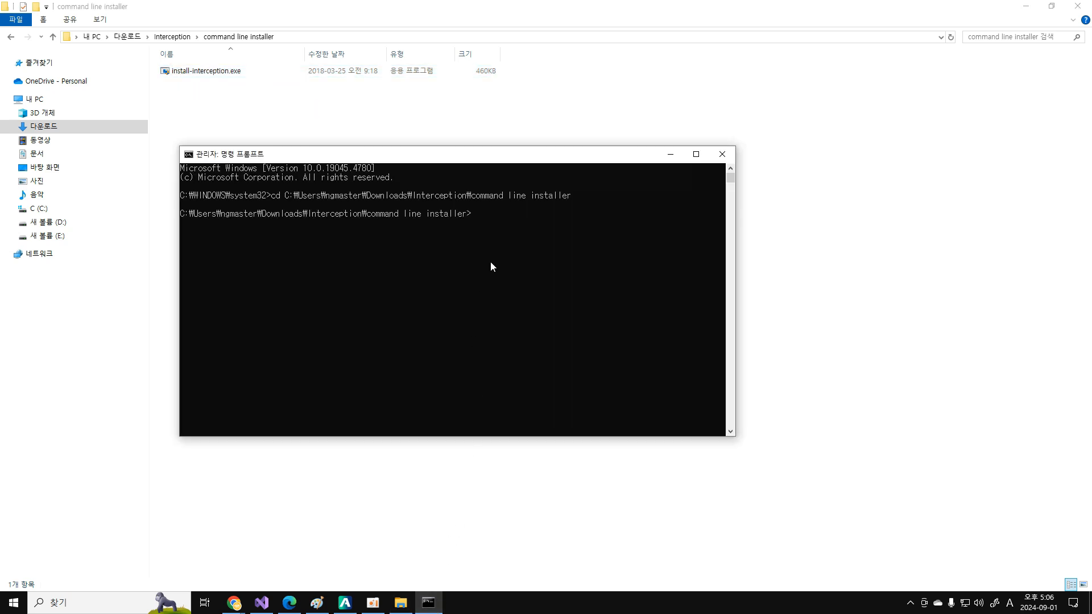
pyautogui.hotkey('ctrl', 'v')
pyautogui.write('/install')
pyautogui.click(722, 155)
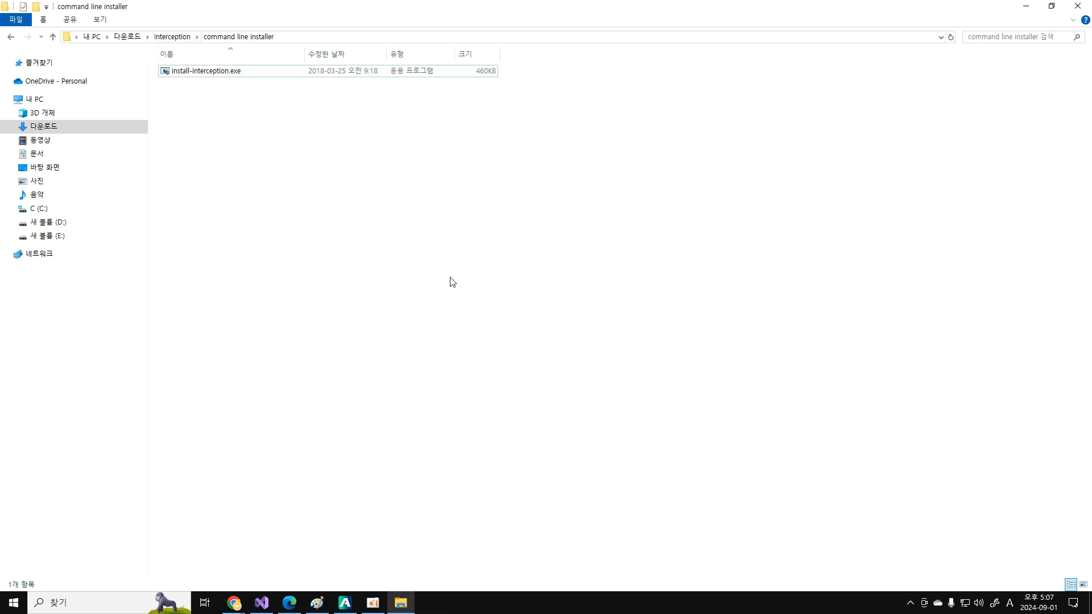
# - Locate interception.dll in the library\x64 subfolder of the Interception folder
pyautogui.click(173, 37)
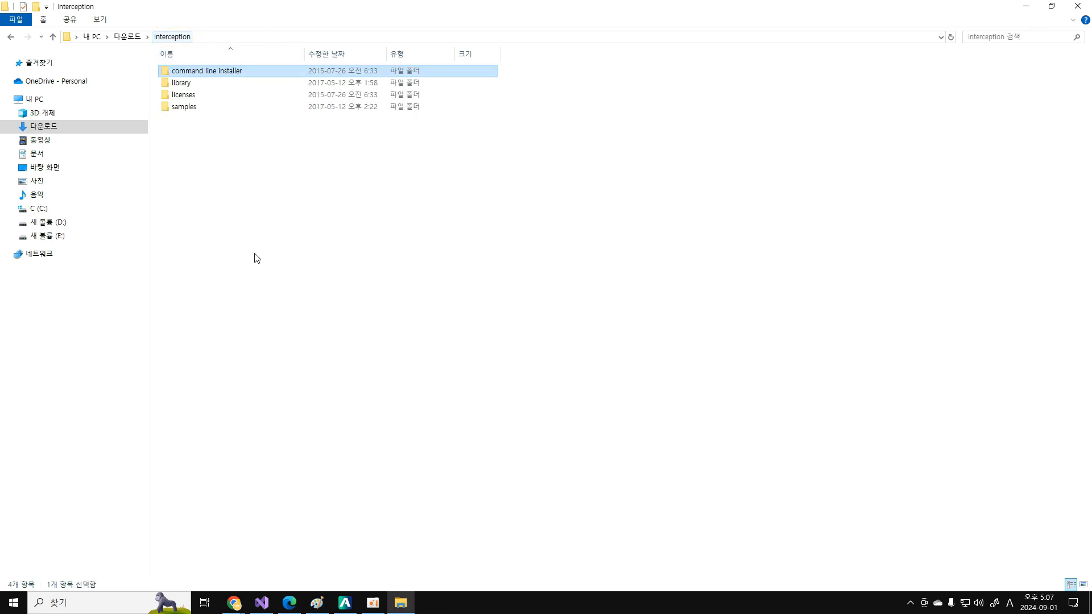
pyautogui.doubleClick(185, 84)
pyautogui.click(179, 73)
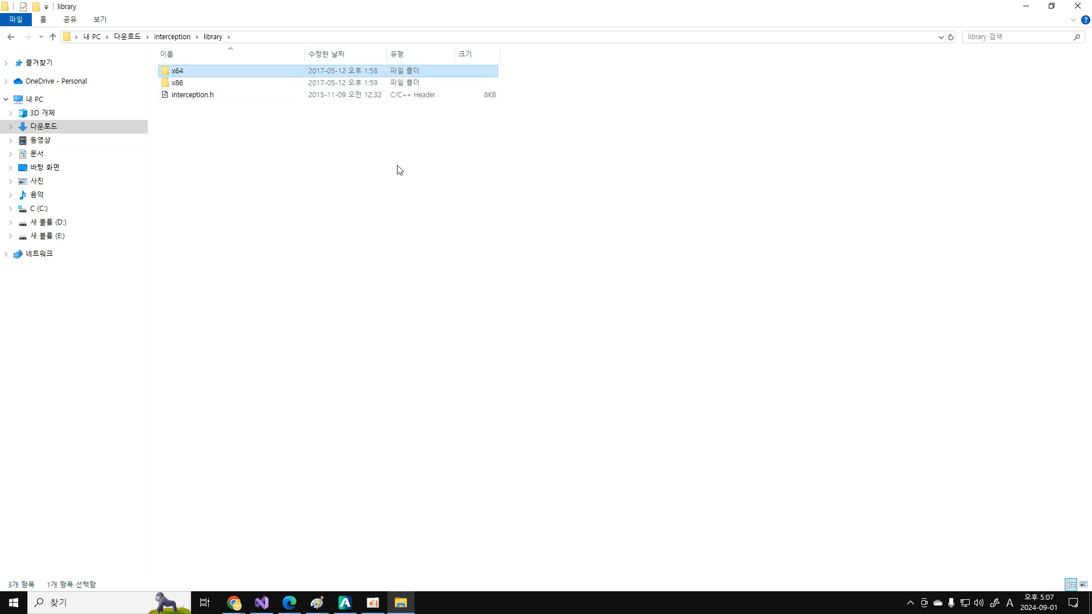
pyautogui.doubleClick(172, 72)
pyautogui.click(216, 71)
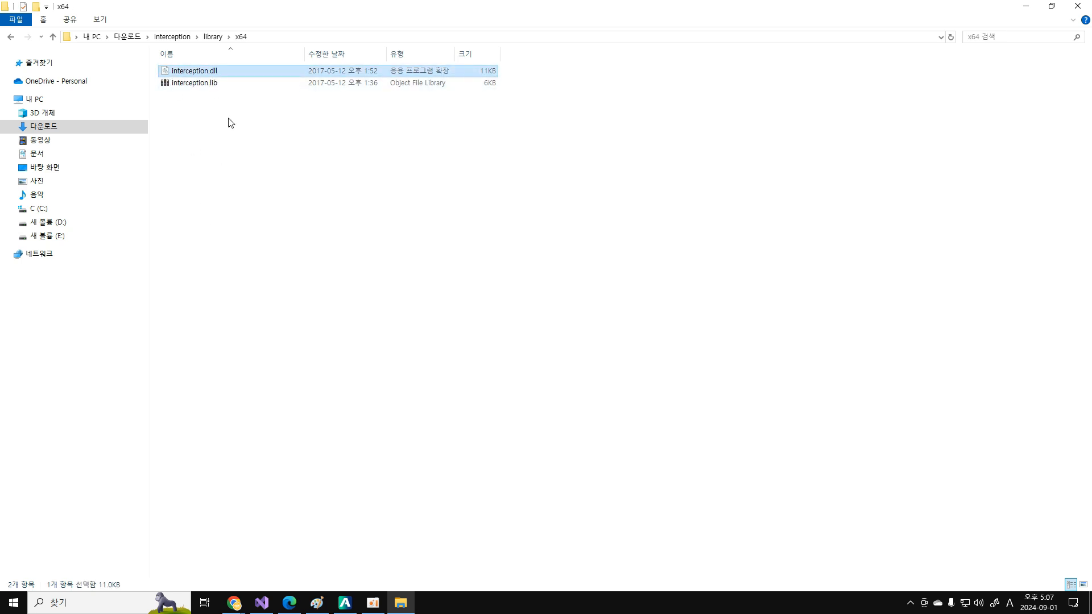
# - Switch to AutoPeak Editor and set 모듈 선택 of the 인터셉션 연결 action to interception.dll from Downloads\Interception\library\x64
pyautogui.click(344, 603)
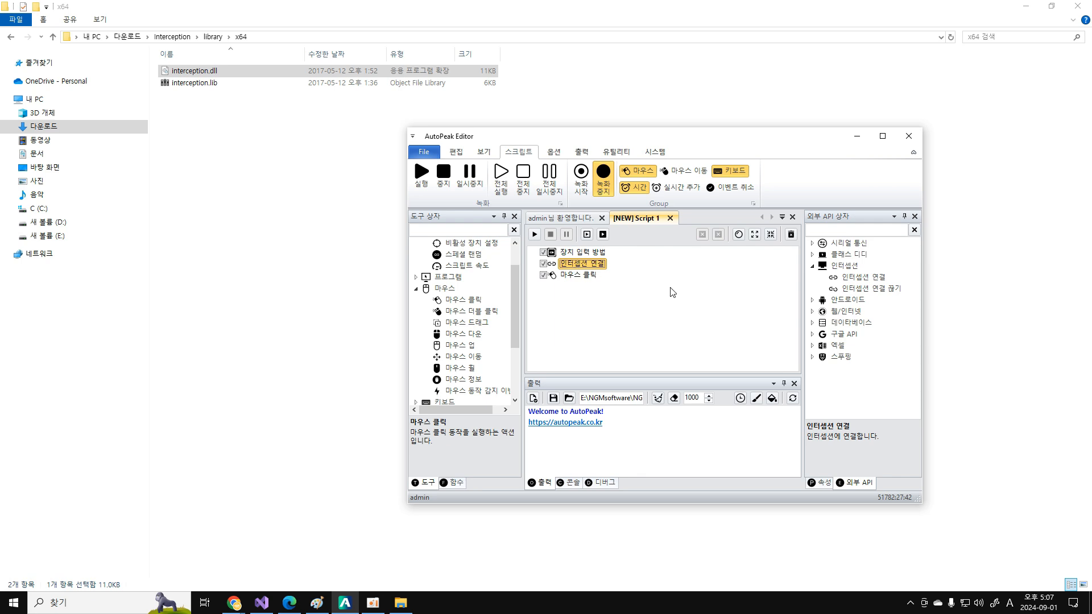
pyautogui.click(821, 483)
pyautogui.click(828, 353)
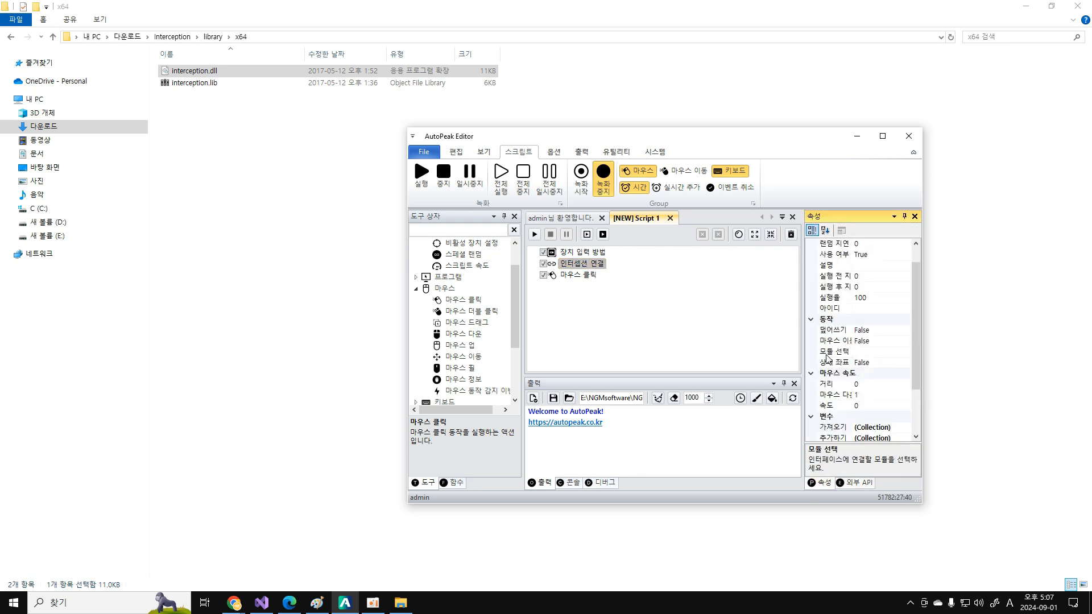
pyautogui.click(906, 353)
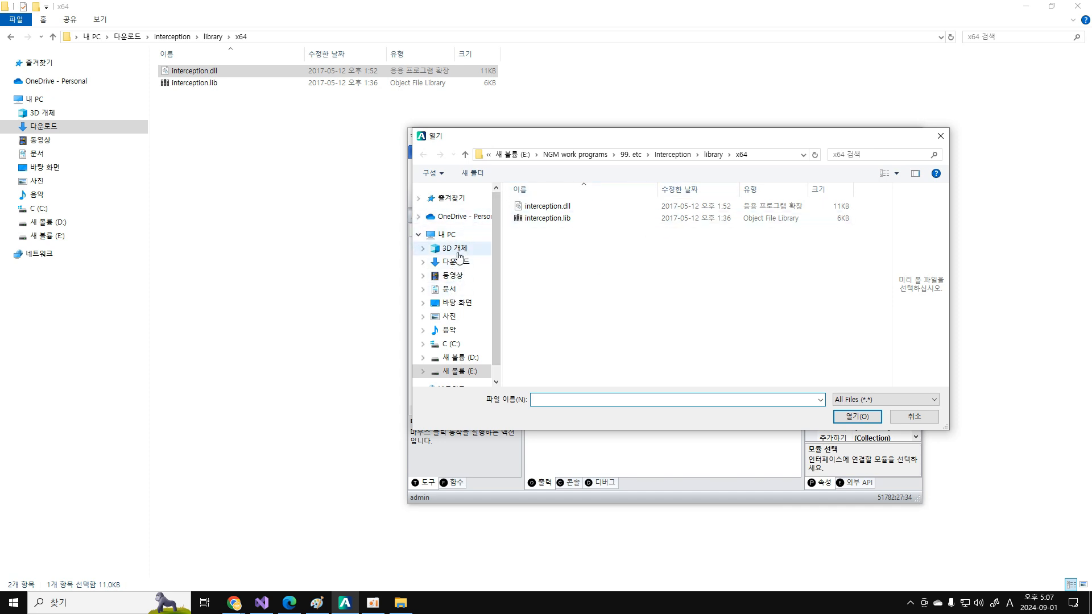
pyautogui.click(454, 263)
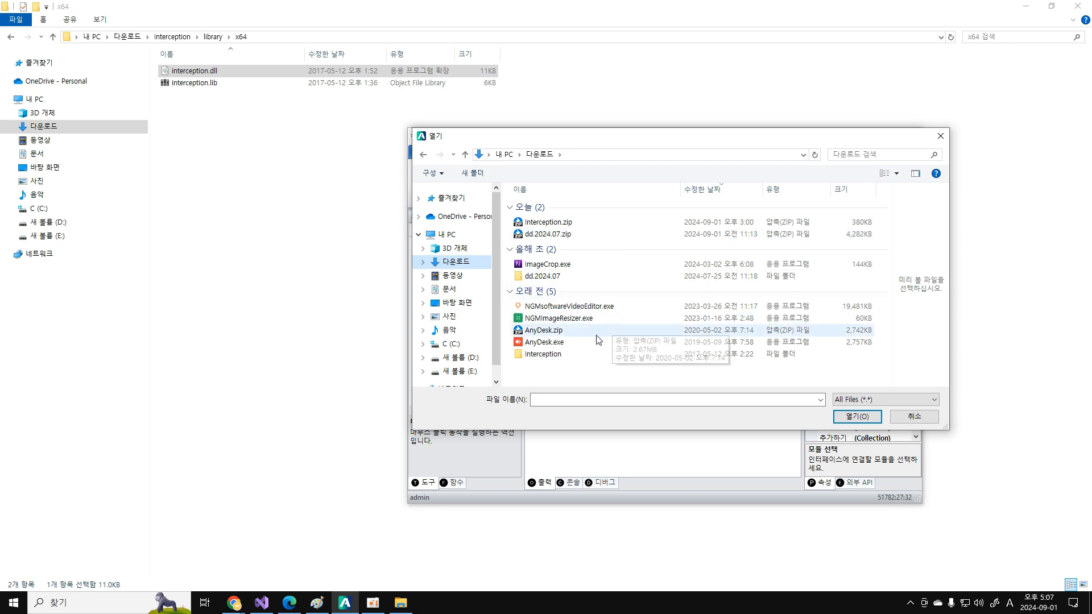
pyautogui.doubleClick(546, 353)
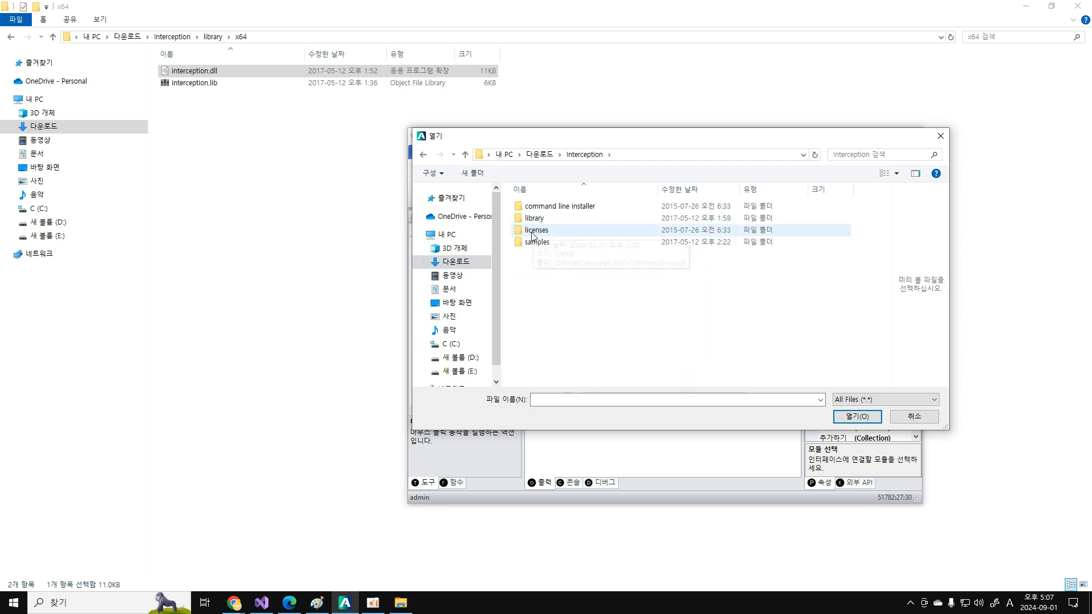
pyautogui.doubleClick(538, 219)
pyautogui.doubleClick(531, 207)
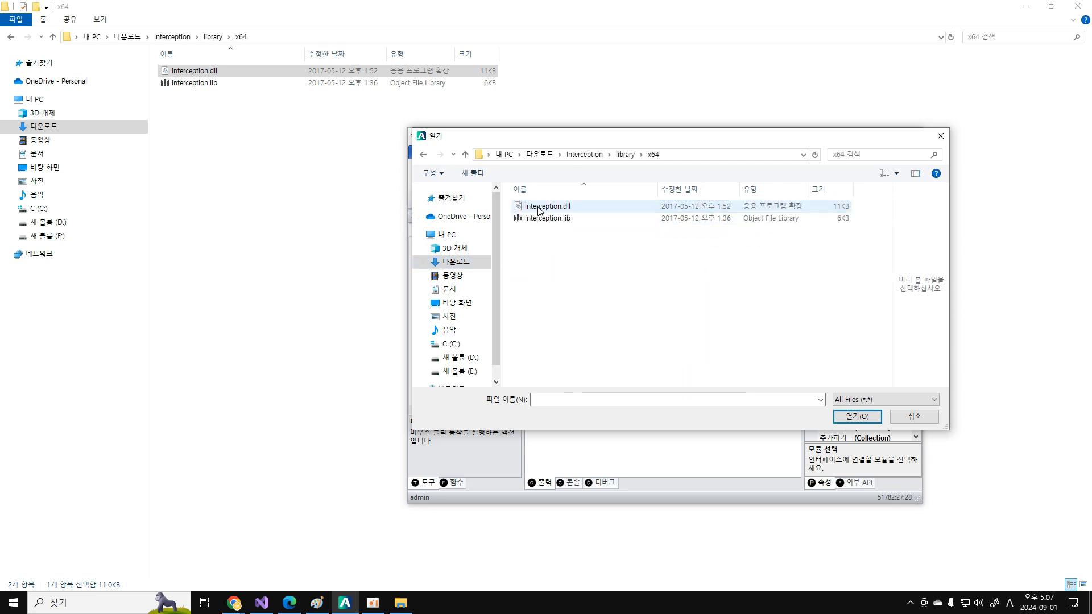
pyautogui.click(542, 206)
pyautogui.click(852, 416)
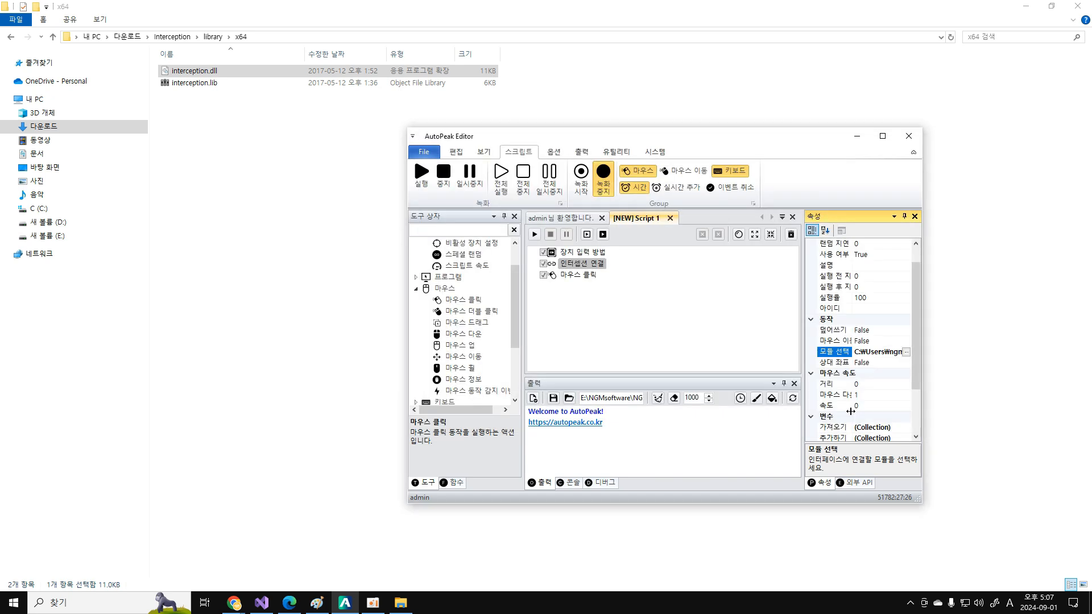
# - Set the mouse movement option of the 인터셉션 연결 action to True and its 속도 to 10
pyautogui.click(841, 340)
pyautogui.click(830, 406)
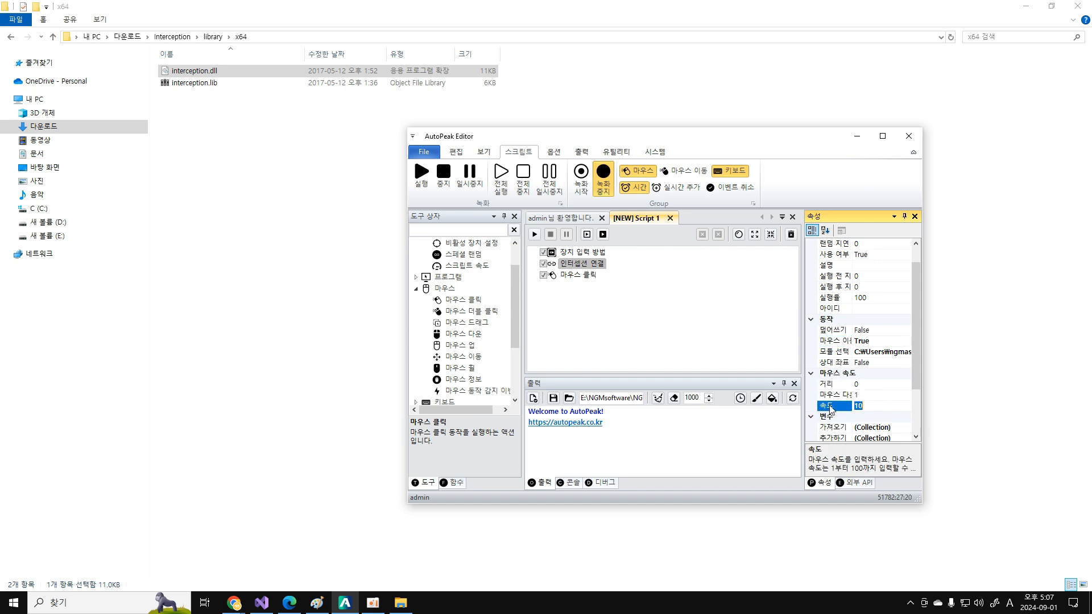
# - Set 속도 to 1 and 거리 to 30 in the mouse speed settings of the 인터셉션 연결 action
pyautogui.write('1')
pyautogui.click(835, 386)
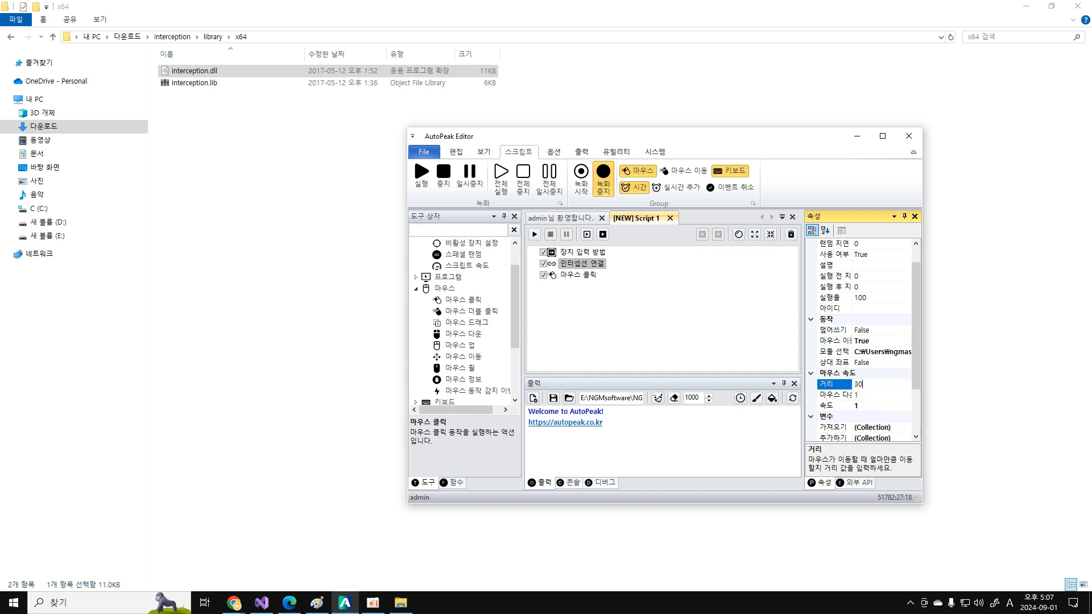
# - Set 마우스 선택 of the 인터셉션 연결 action to the HID\ddhid40616 device and 키보드 선택 to dd.key.94396:1
pyautogui.scroll(-2, 833, 380)
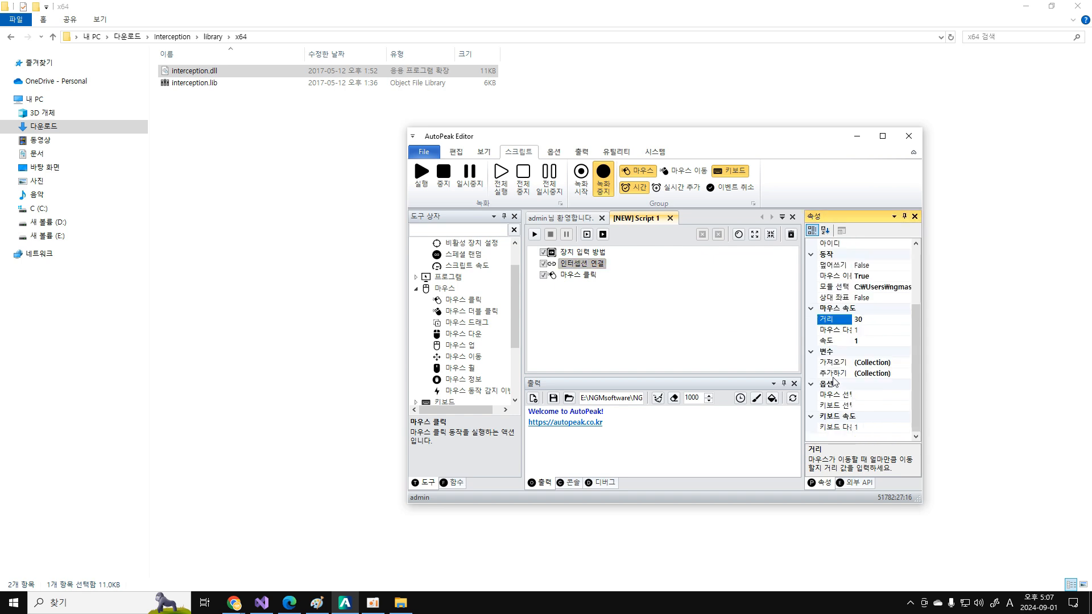
pyautogui.click(834, 395)
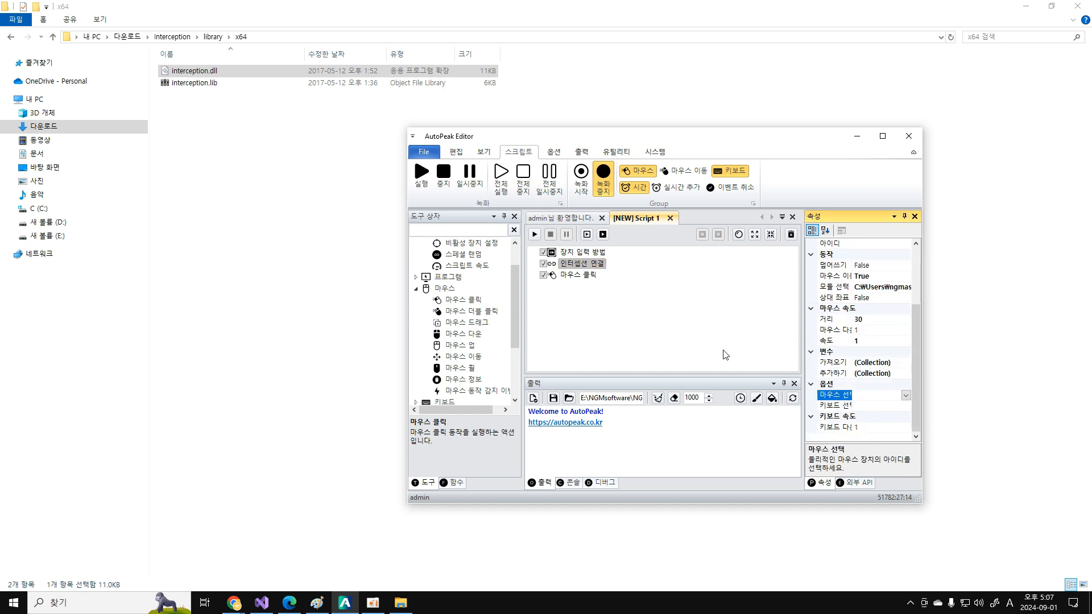
pyautogui.click(834, 405)
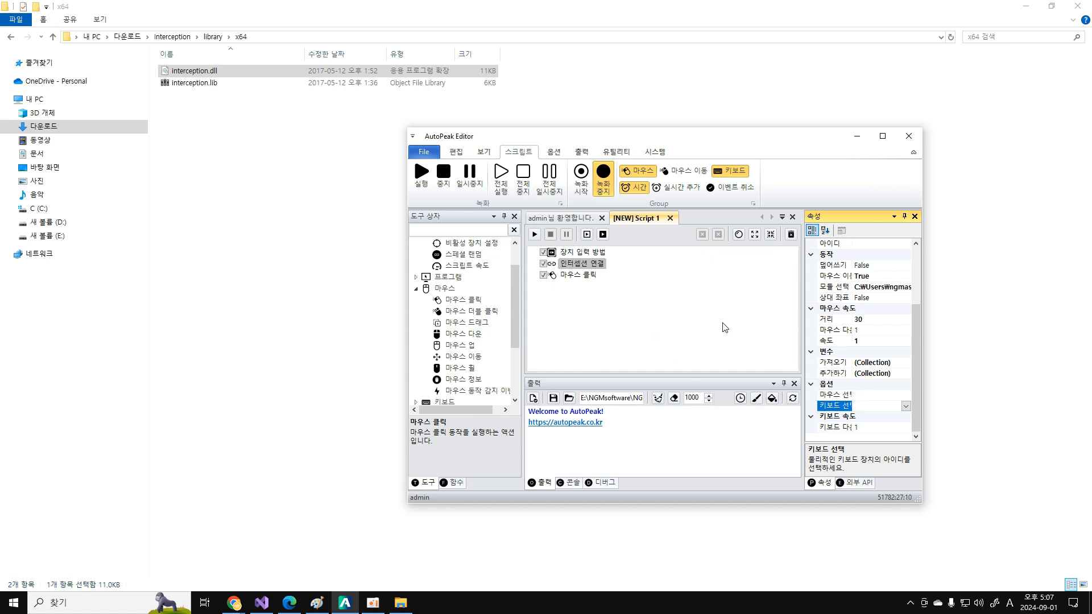
pyautogui.click(828, 393)
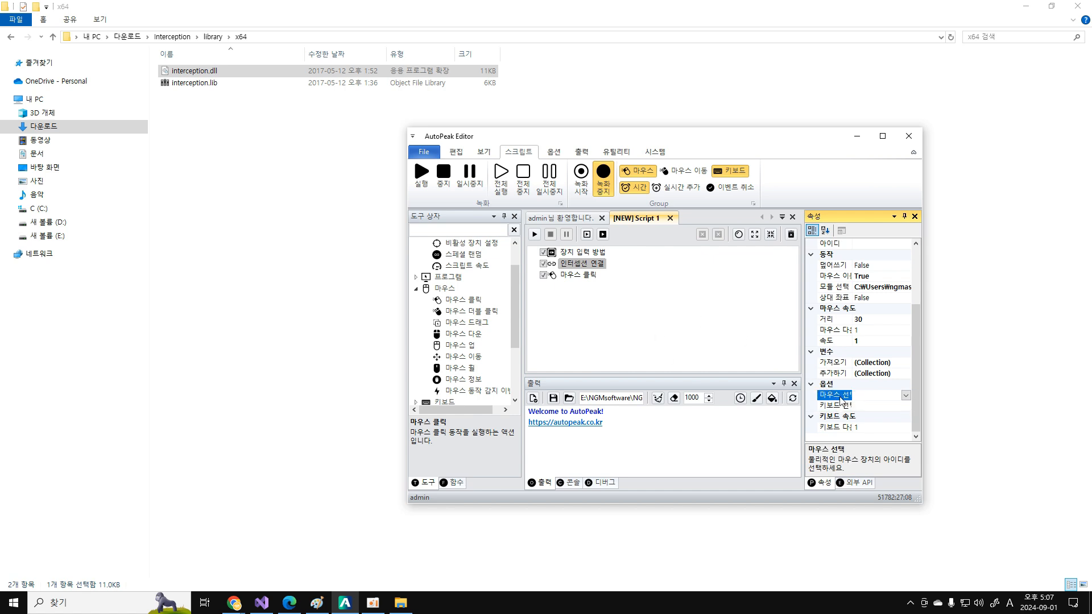
pyautogui.click(906, 395)
pyautogui.click(900, 406)
pyautogui.click(902, 408)
pyautogui.click(906, 407)
pyautogui.click(894, 420)
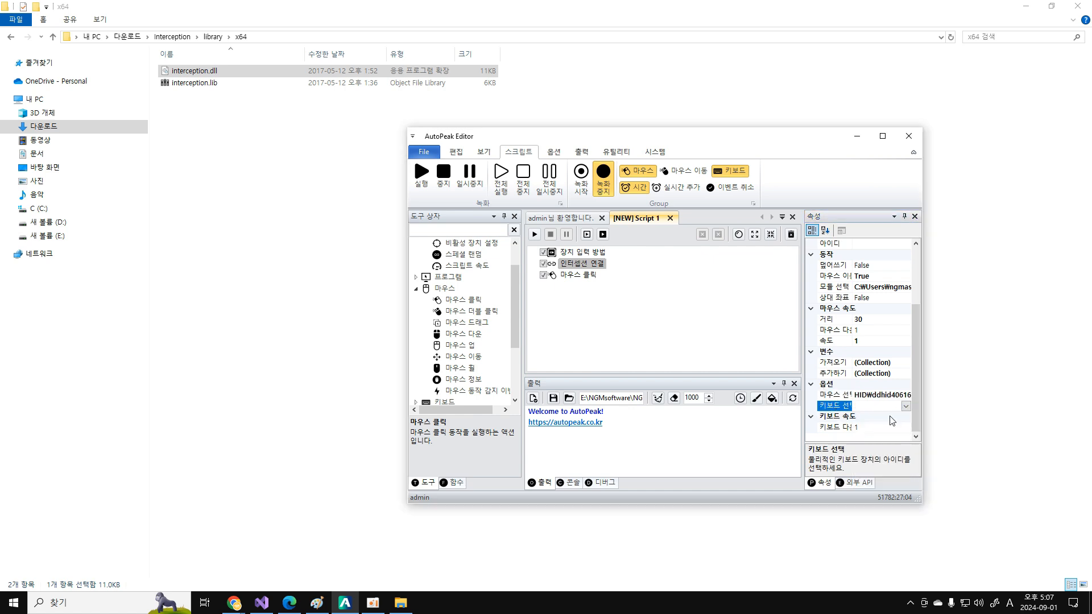
pyautogui.click(833, 395)
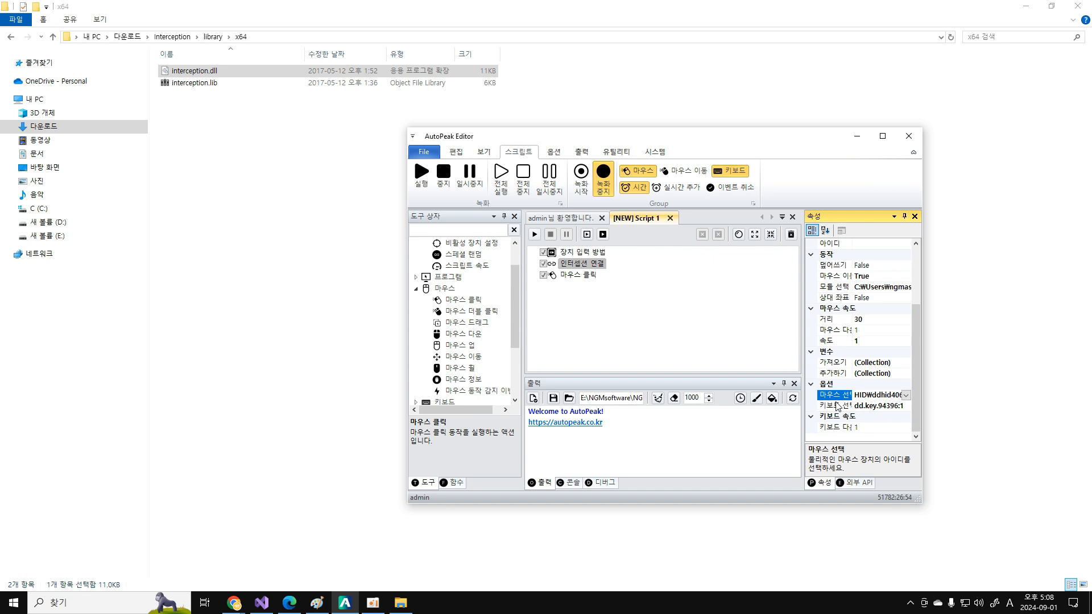
pyautogui.click(700, 312)
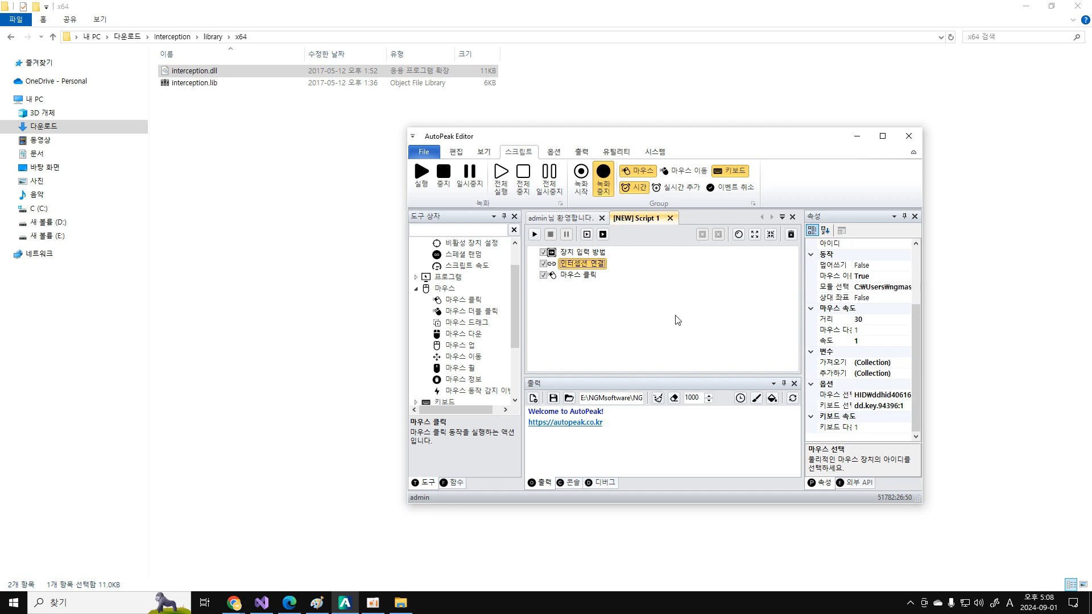
# - Minimise File Explorer and set 좌표 of the 마우스 클릭 action to 416, 479 on the Paint canvas
pyautogui.click(1026, 5)
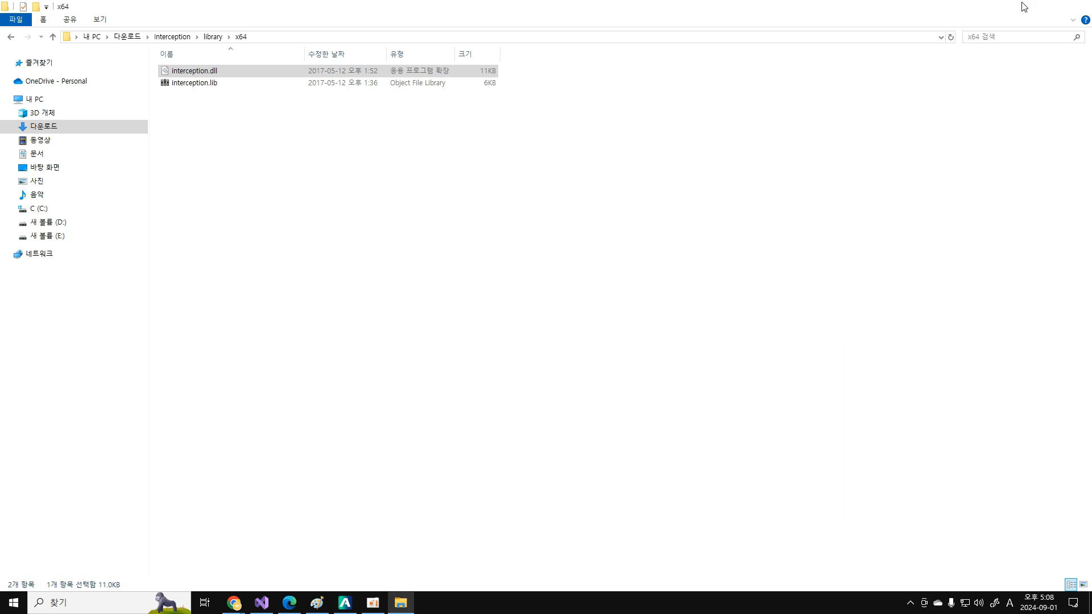
pyautogui.click(1026, 11)
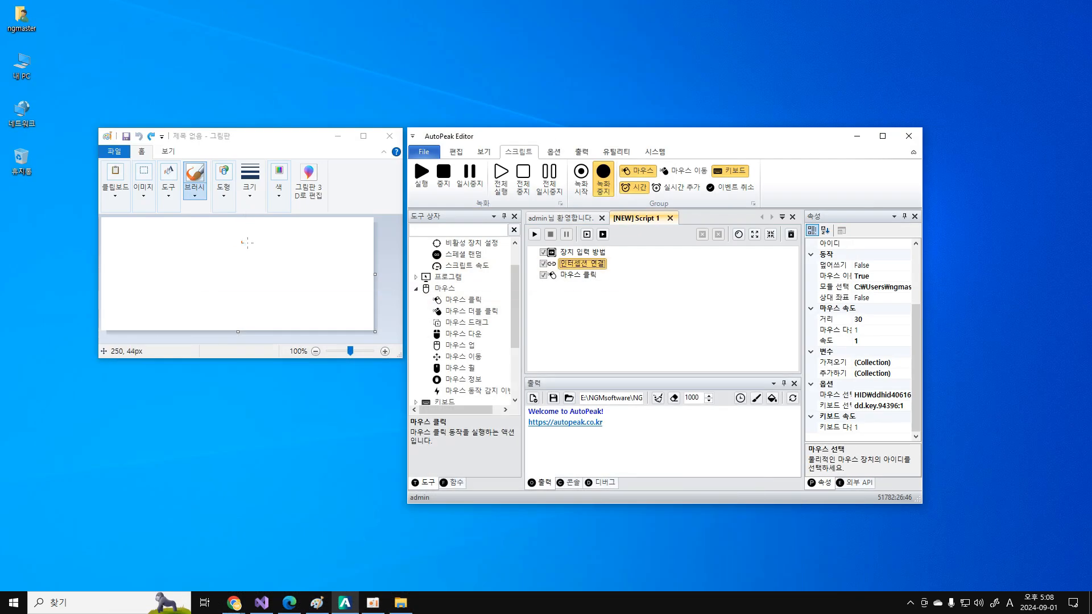
pyautogui.click(586, 278)
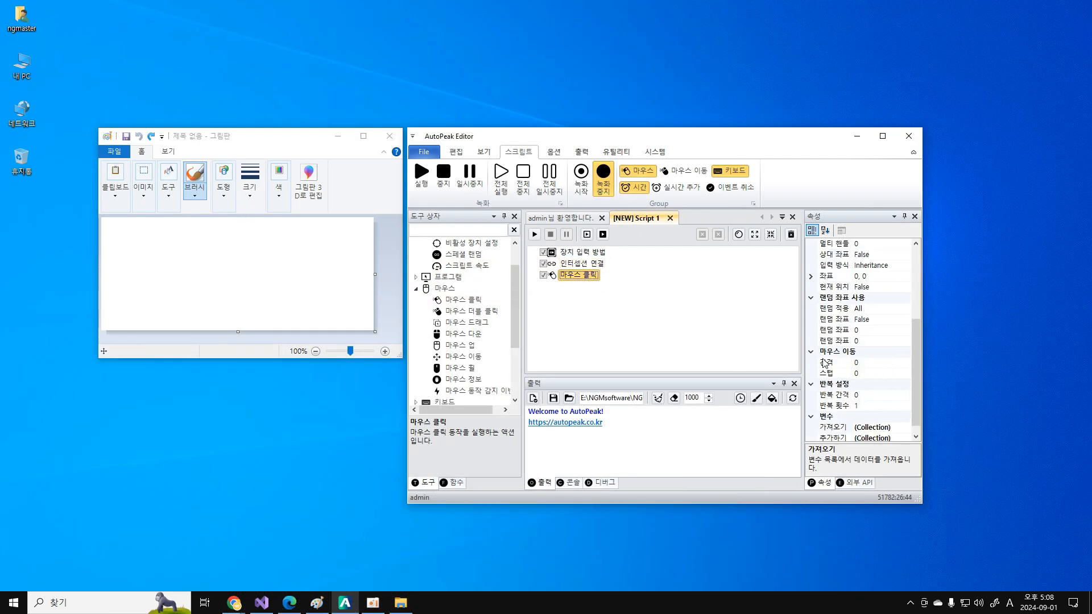
pyautogui.scroll(-1, 839, 376)
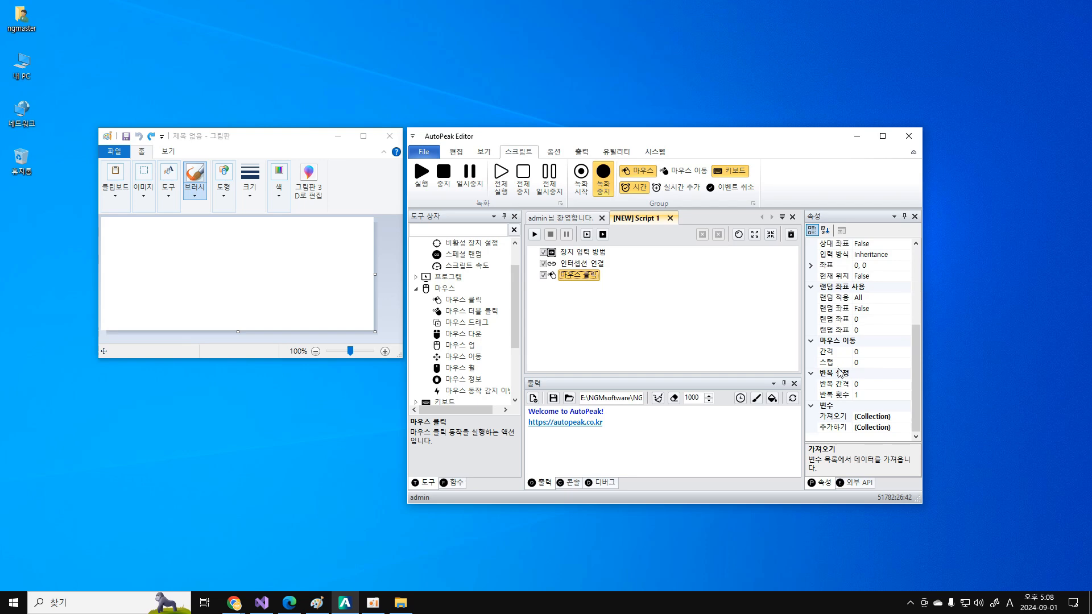
pyautogui.scroll(3, 840, 373)
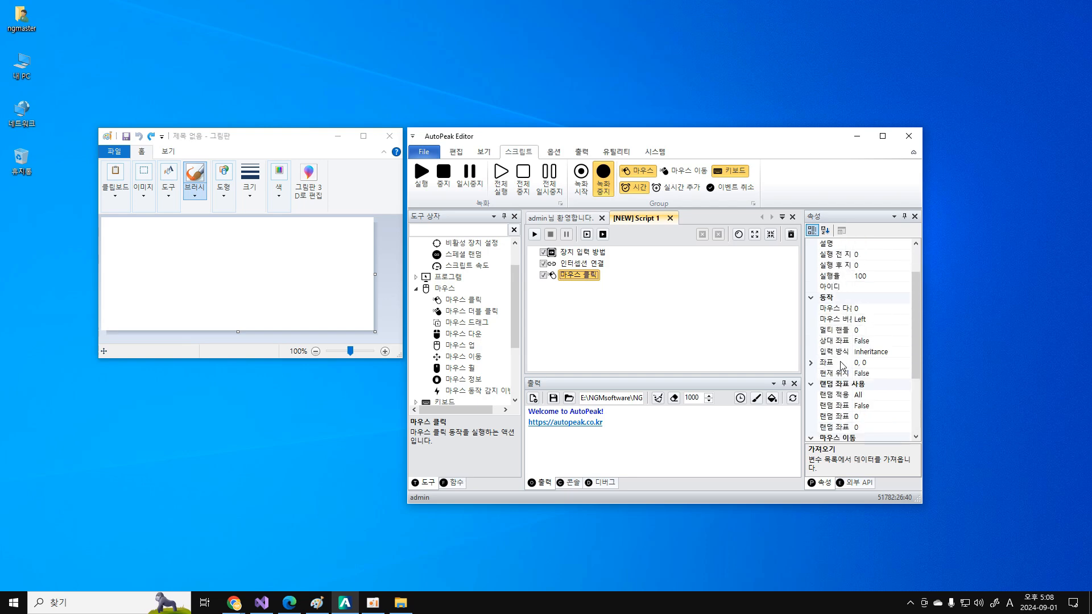
pyautogui.click(841, 362)
pyautogui.click(908, 364)
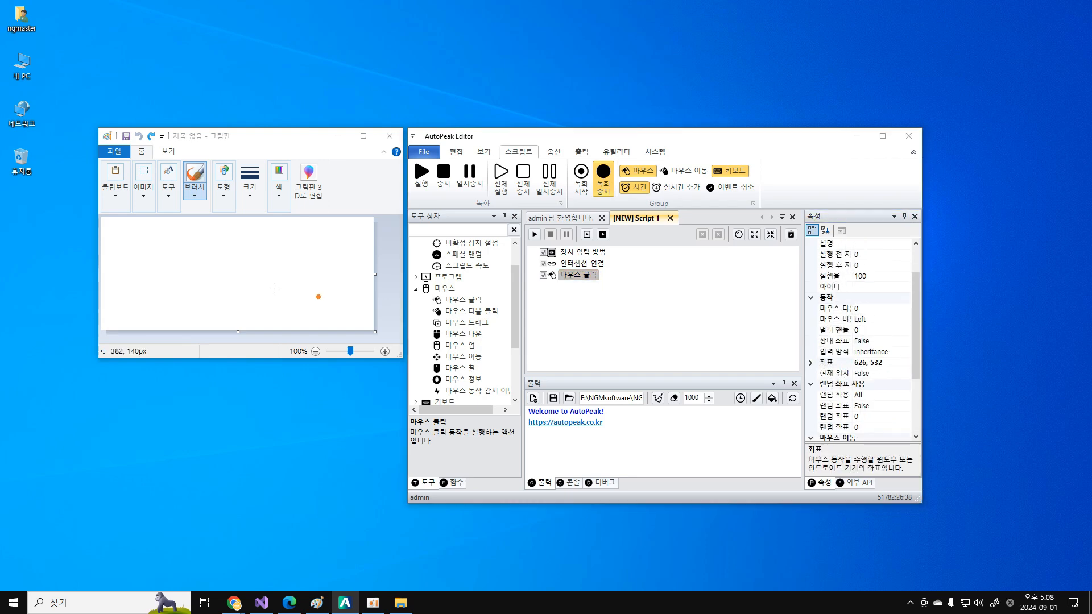
pyautogui.click(237, 273)
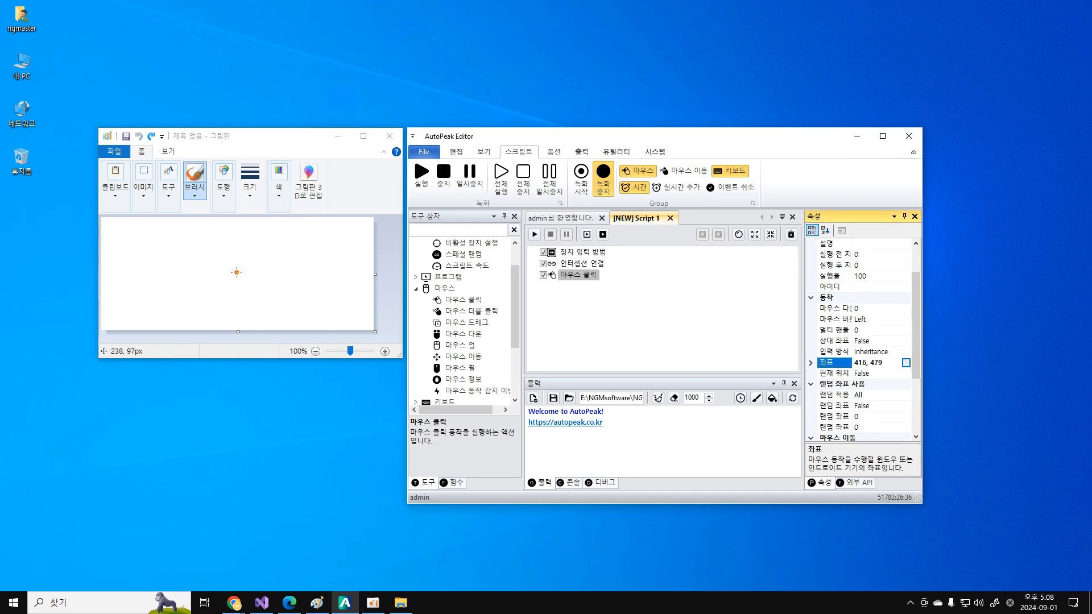
# - Run the script, review its execution log, and open the output settings
pyautogui.click(534, 234)
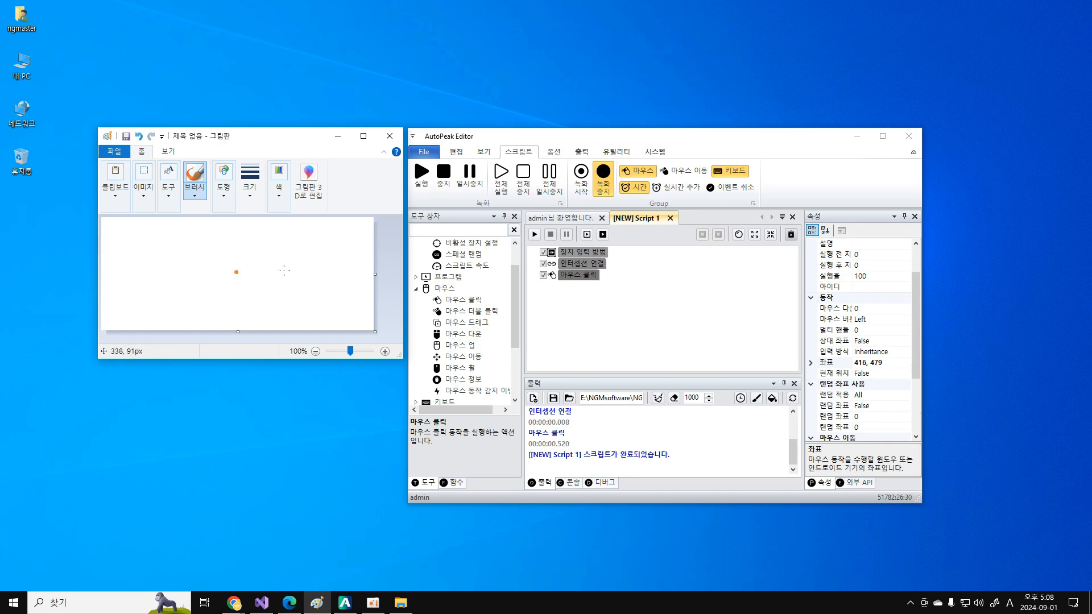
pyautogui.click(688, 454)
pyautogui.press('F5')
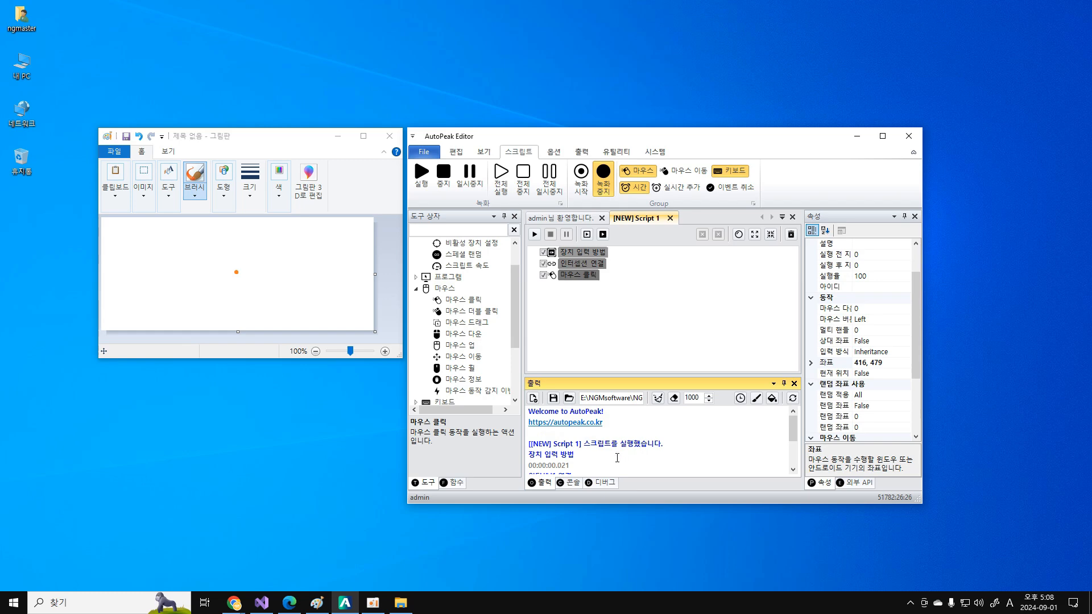
pyautogui.click(620, 444)
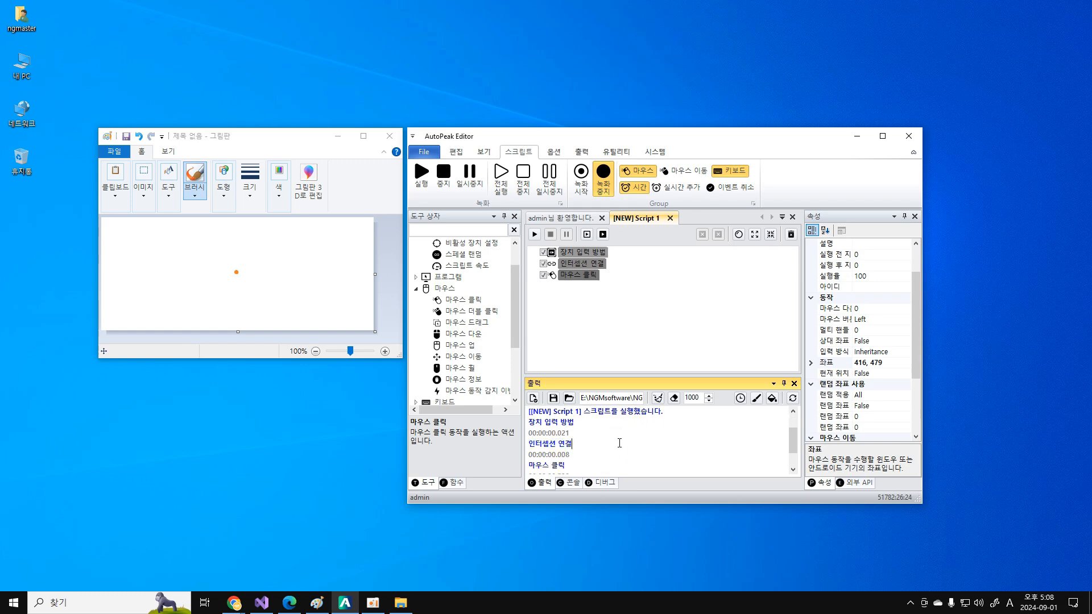
pyautogui.moveTo(589, 464); pyautogui.dragTo(607, 456)
pyautogui.click(607, 455)
pyautogui.click(582, 153)
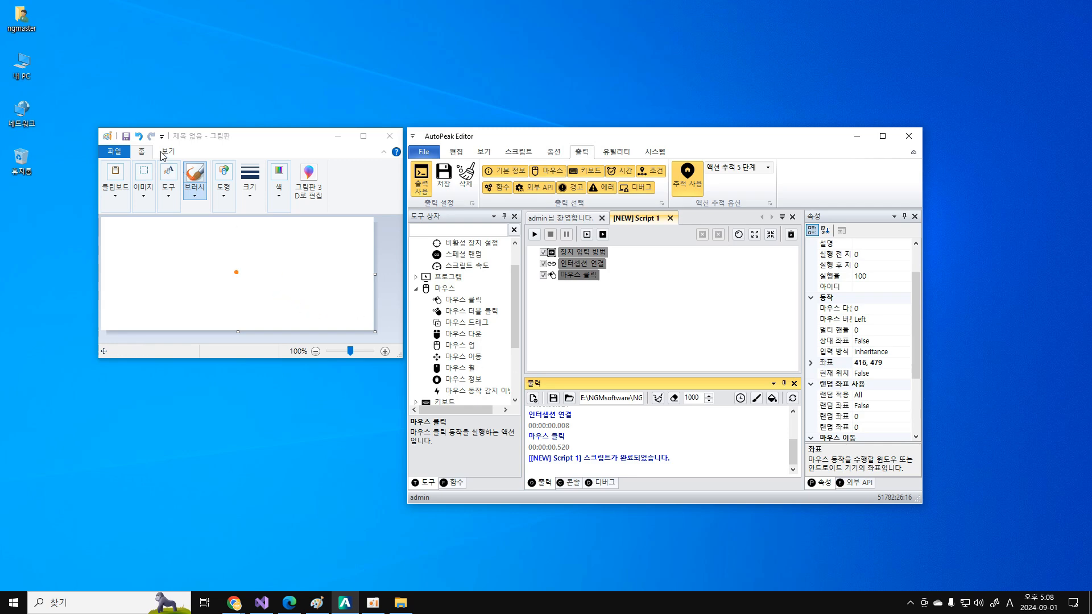
# - Undo the dot in Paint, and add two 마우스 다운 and 마우스 업 pairs after the 마우스 클릭 action
pyautogui.click(143, 140)
pyautogui.click(584, 263)
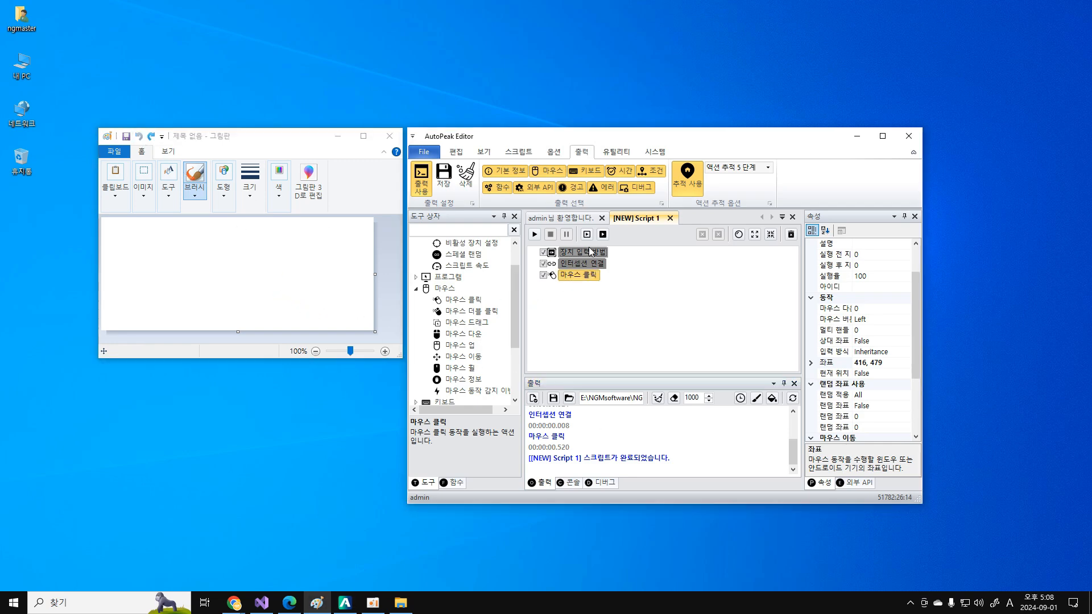
pyautogui.click(579, 276)
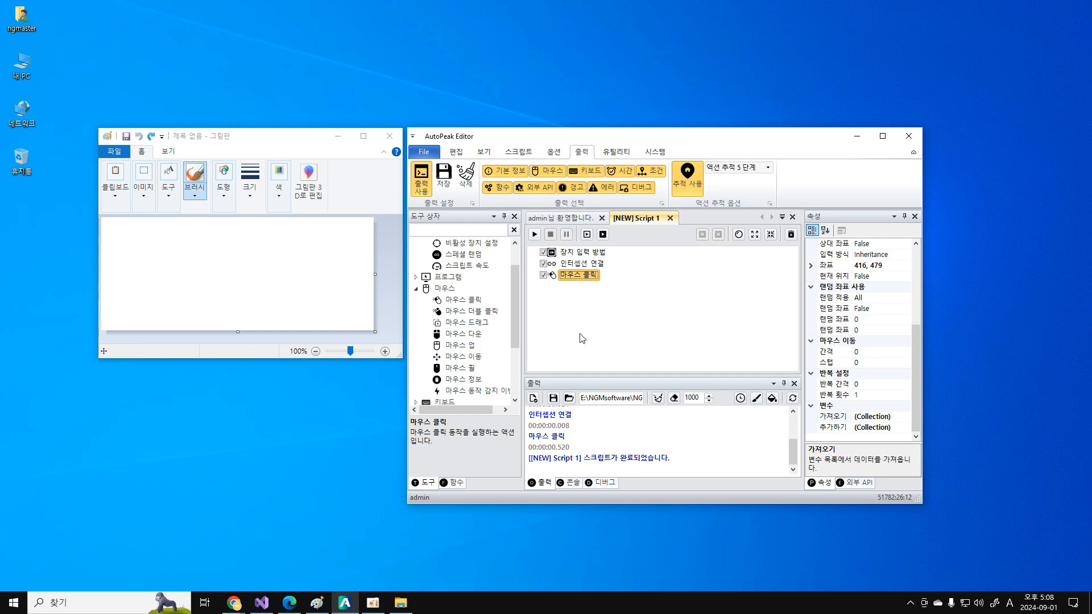
pyautogui.doubleClick(468, 336)
pyautogui.doubleClick(465, 347)
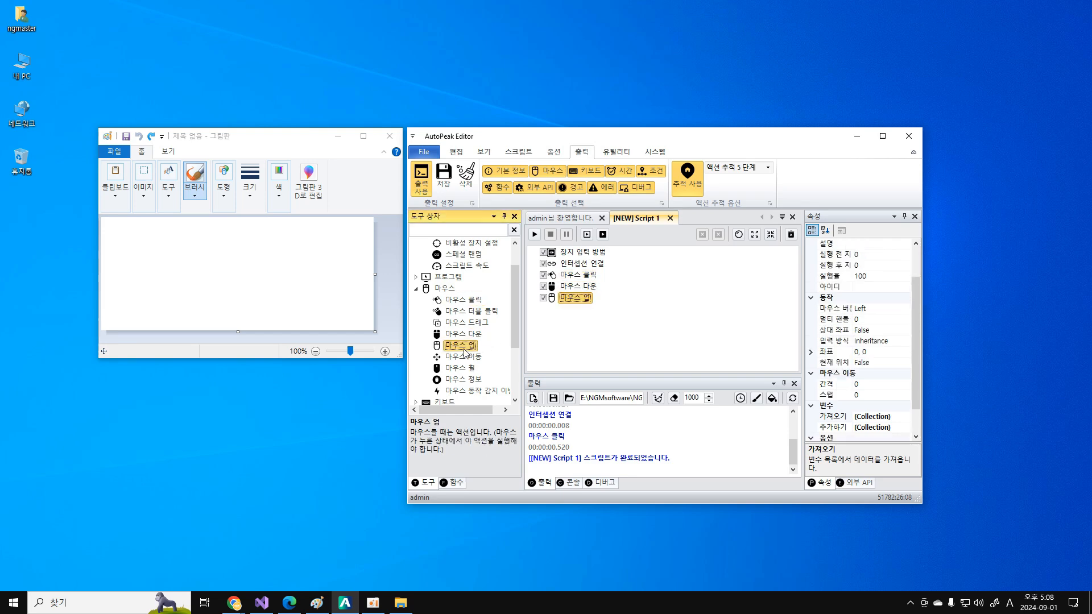
pyautogui.doubleClick(477, 337)
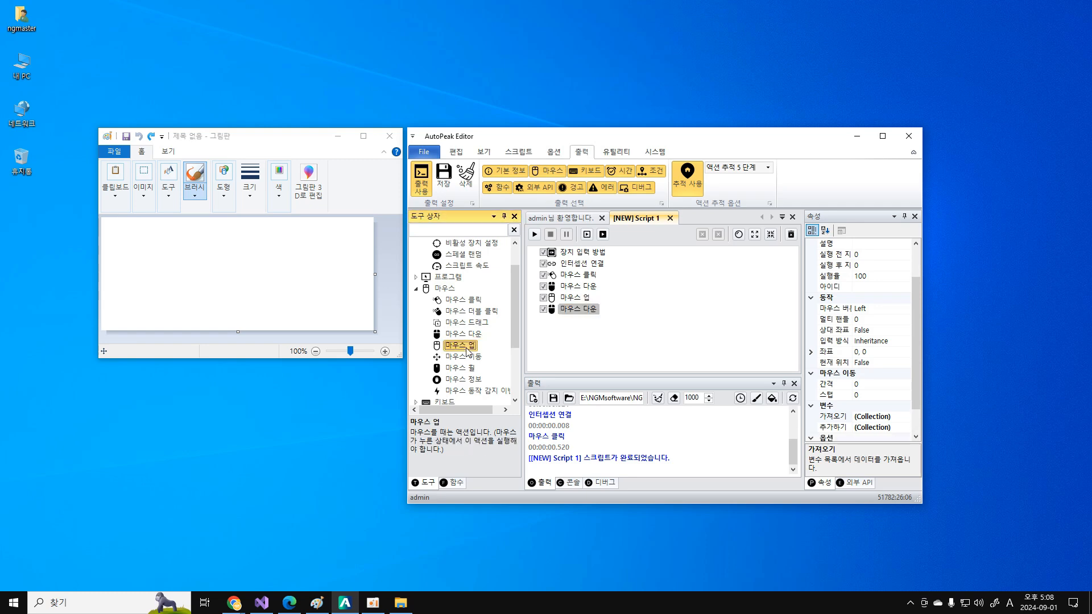
pyautogui.doubleClick(468, 346)
# - Set 좌표 of the first 마우스 다운 action to 229, 537 and of the first 마우스 업 action to 307, 413
pyautogui.click(588, 287)
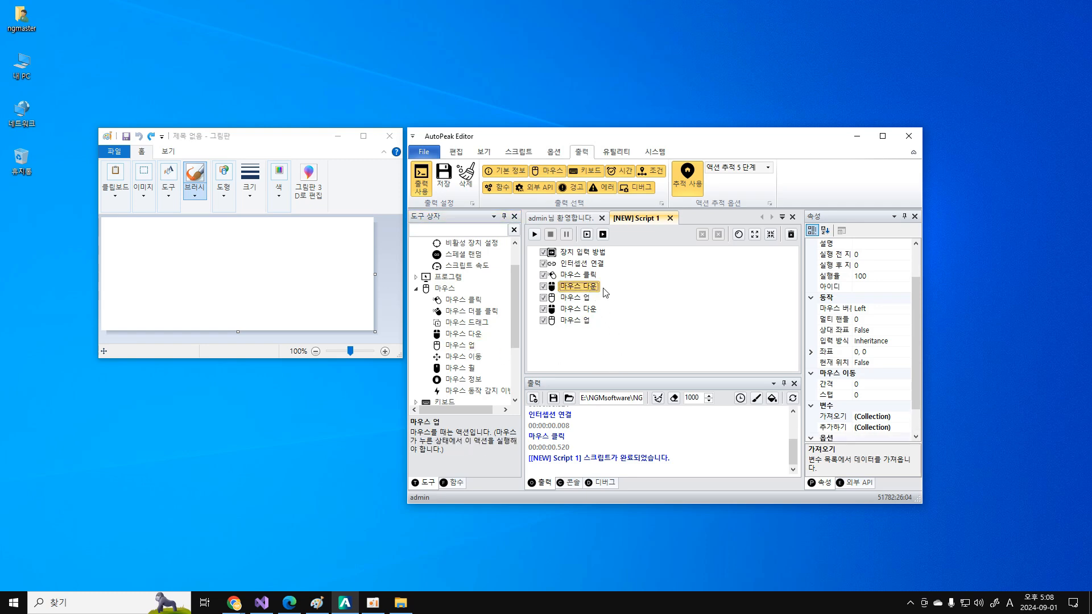
pyautogui.click(828, 352)
pyautogui.click(906, 352)
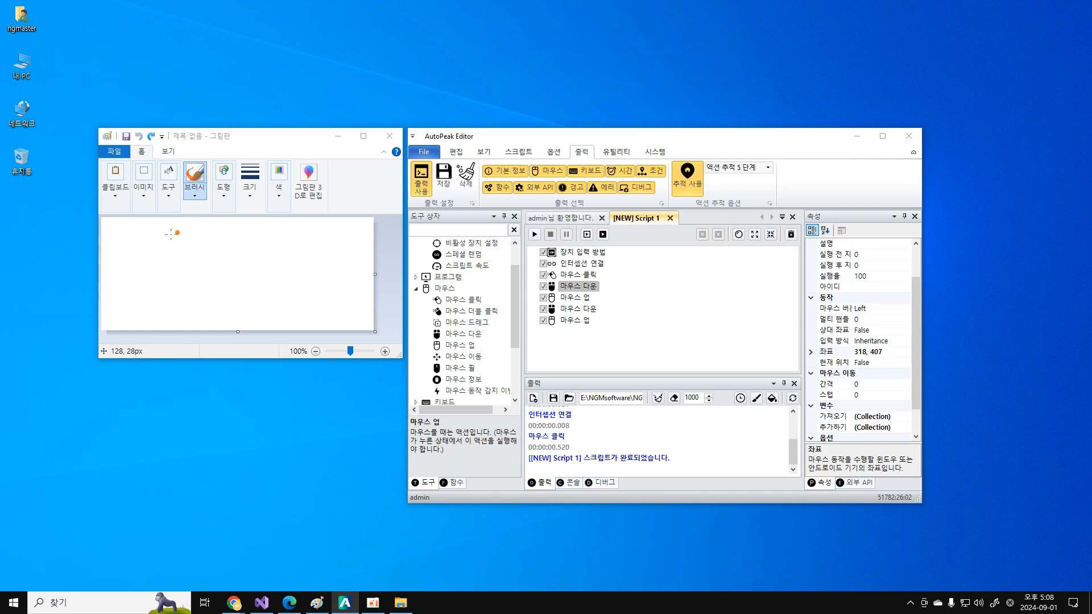
pyautogui.click(130, 306)
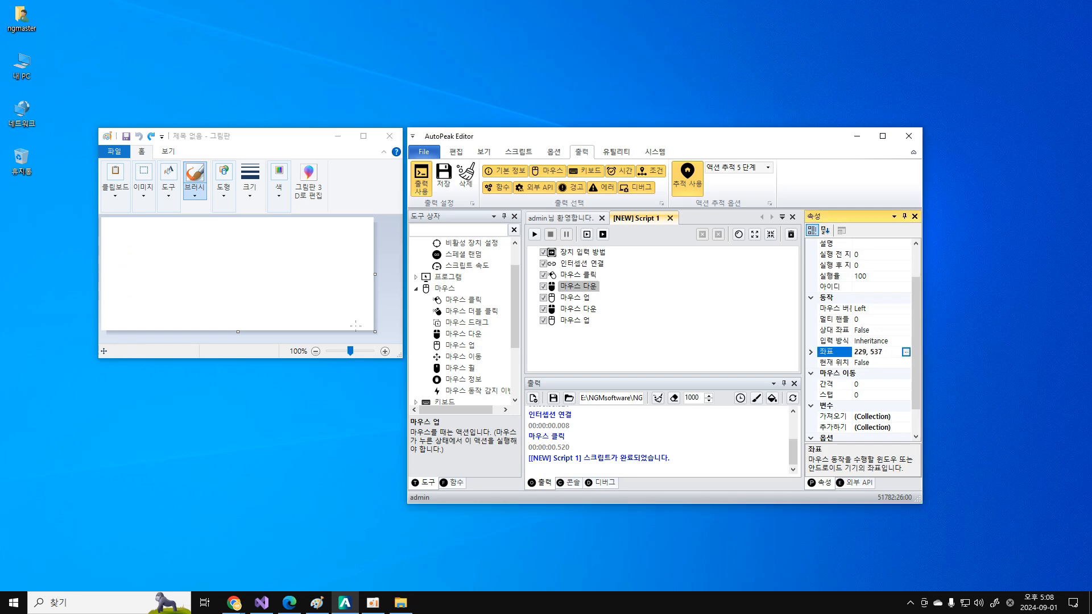
pyautogui.click(574, 297)
pyautogui.click(828, 352)
pyautogui.click(906, 353)
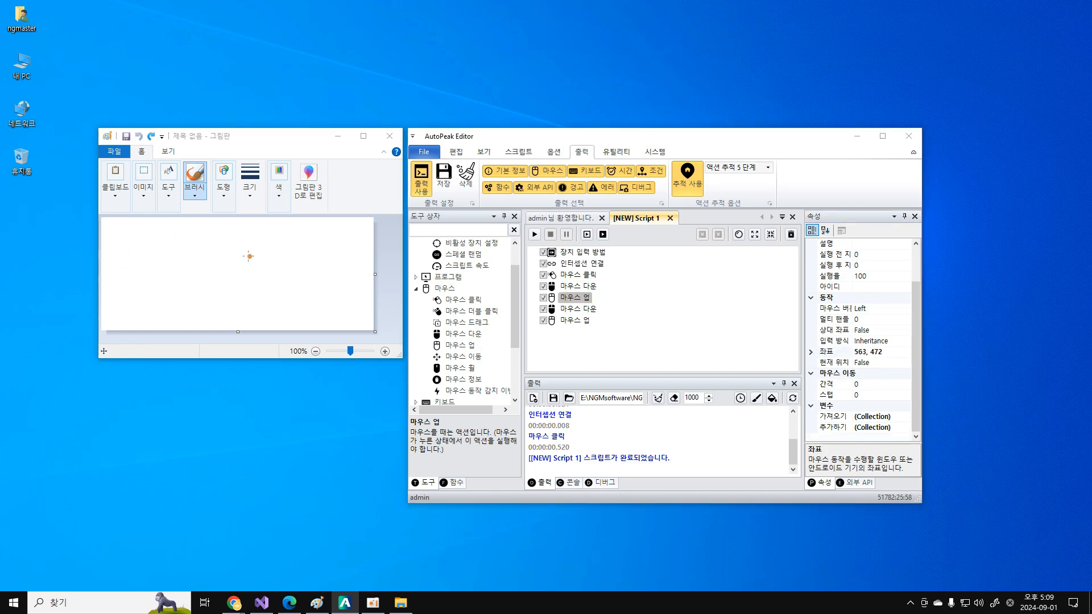
pyautogui.click(175, 234)
# - Pick 좌표 for the second 마우스 다운 low on the Paint canvas, set the second 마우스 업 to 405, 417, and run the script
pyautogui.click(580, 311)
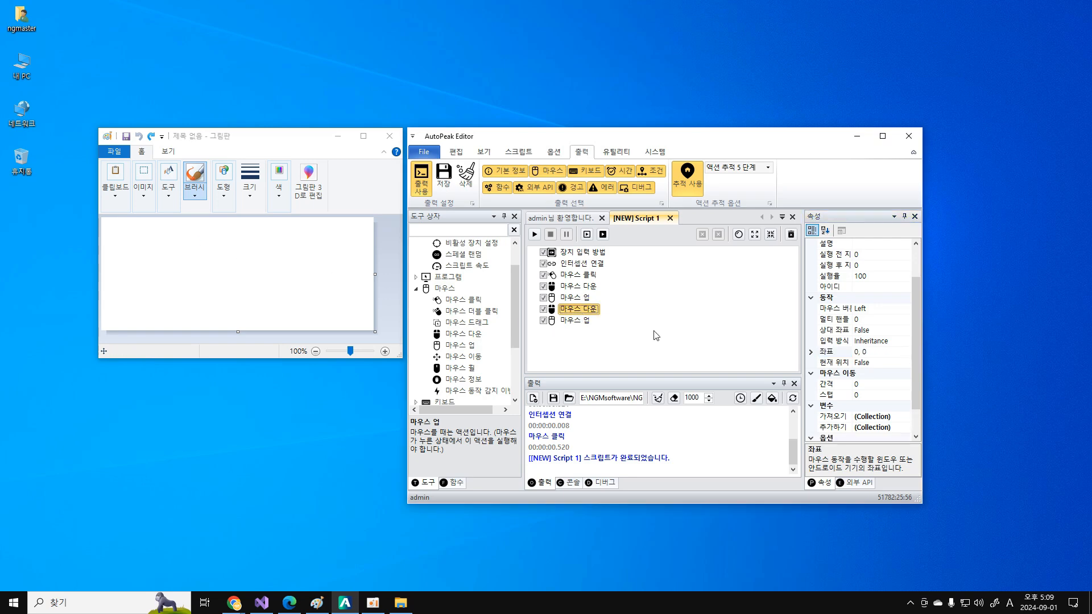
pyautogui.click(887, 352)
pyautogui.click(906, 352)
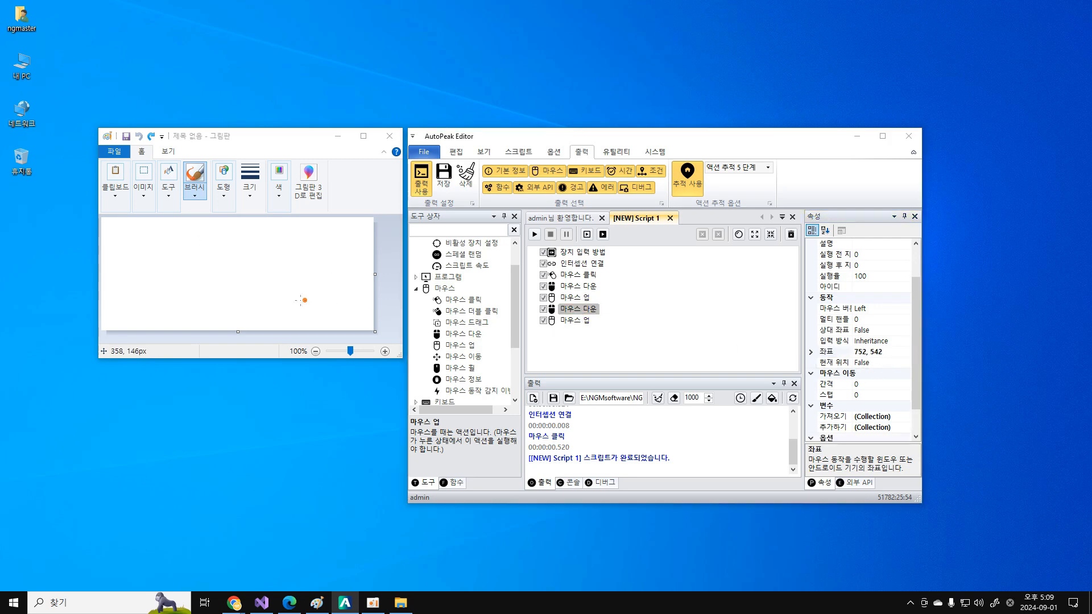
pyautogui.click(191, 308)
pyautogui.click(586, 321)
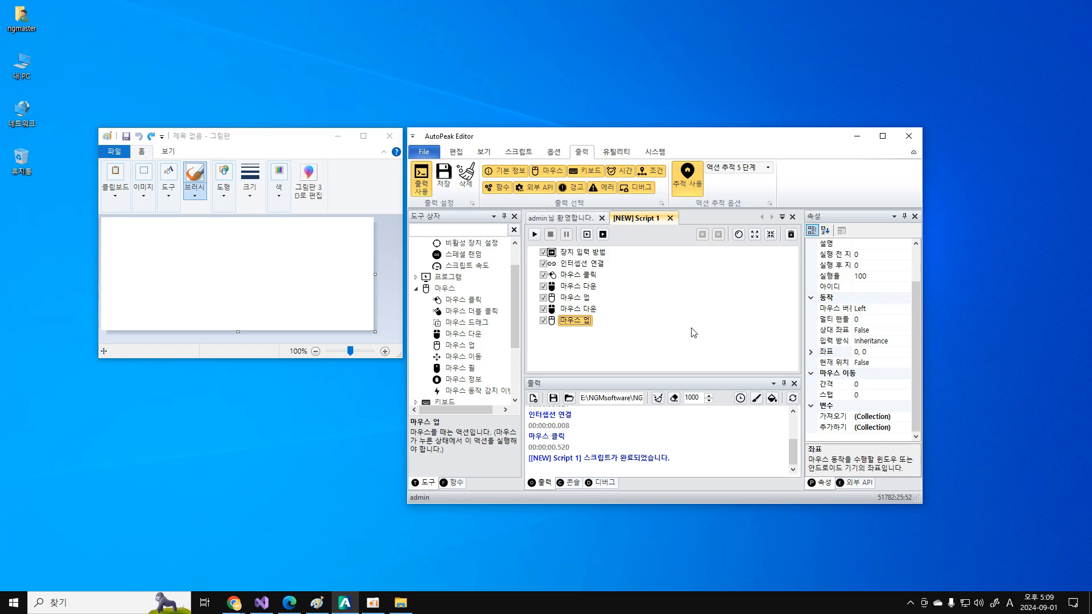
pyautogui.click(910, 355)
pyautogui.click(908, 353)
pyautogui.click(231, 237)
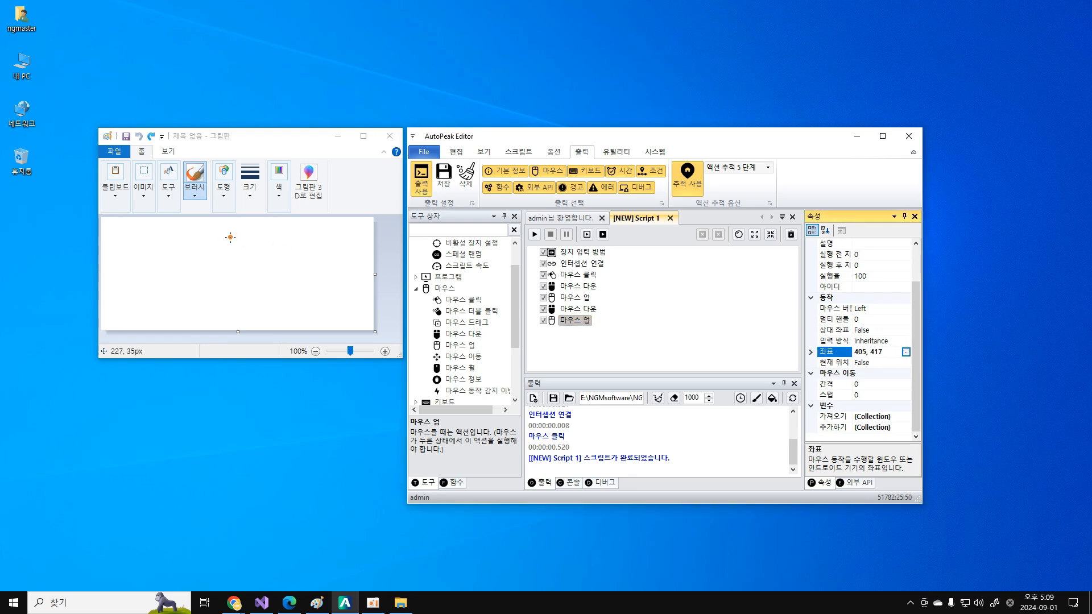
pyautogui.click(534, 234)
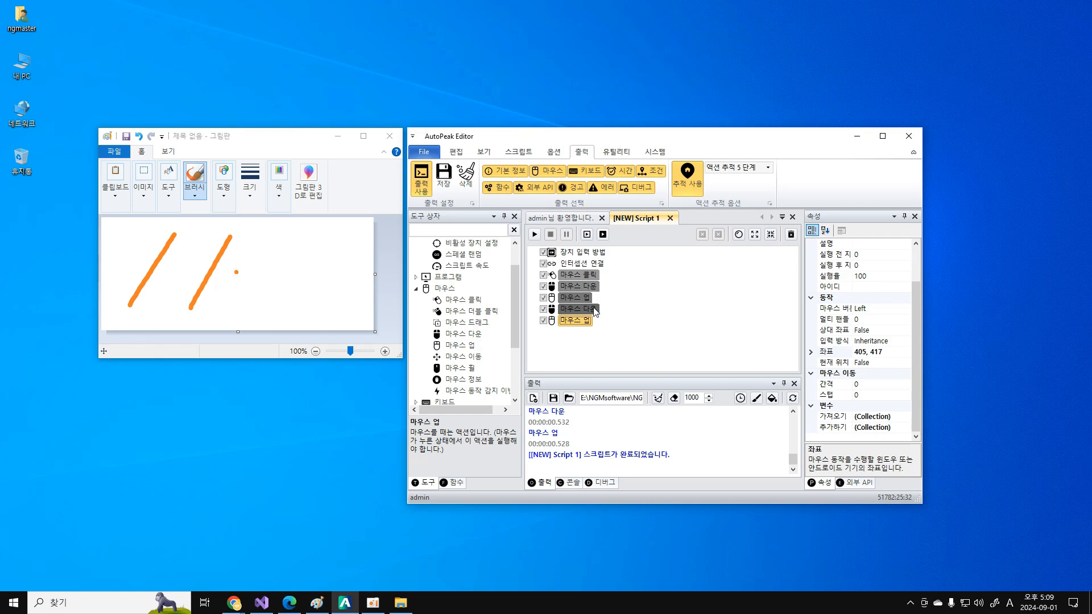
# - Insert another 마우스 다운 and 마우스 업 pair after the first 마우스 업 action
pyautogui.click(580, 288)
pyautogui.click(578, 297)
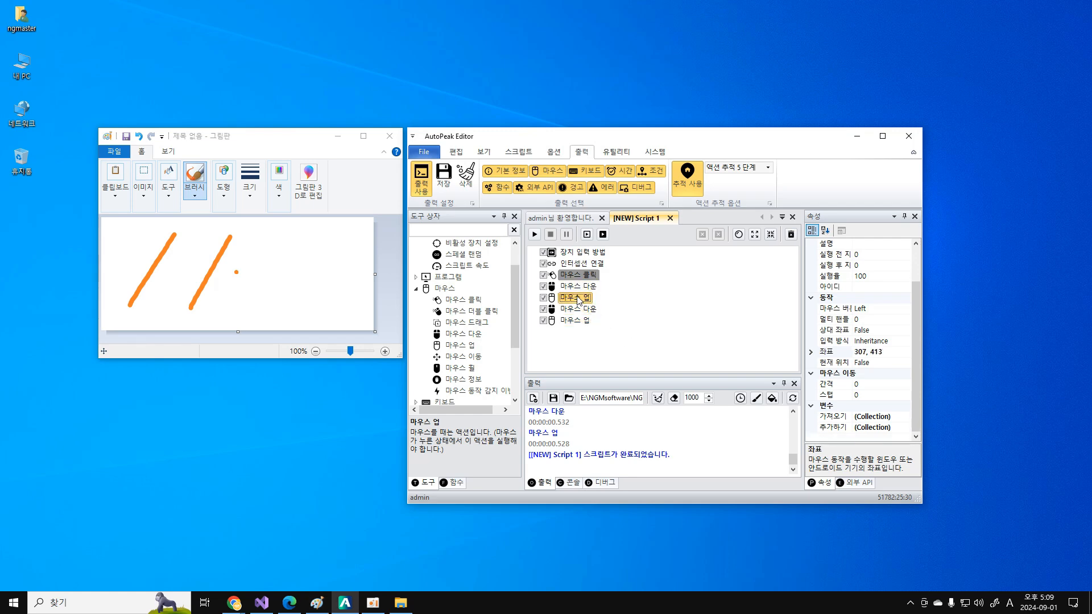
pyautogui.doubleClick(476, 336)
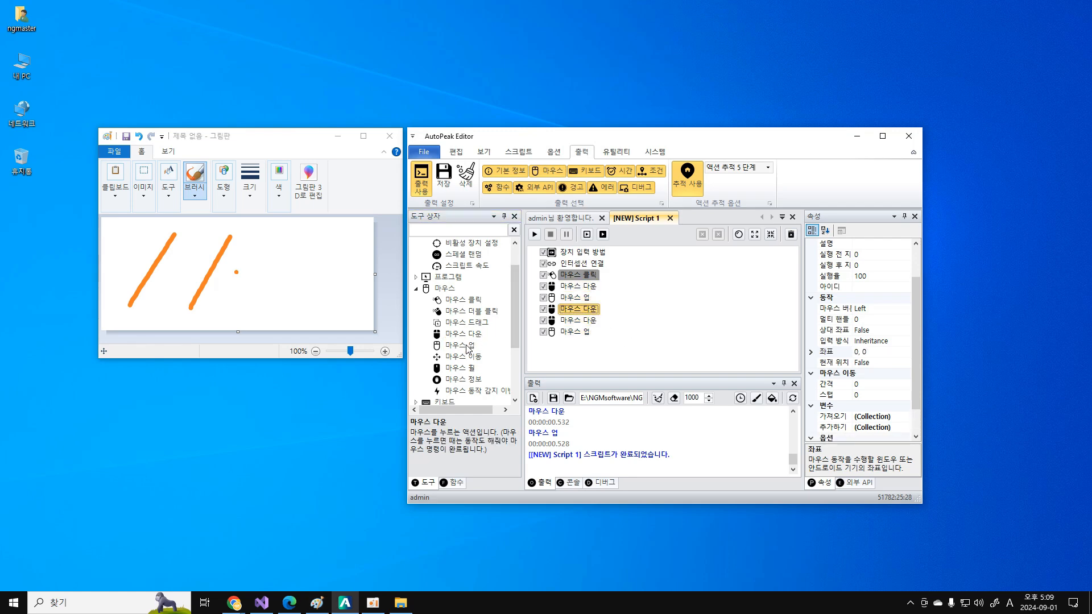
pyautogui.doubleClick(468, 345)
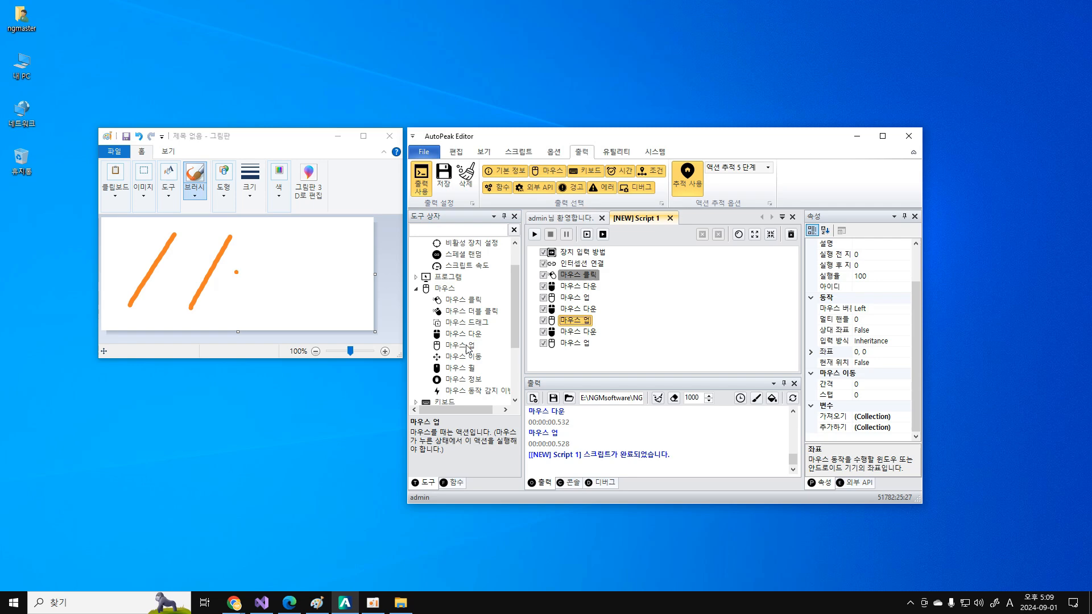
# - Set 좌표 of the second 마우스 다운 action to 307, 413, reusing the coordinates of the first 마우스 업
pyautogui.click(586, 301)
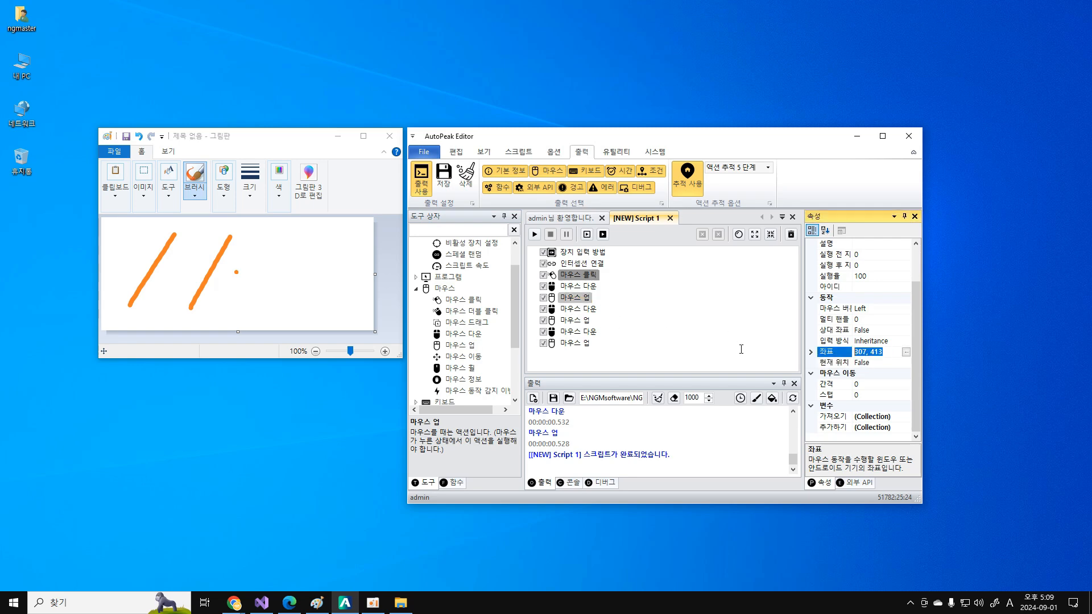
pyautogui.click(591, 313)
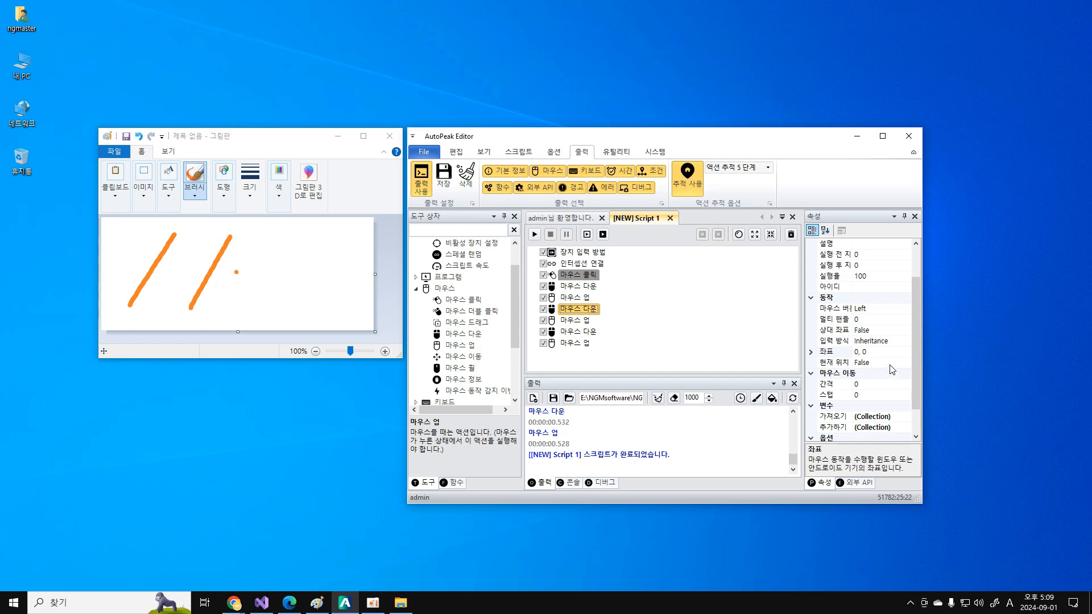
pyautogui.click(893, 352)
pyautogui.write('307, 413')
# - Set 좌표 of the second 마우스 업 action to 336, 542, reusing the coordinates of the third 마우스 다운
pyautogui.click(592, 334)
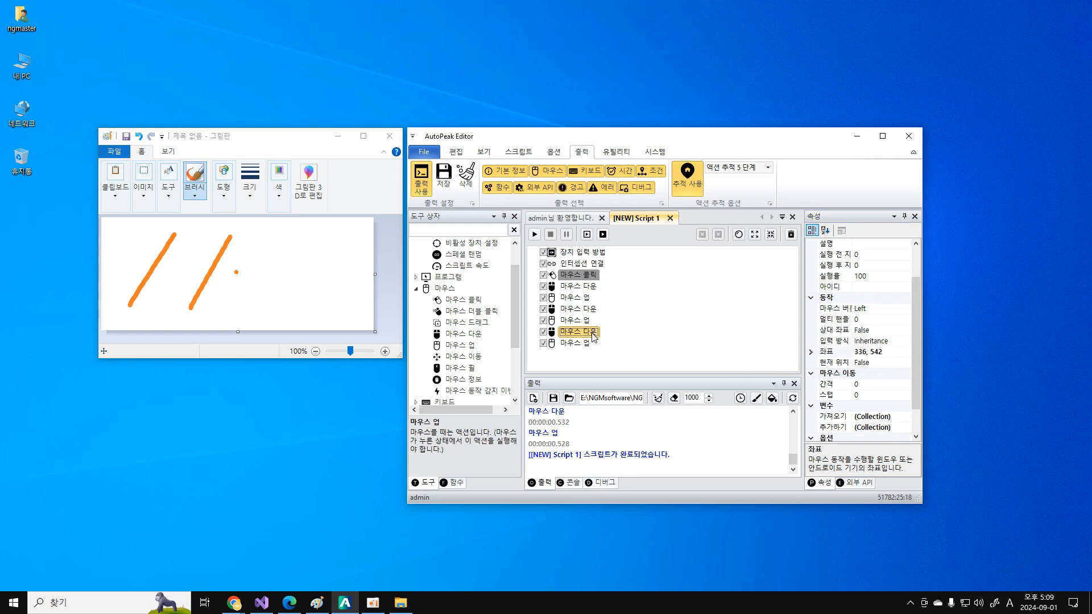
pyautogui.click(876, 354)
pyautogui.click(586, 323)
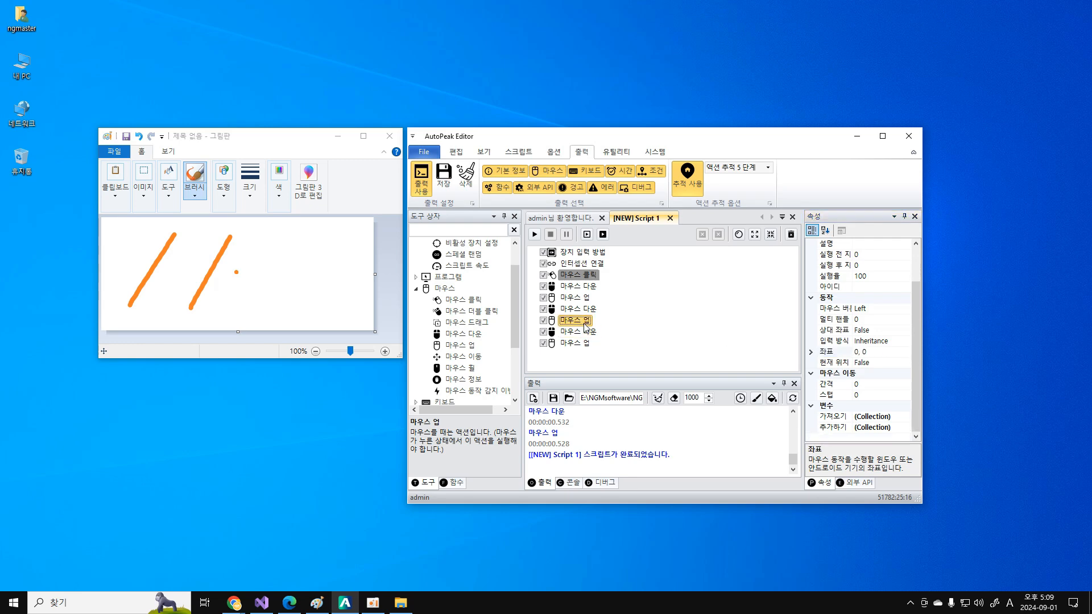
pyautogui.click(877, 354)
pyautogui.write('336, 542')
# - Clear the output log, empty the Paint canvas by undoing its strokes, and run the script
pyautogui.click(659, 398)
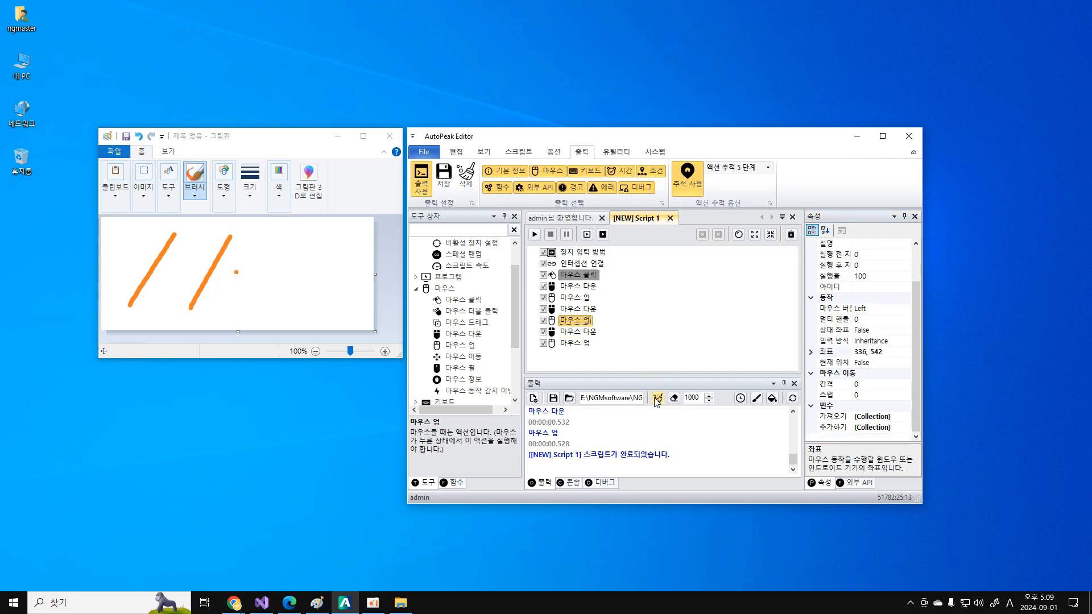
pyautogui.click(139, 136)
pyautogui.click(138, 136)
pyautogui.click(139, 136)
pyautogui.click(711, 308)
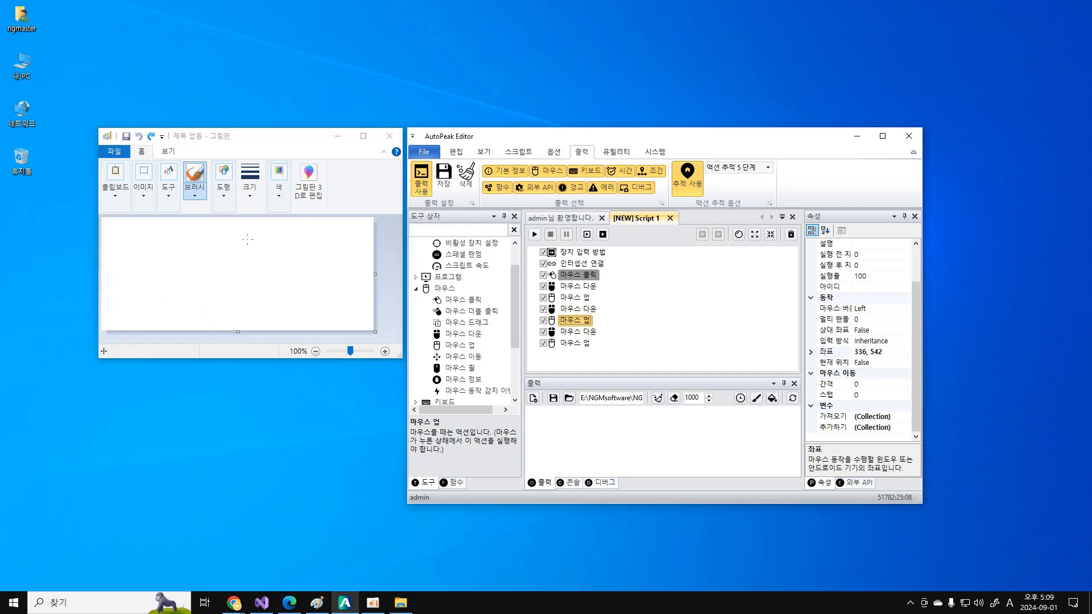
pyautogui.click(534, 235)
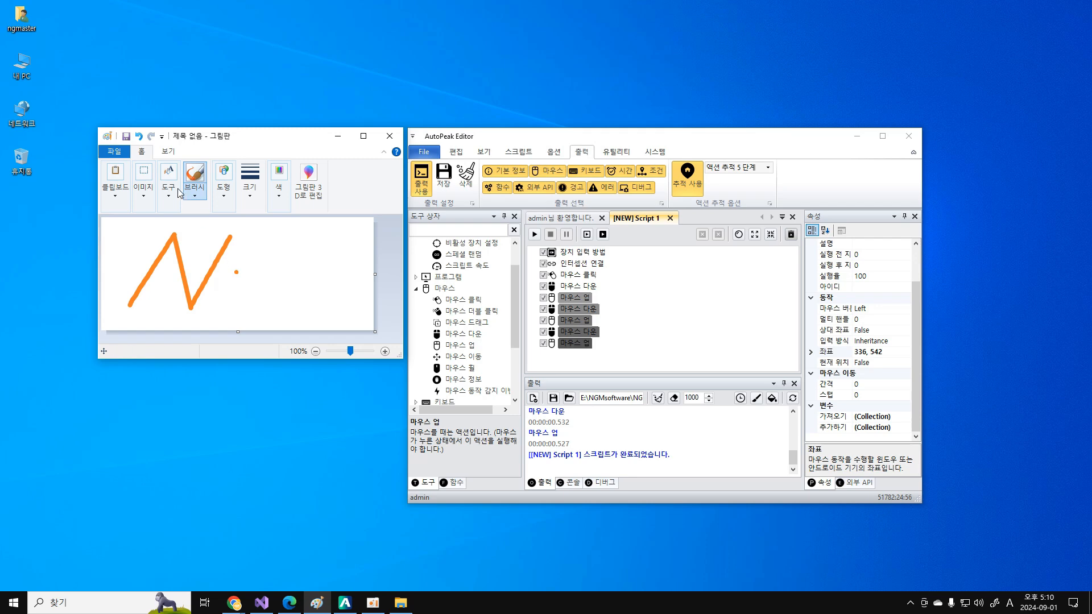
# - Undo the connected lines and the dot drawn on the Paint canvas
pyautogui.click(139, 137)
pyautogui.click(138, 136)
pyautogui.click(138, 136)
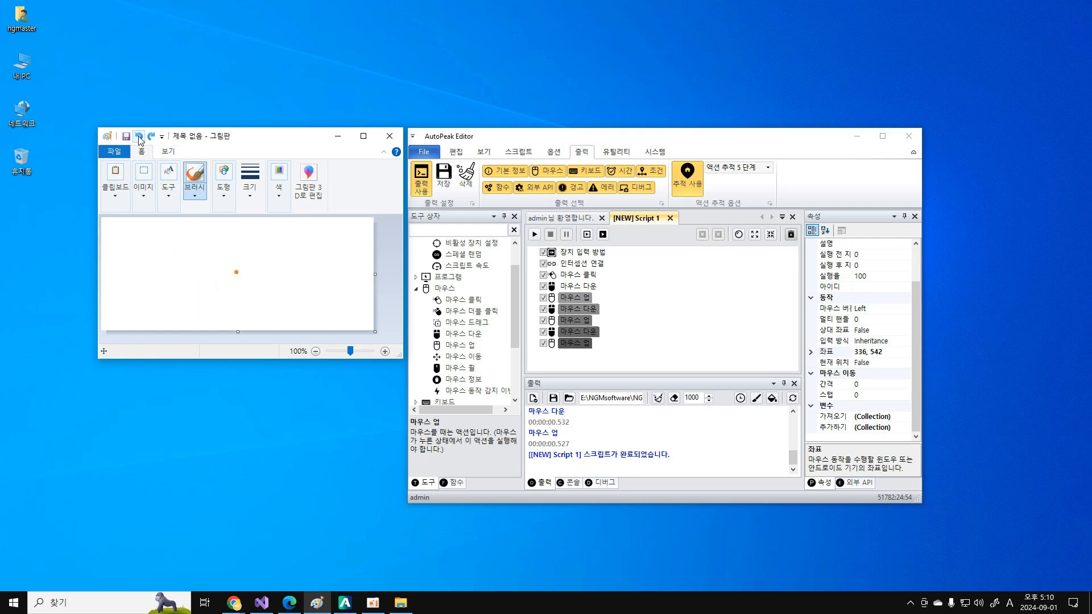
pyautogui.click(139, 137)
# - Delete all 마우스 다운 and 마우스 업 actions that follow the 마우스 클릭 action
pyautogui.click(654, 369)
pyautogui.click(592, 305)
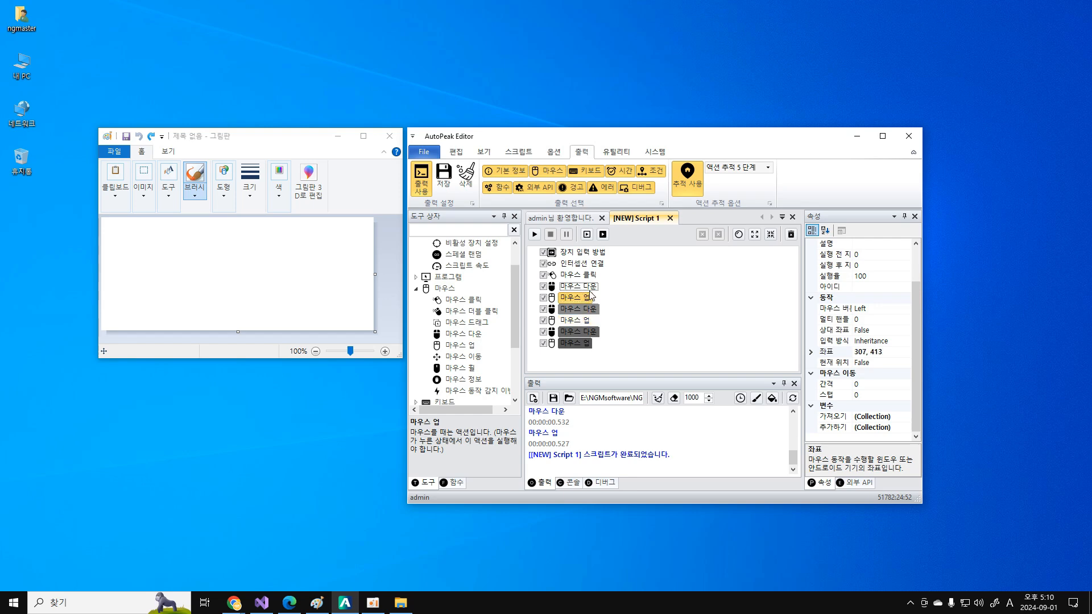
pyautogui.moveTo(584, 346); pyautogui.dragTo(586, 299)
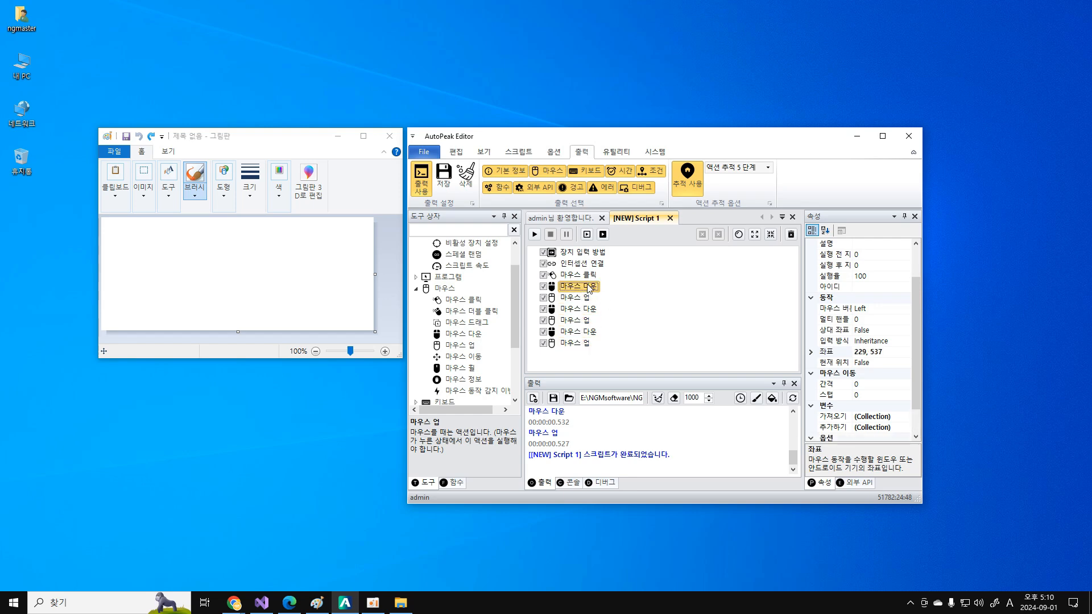
pyautogui.press('Delete')
pyautogui.press('Delete')
pyautogui.press('Delete')
pyautogui.press('Delete')
pyautogui.press('Delete')
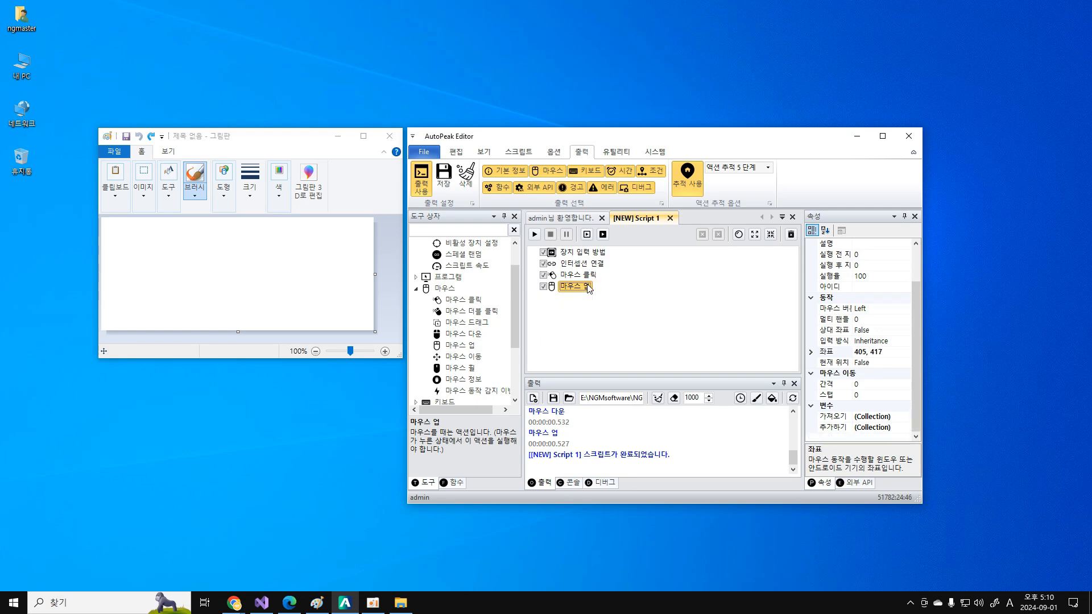
pyautogui.press('Delete')
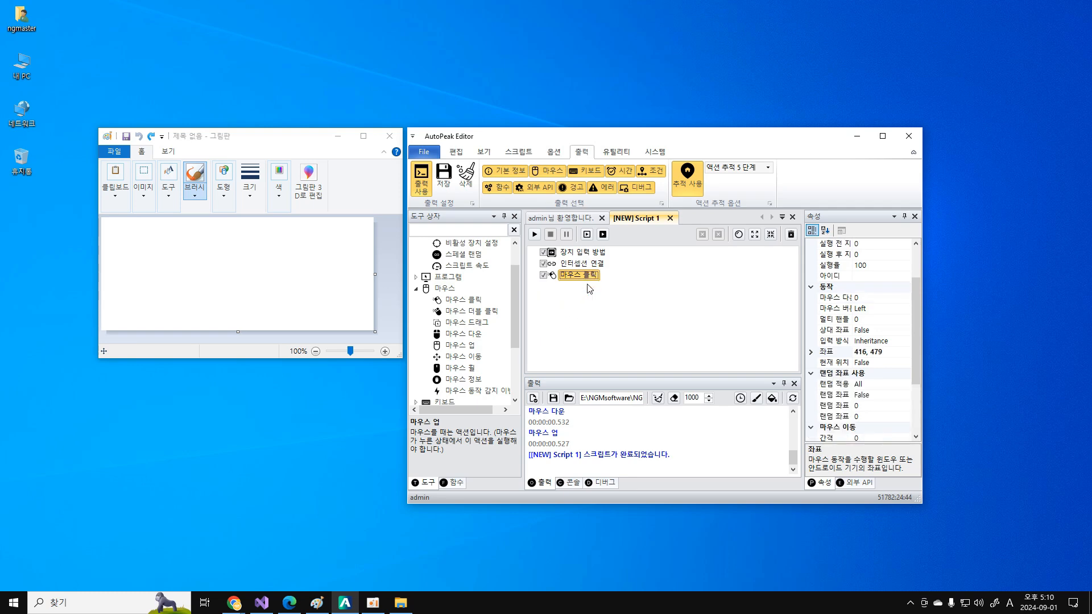
# - Set the relative coordinates option (상대 좌표) of the 인터셉션 연결 action to True
pyautogui.press('Up')
pyautogui.press('Down')
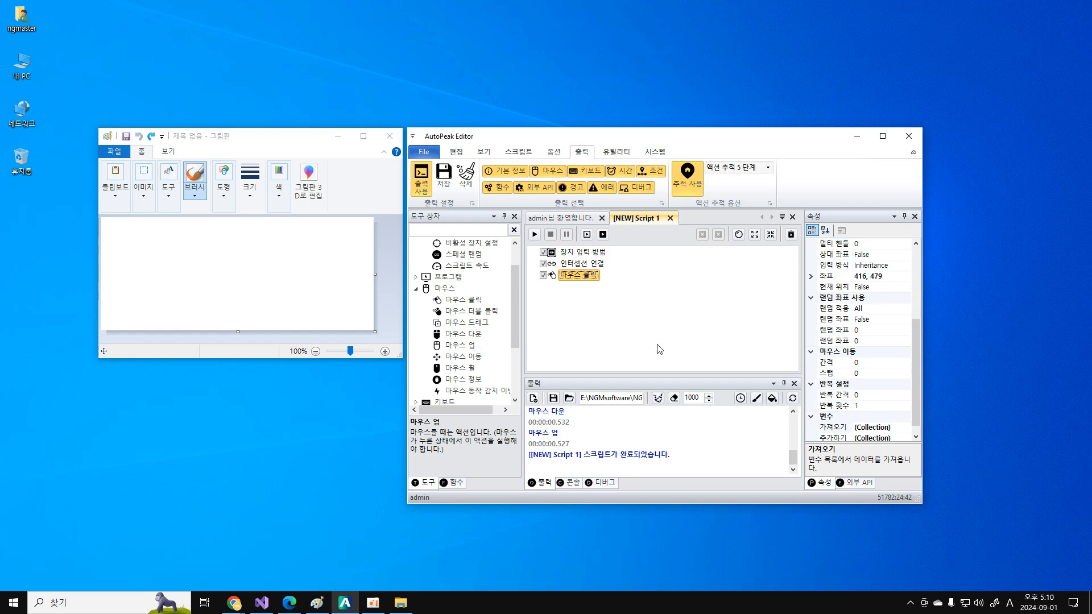
pyautogui.press('Up')
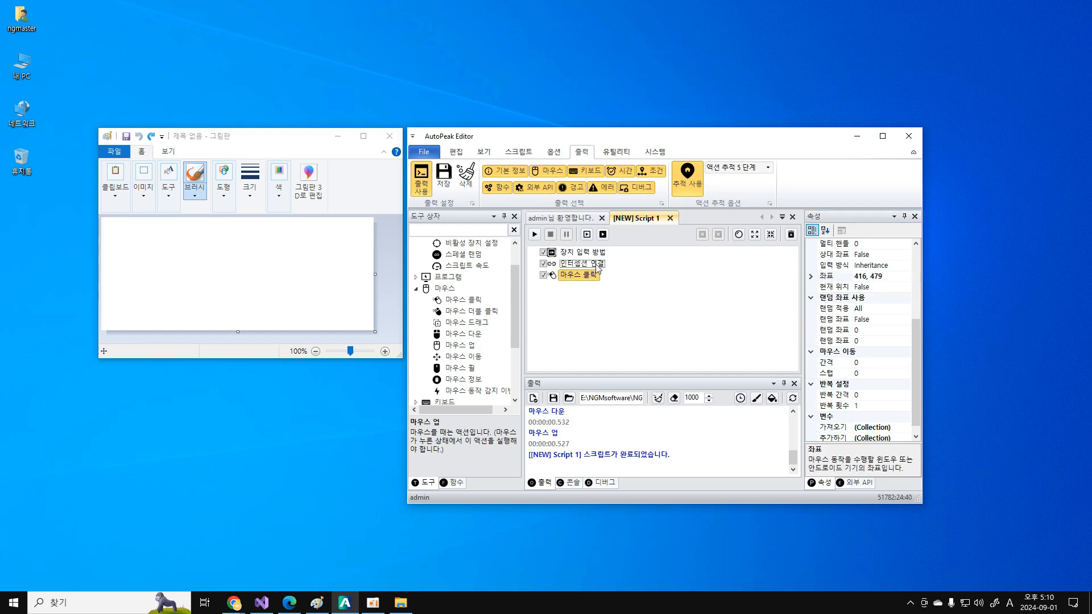
pyautogui.click(828, 364)
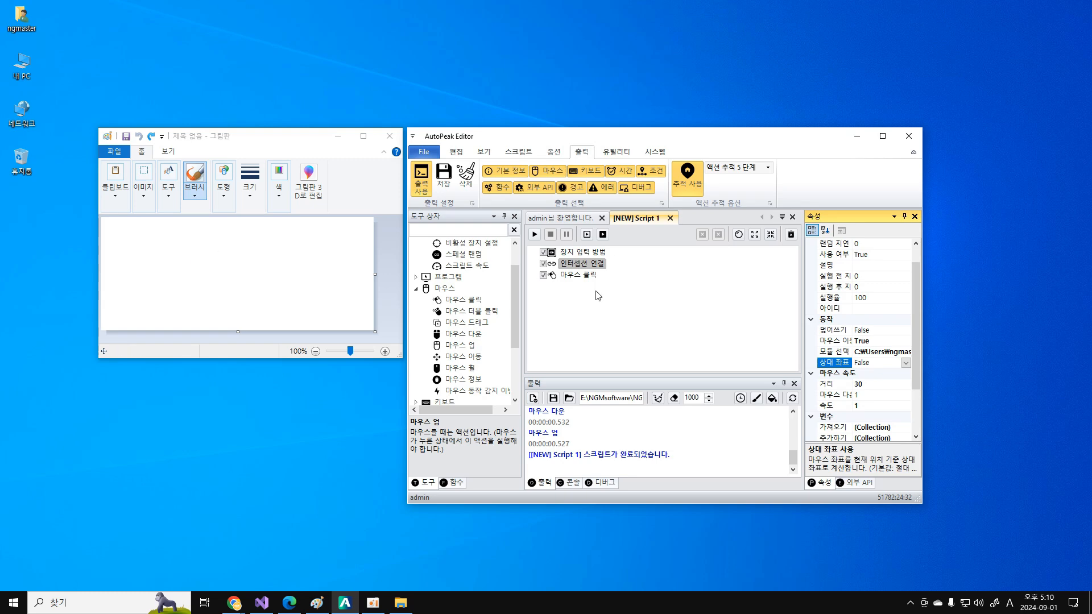
pyautogui.doubleClick(847, 367)
# - Review the properties of the three remaining script actions, and run the script with relative coordinates enabled
pyautogui.click(588, 276)
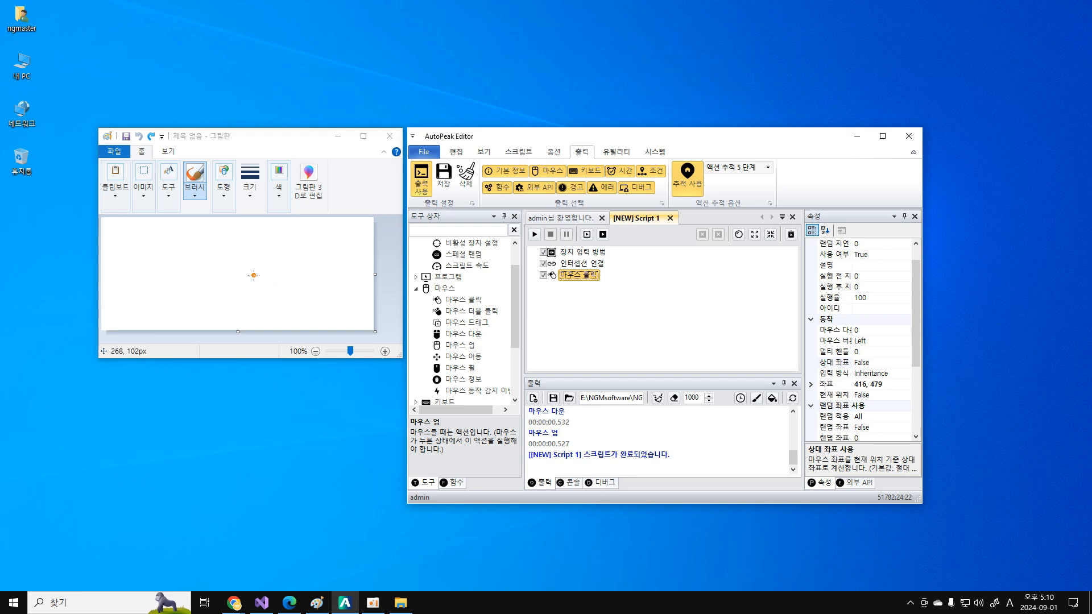
pyautogui.click(603, 264)
pyautogui.click(604, 275)
pyautogui.click(598, 263)
pyautogui.click(595, 254)
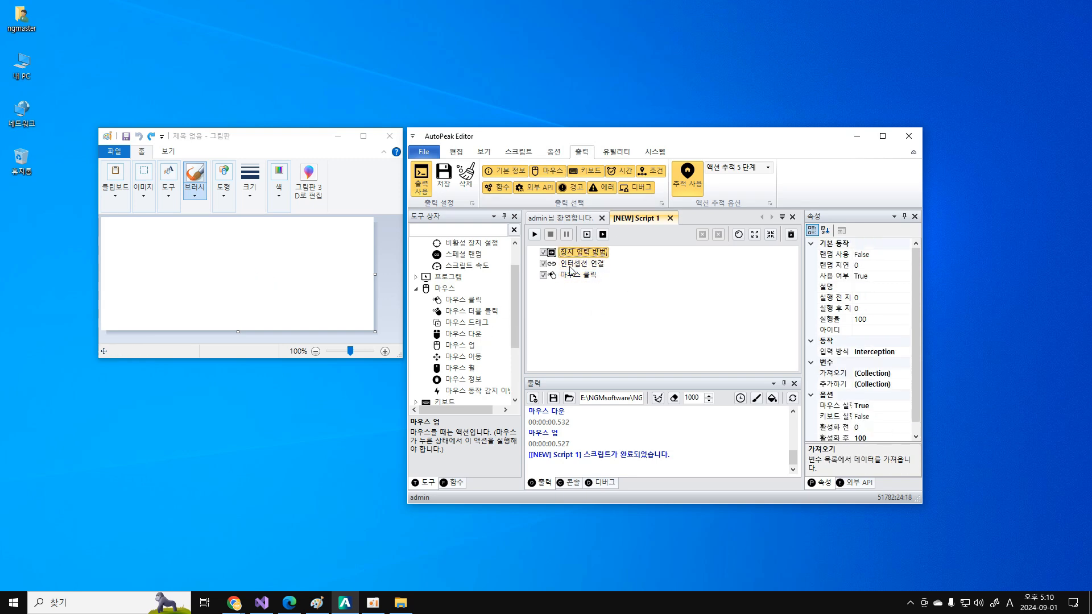
pyautogui.click(596, 265)
pyautogui.click(586, 277)
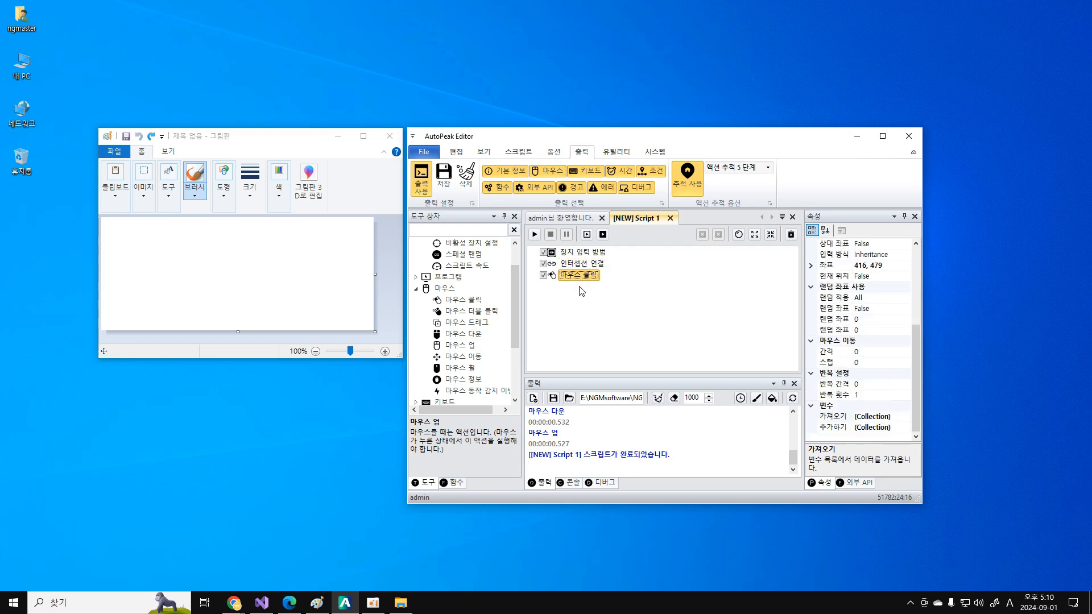
pyautogui.click(534, 234)
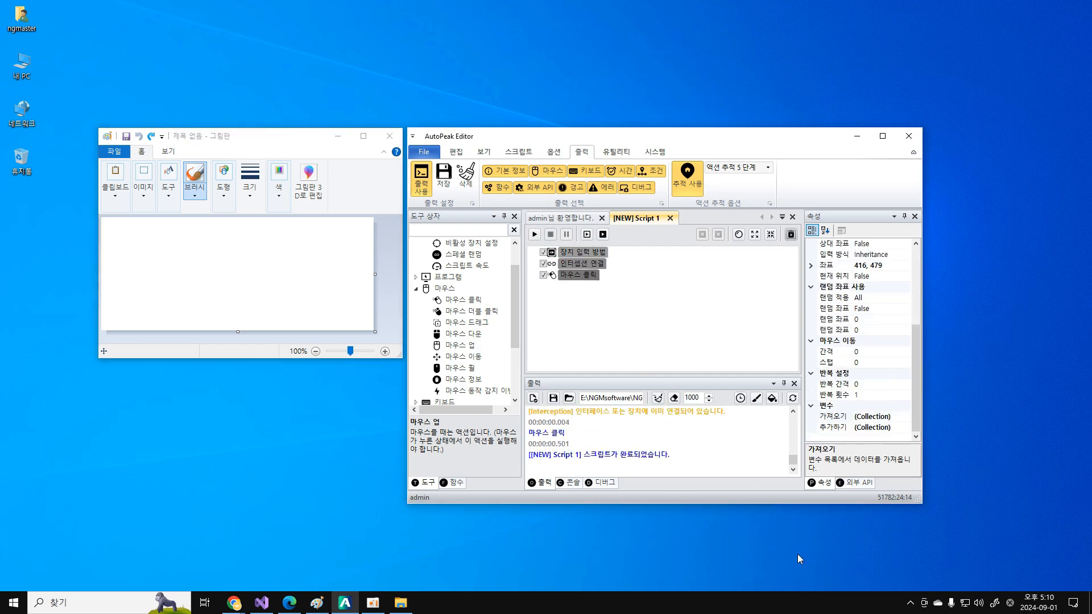
# - Examine the 상대 좌표 setting of the 인터셉션 연결 action and the 좌표 value of the 마우스 클릭 action
pyautogui.click(591, 266)
pyautogui.click(584, 273)
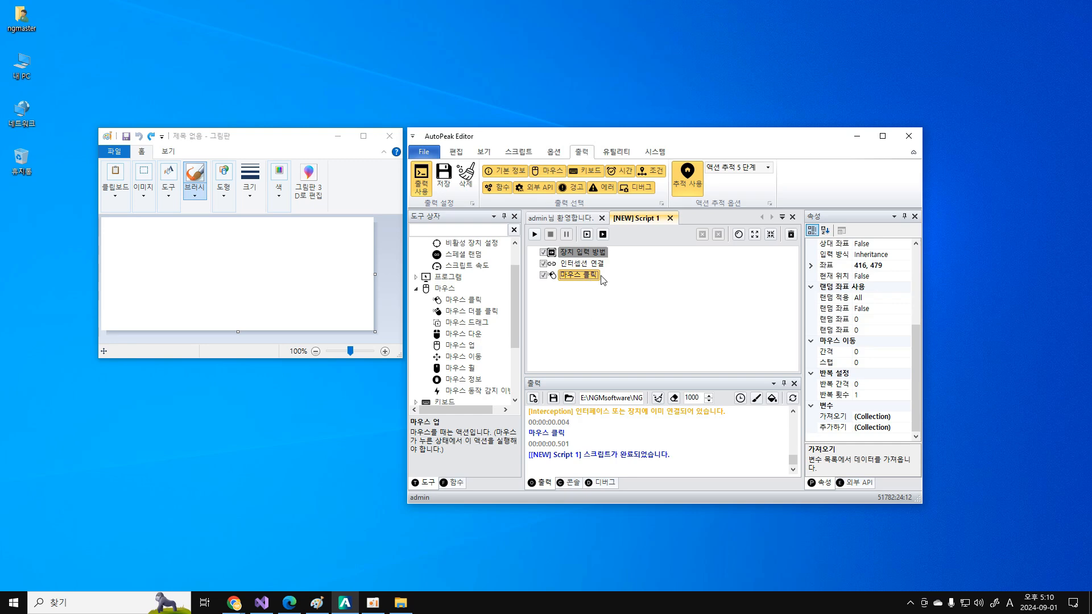
pyautogui.click(586, 253)
pyautogui.click(596, 264)
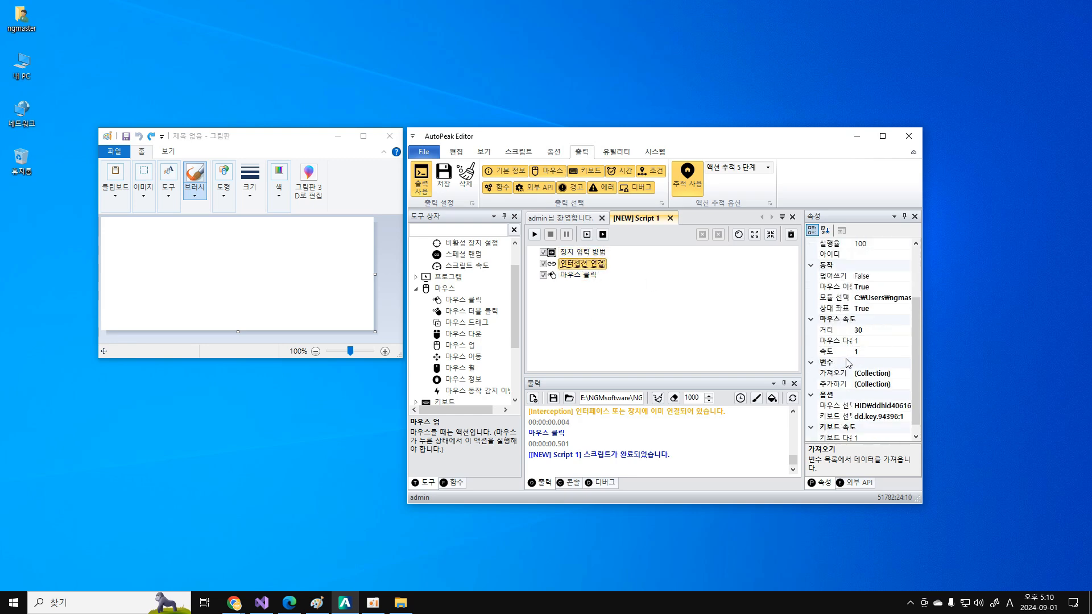
pyautogui.click(537, 233)
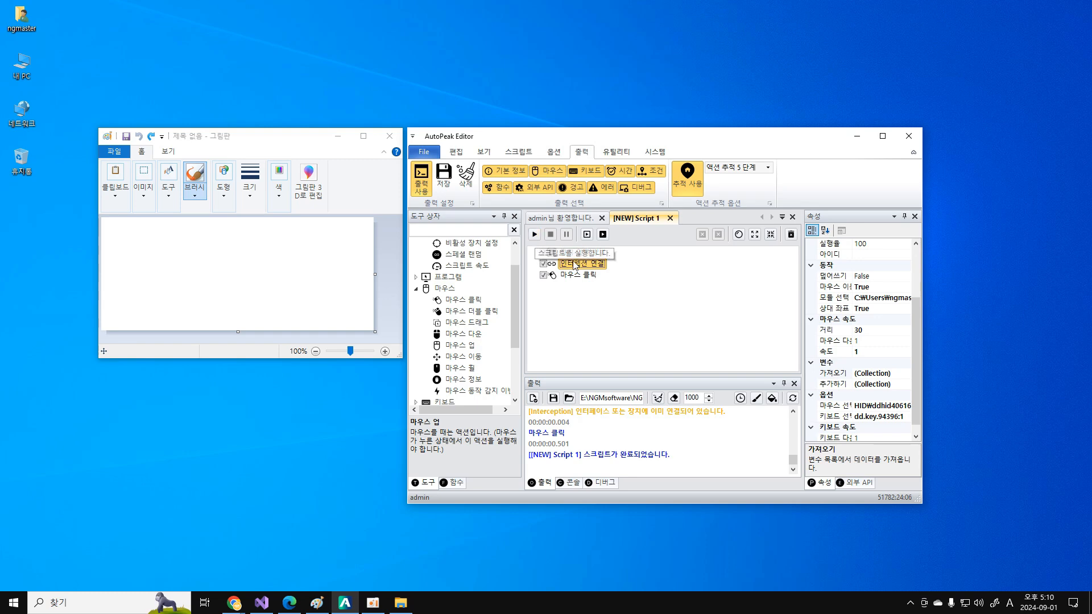
pyautogui.click(591, 276)
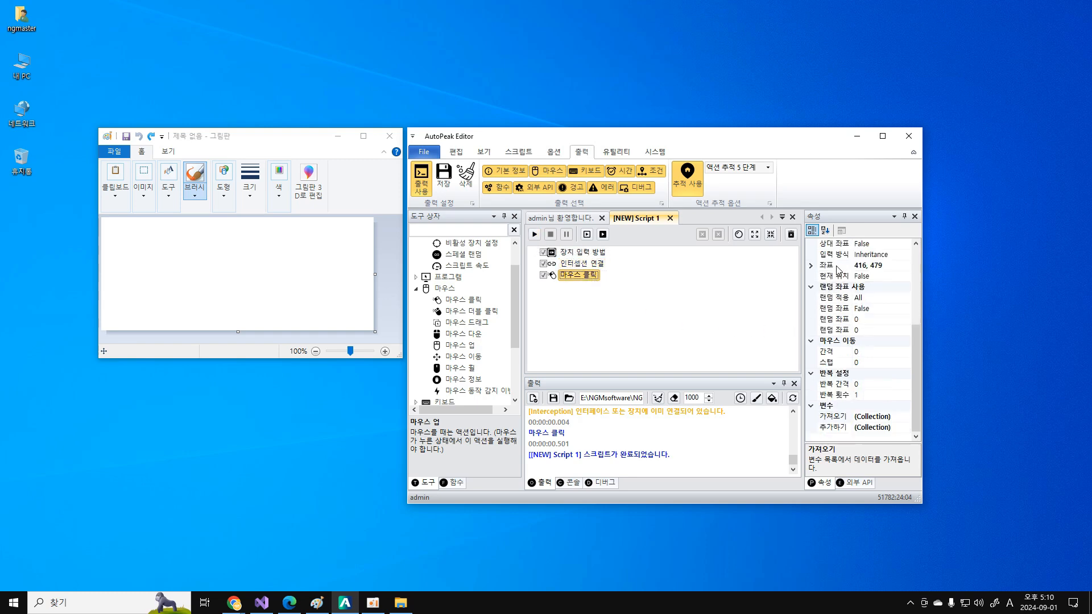
pyautogui.click(838, 270)
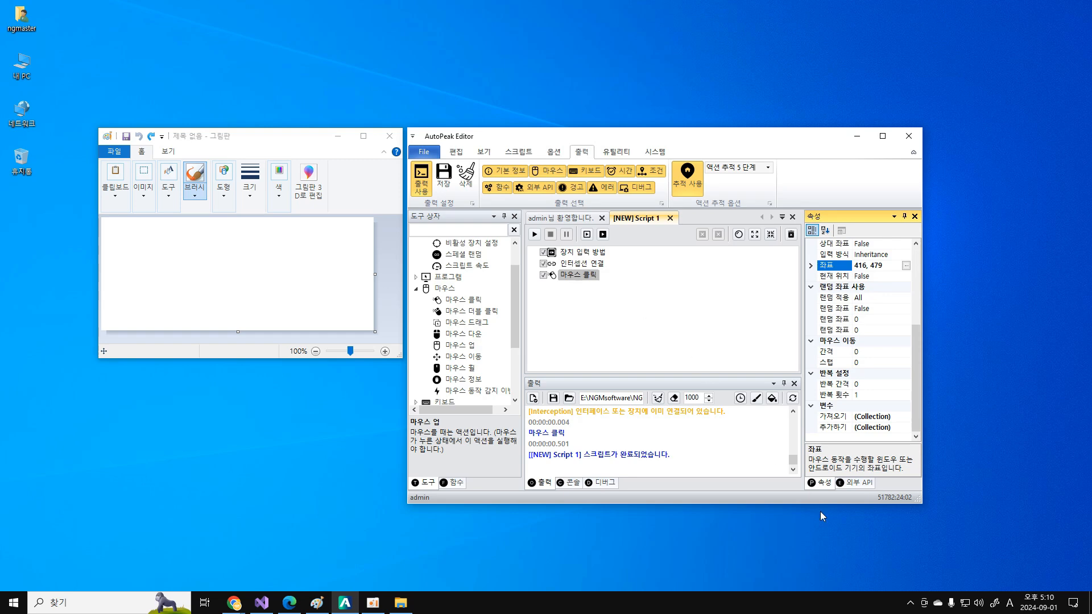
pyautogui.click(632, 327)
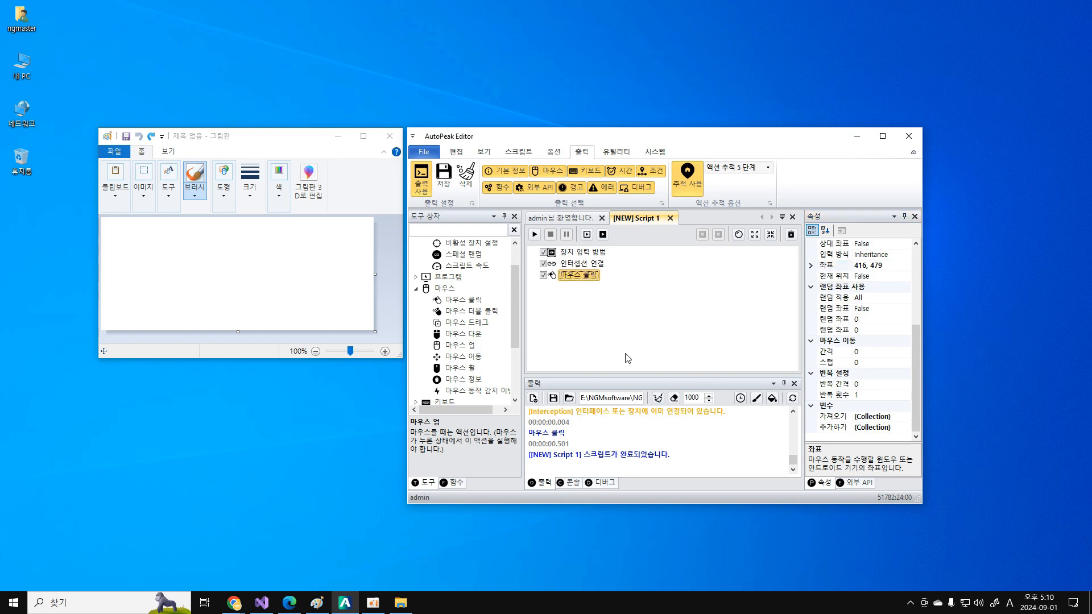
# - Clear the output log, and add a 마우스 이동 action as the first action of the script
pyautogui.click(657, 399)
pyautogui.click(607, 317)
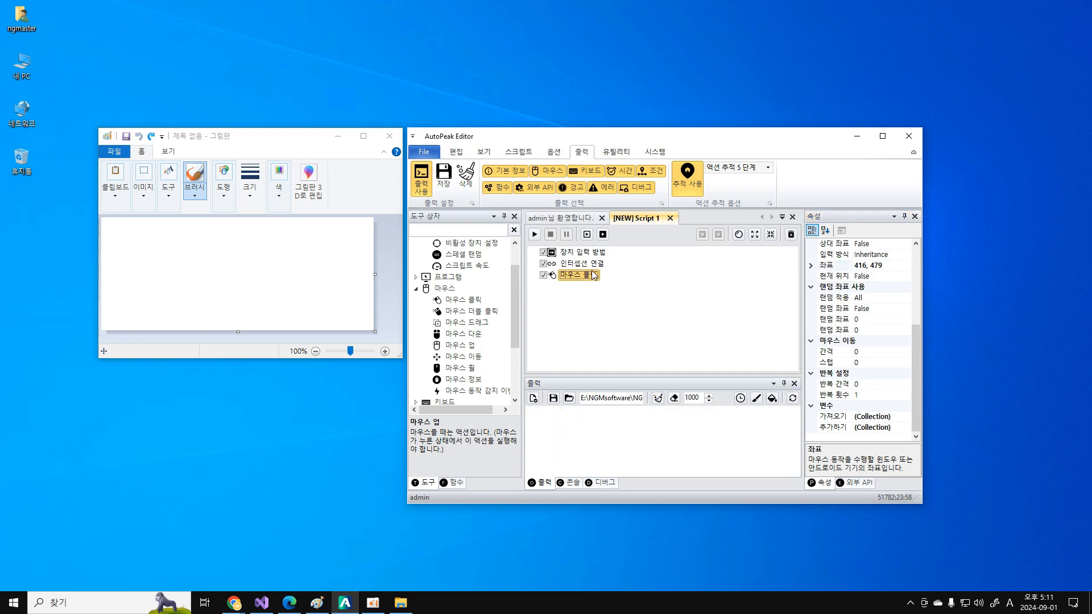
pyautogui.press('Up')
pyautogui.press('Up')
pyautogui.scroll(1, 485, 289)
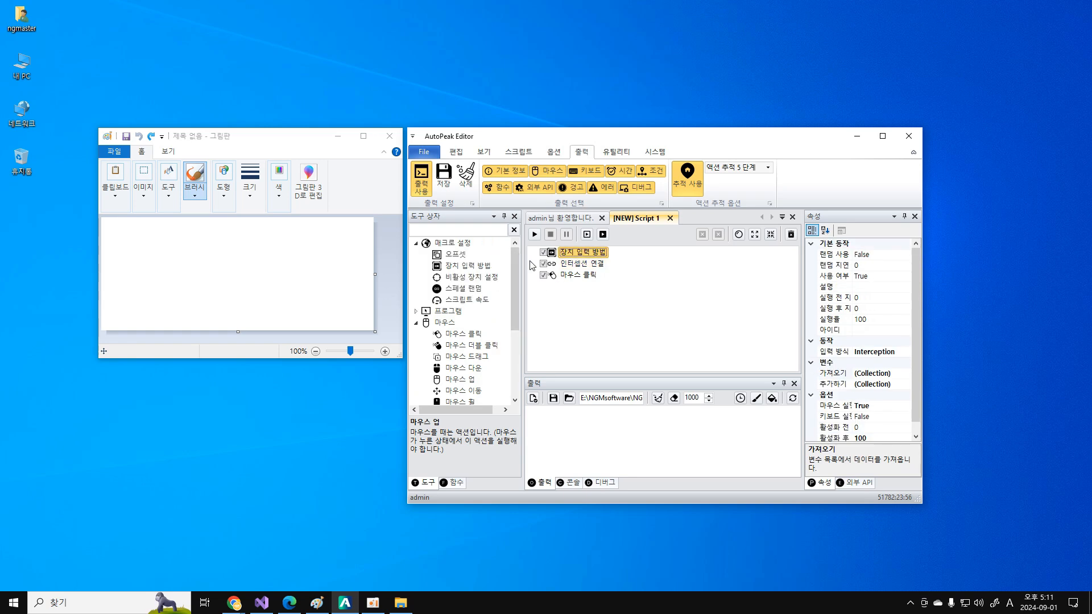
pyautogui.click(473, 335)
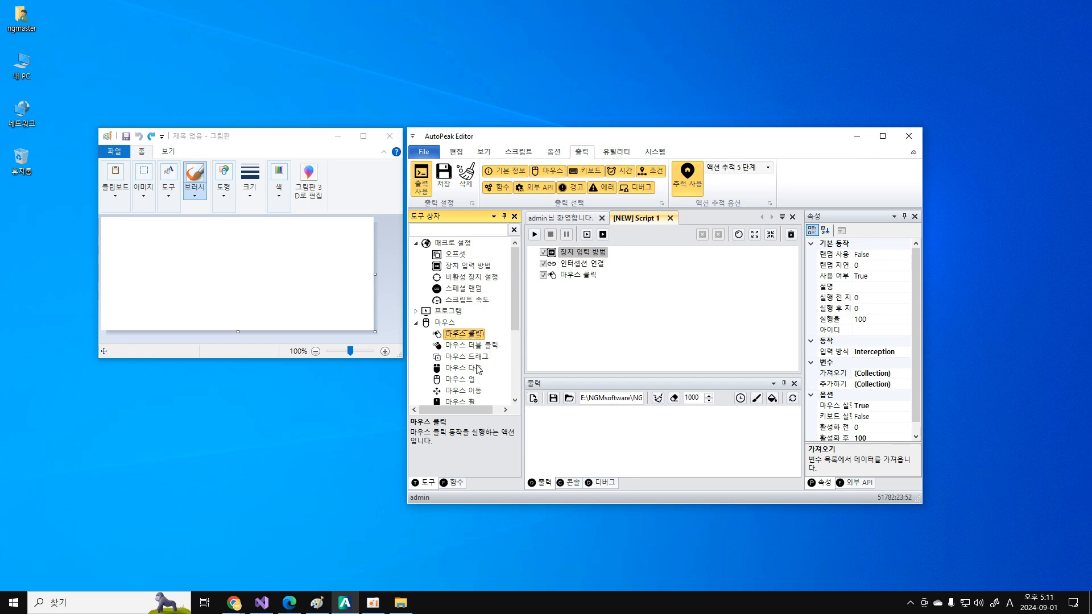
pyautogui.doubleClick(464, 391)
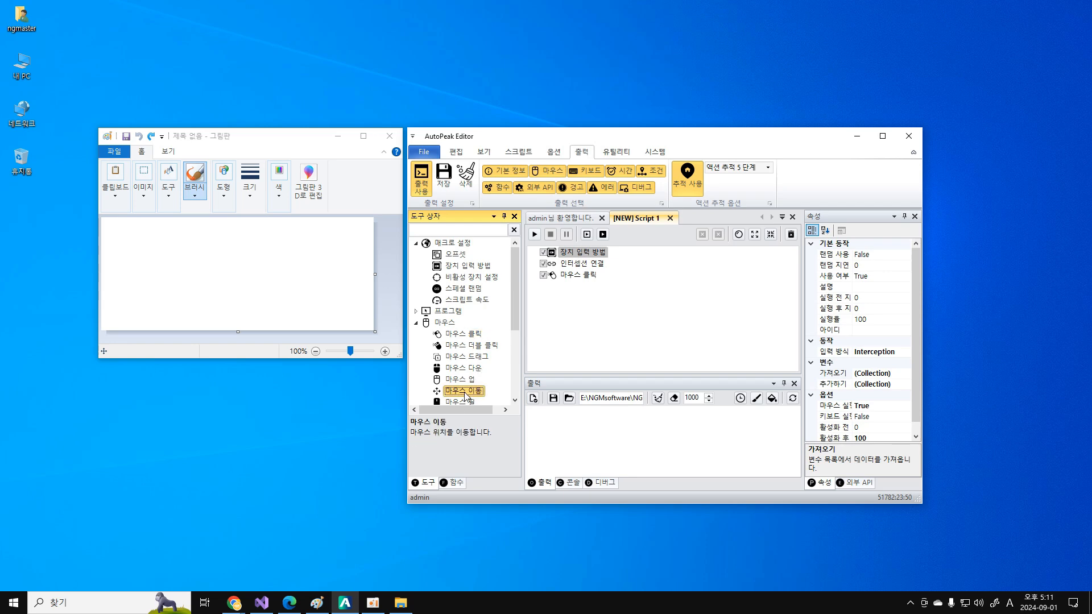
pyautogui.hotkey('ctrl', 'Up')
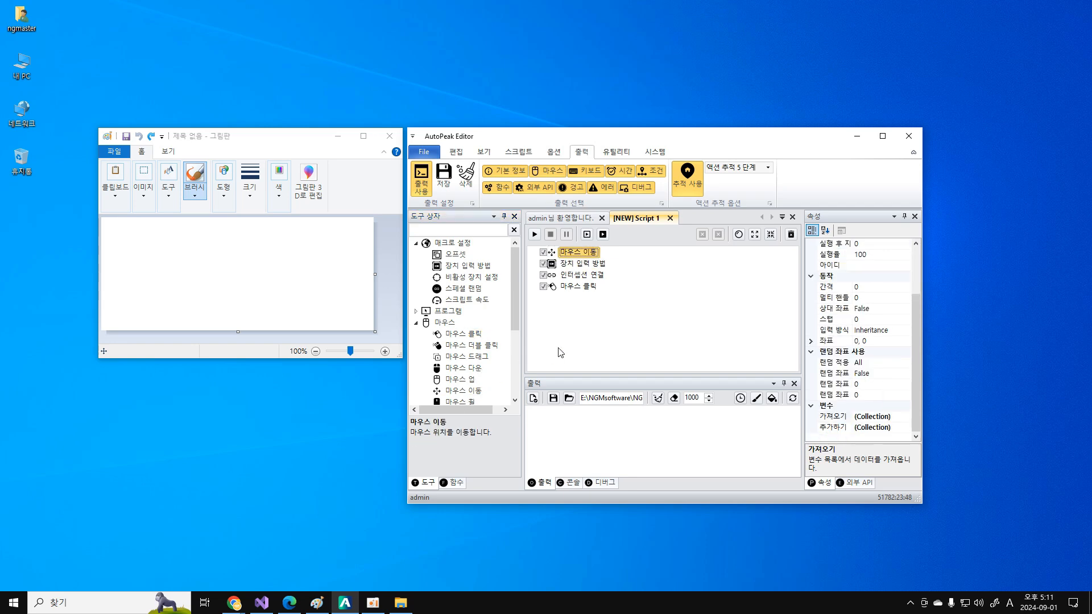
# - Set 좌표 of the 마우스 이동 action to 421, 484 by picking a point on the Paint canvas
pyautogui.click(827, 341)
pyautogui.click(906, 341)
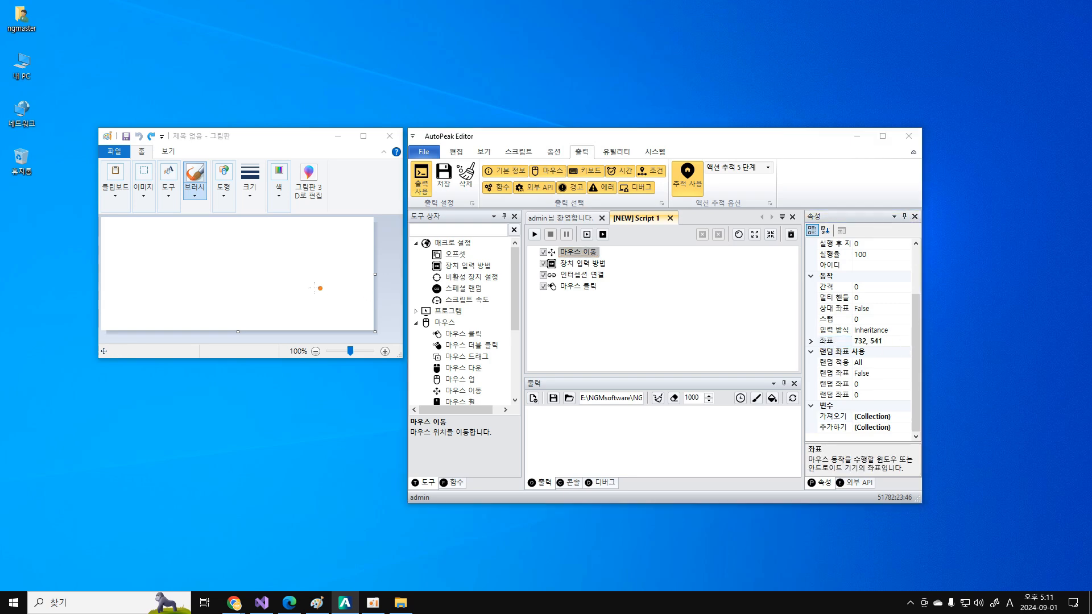
pyautogui.click(239, 276)
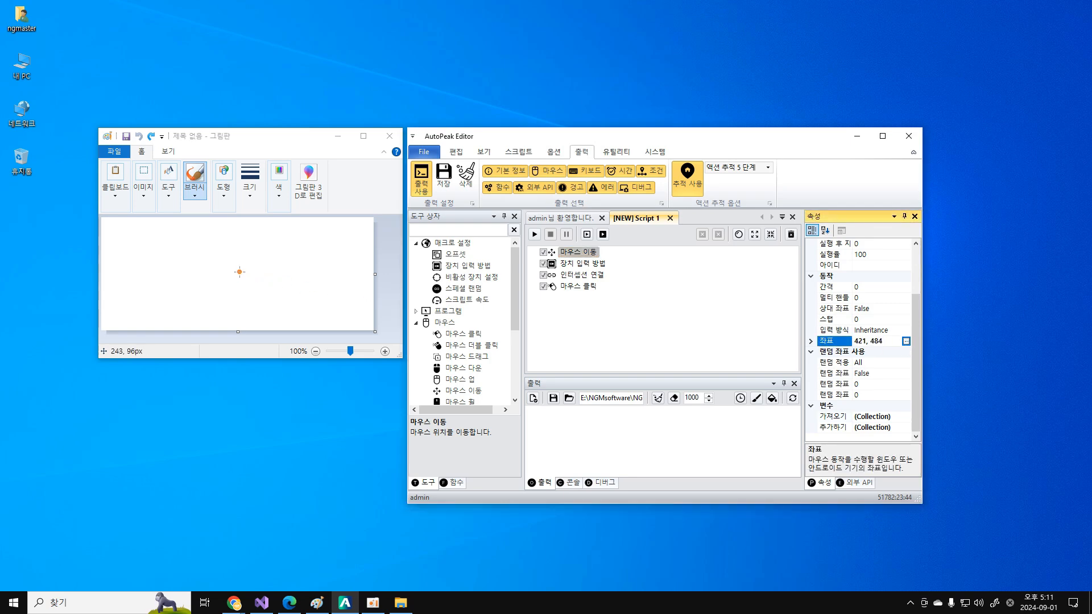
# - Set 좌표 of the 마우스 클릭 action to 100, 100 and run the script
pyautogui.click(592, 287)
pyautogui.click(867, 340)
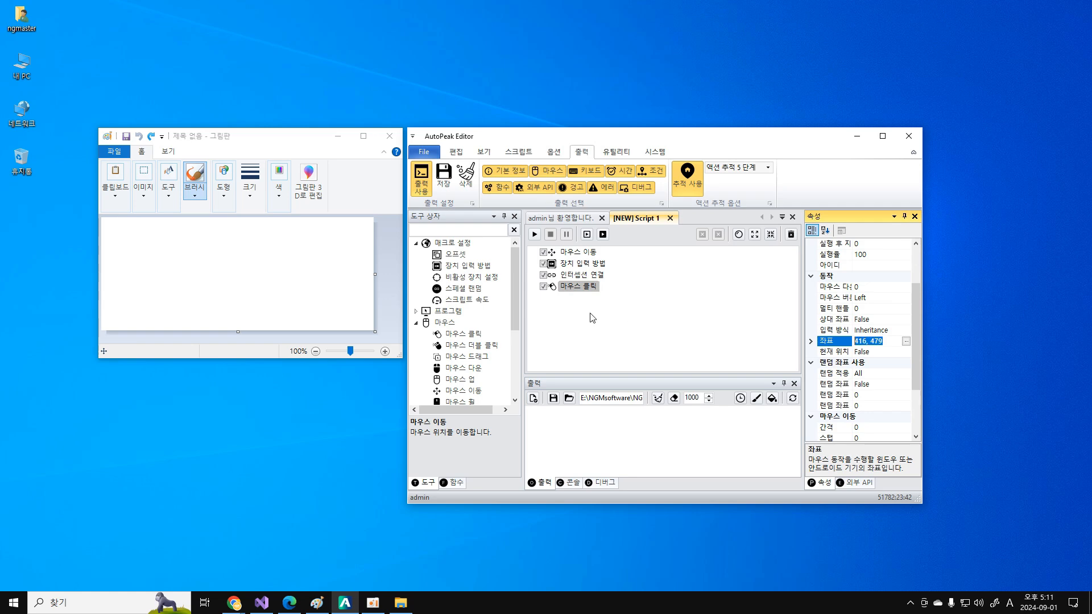
pyautogui.write('100,100')
pyautogui.click(589, 310)
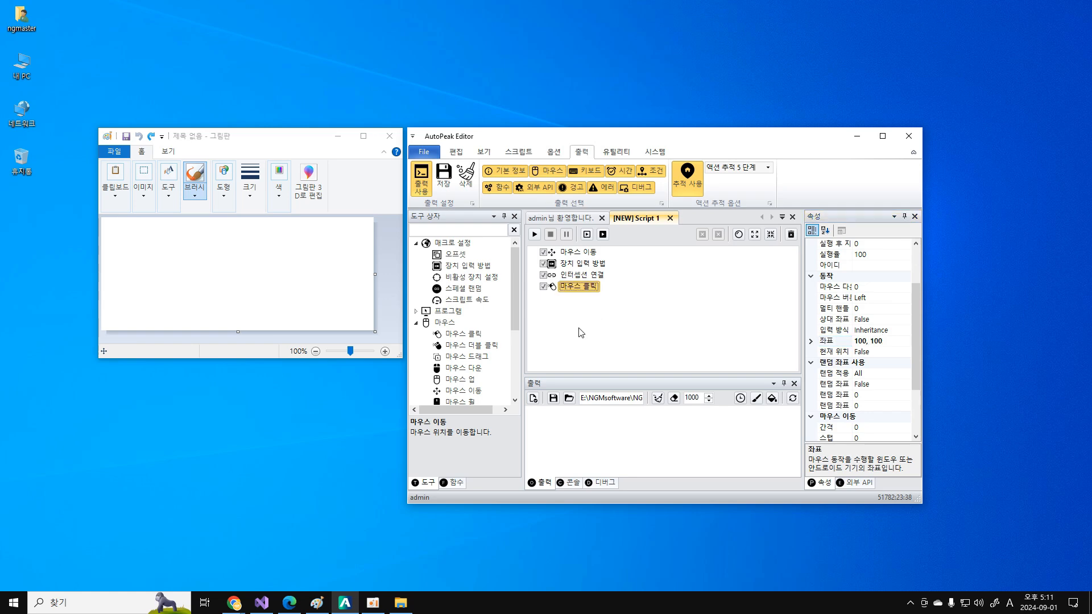
pyautogui.click(535, 235)
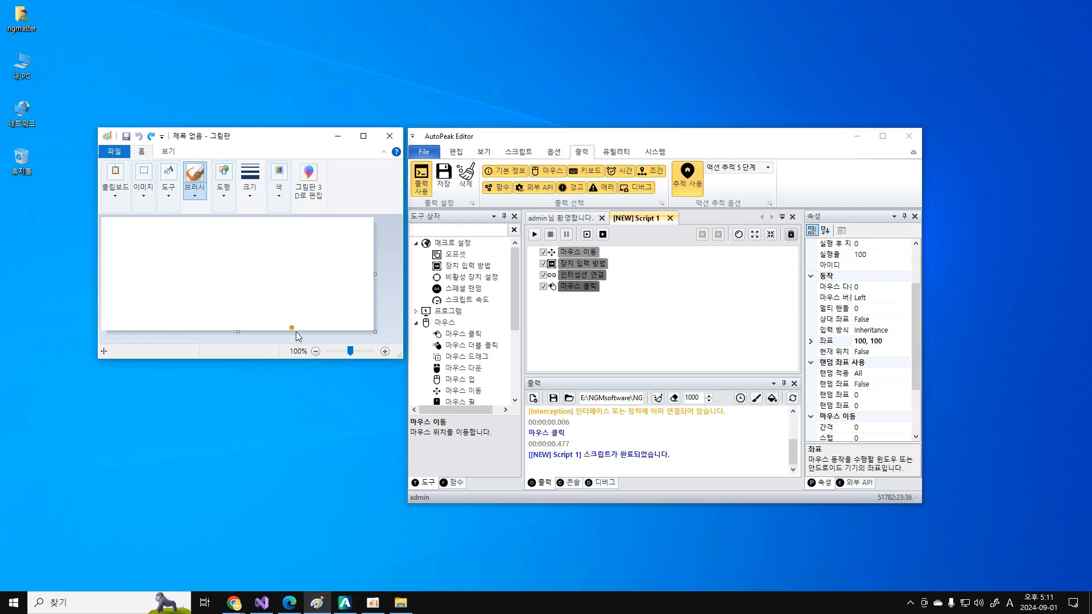
# - Duplicate the 마우스 클릭 action, placing the copy directly below it at the end of the script
pyautogui.click(576, 253)
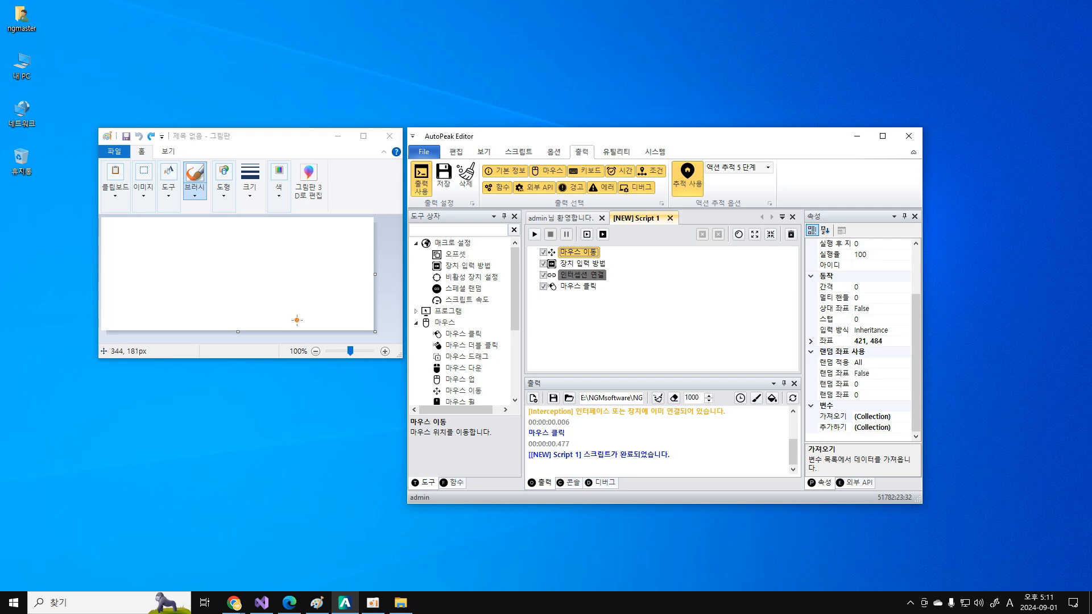
pyautogui.click(573, 288)
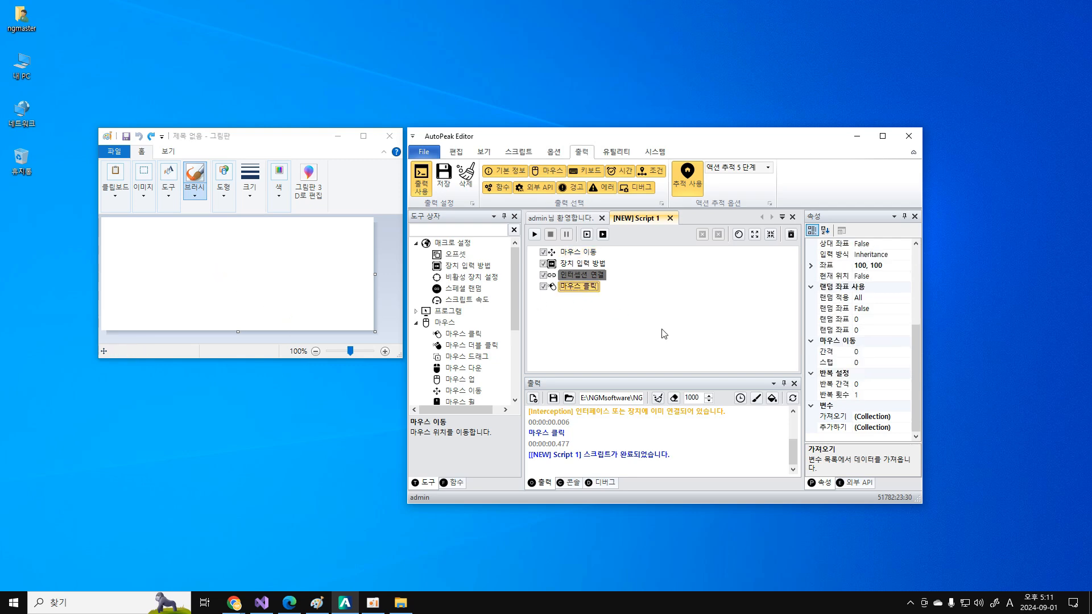
pyautogui.rightClick(589, 264)
pyautogui.press('Escape')
pyautogui.rightClick(576, 271)
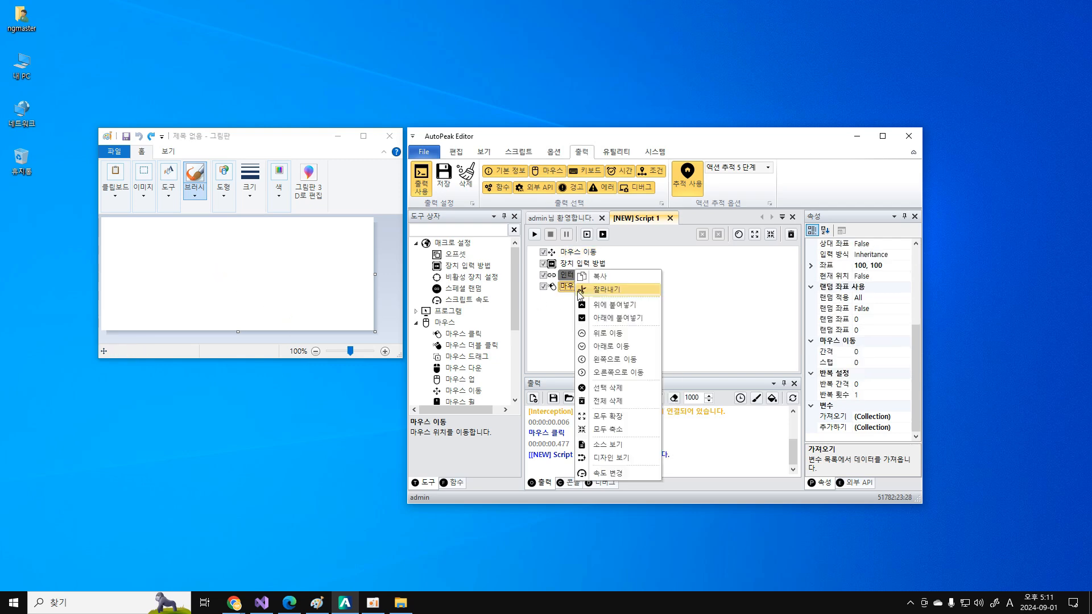
pyautogui.click(609, 318)
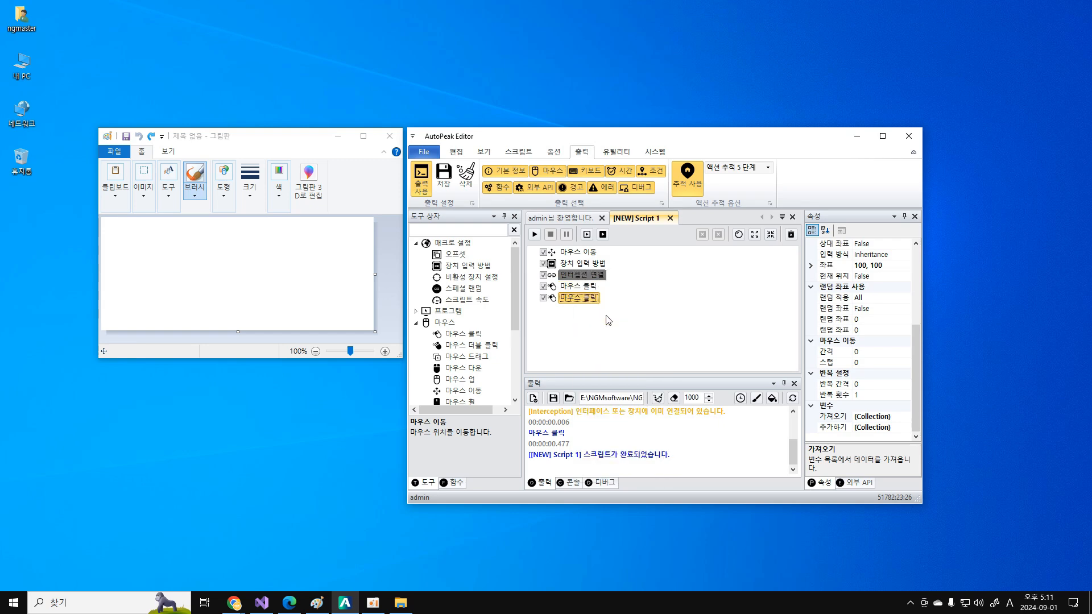
# - Set 좌표 of the copied 마우스 클릭 action to X 0 and Y -100, and run the script
pyautogui.click(818, 265)
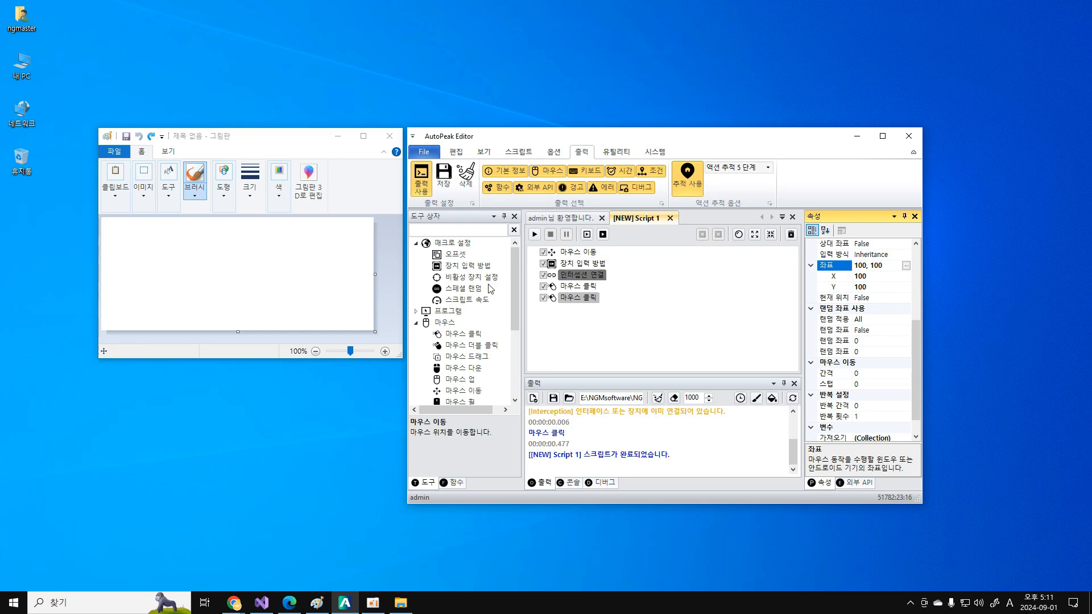
pyautogui.click(839, 277)
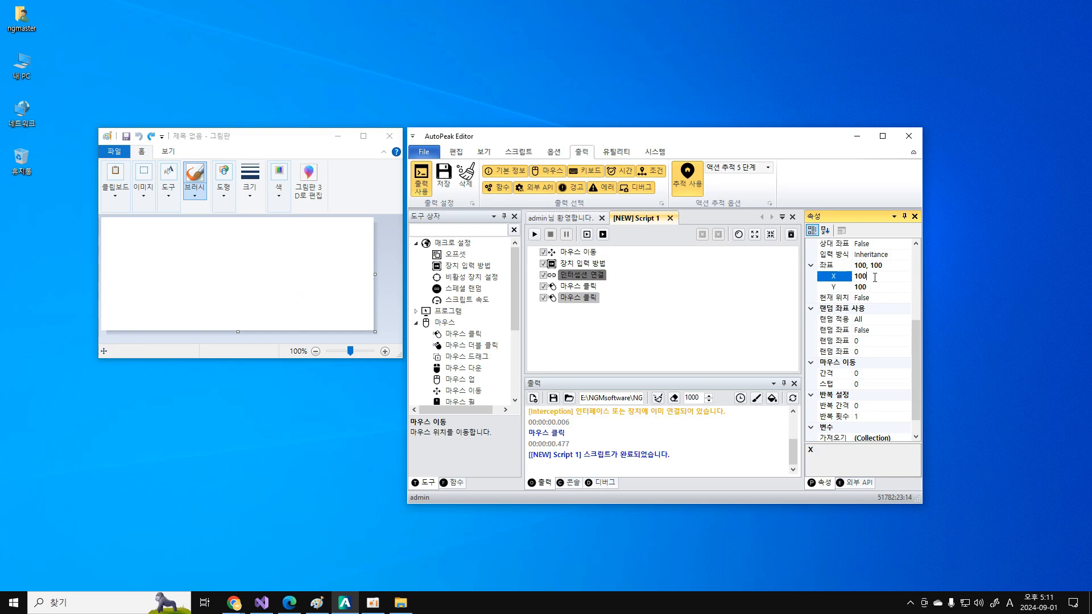
pyautogui.doubleClick(875, 277)
pyautogui.write('0')
pyautogui.click(840, 289)
pyautogui.write('-1')
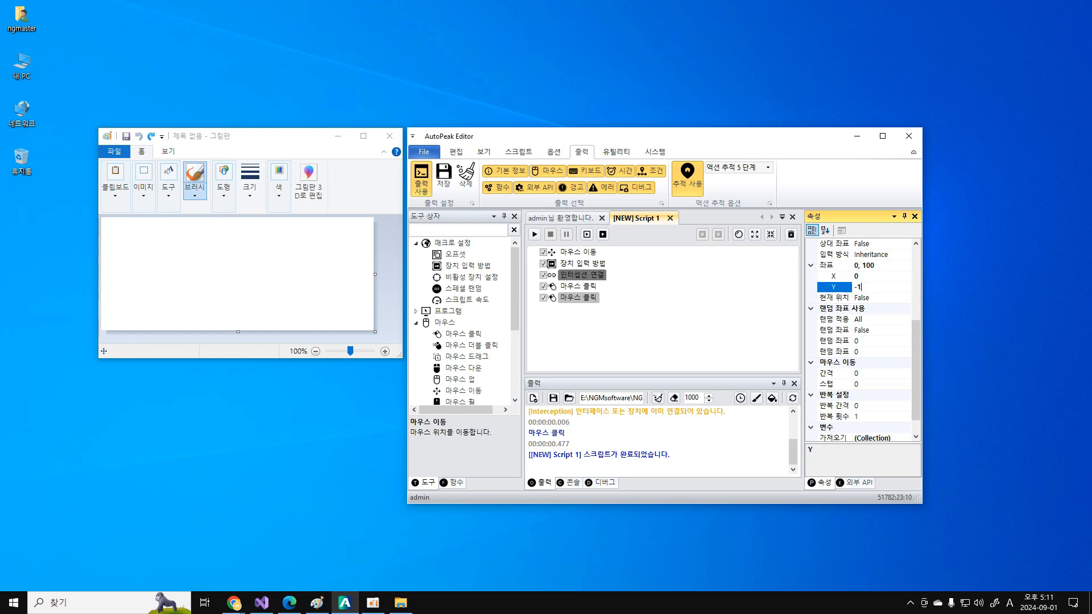
pyautogui.click(687, 332)
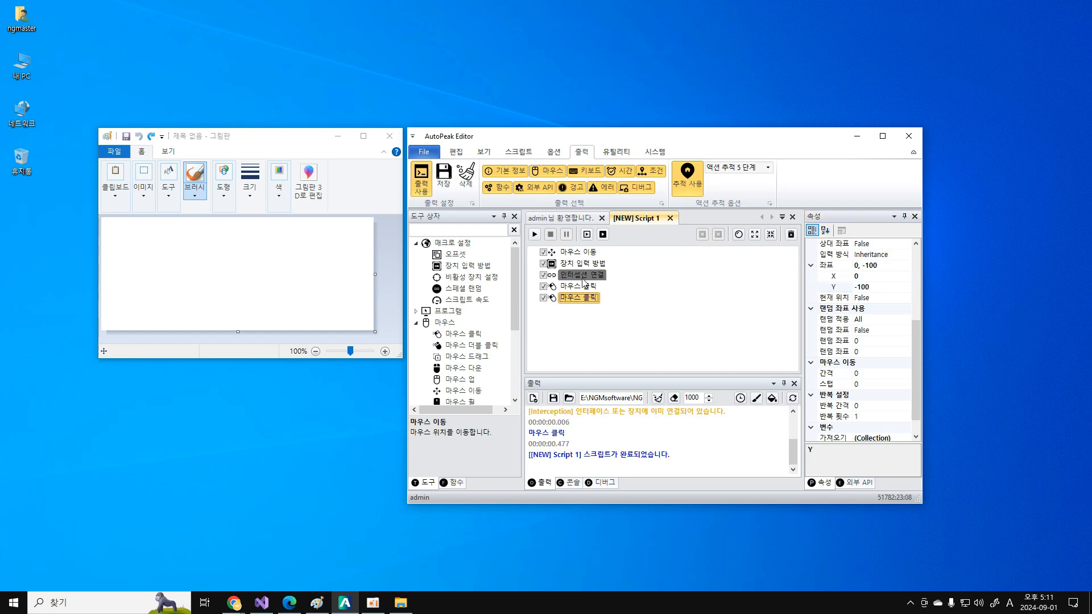
pyautogui.click(535, 235)
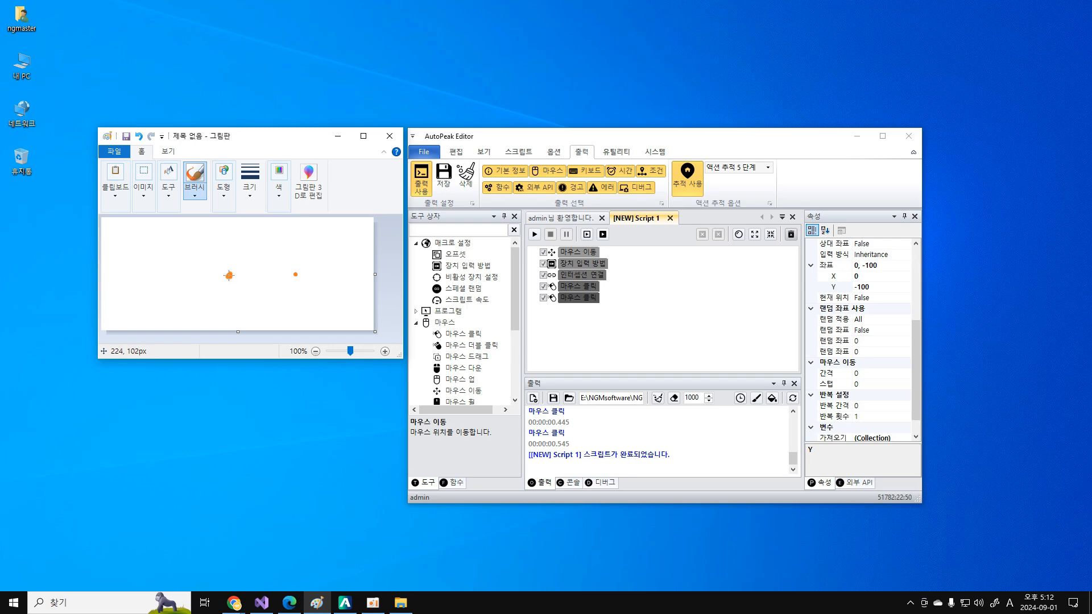
# - Draw a few freehand brush strokes on the Paint canvas, and select the 현재 위치 property of the last 마우스 클릭 action
pyautogui.moveTo(229, 275)
pyautogui.mouseDown()
pyautogui.moveTo(177, 280)
pyautogui.moveTo(283, 277)
pyautogui.moveTo(222, 243)
pyautogui.moveTo(160, 250)
pyautogui.moveTo(288, 253)
pyautogui.moveTo(213, 252)
pyautogui.moveTo(274, 259)
pyautogui.mouseUp()
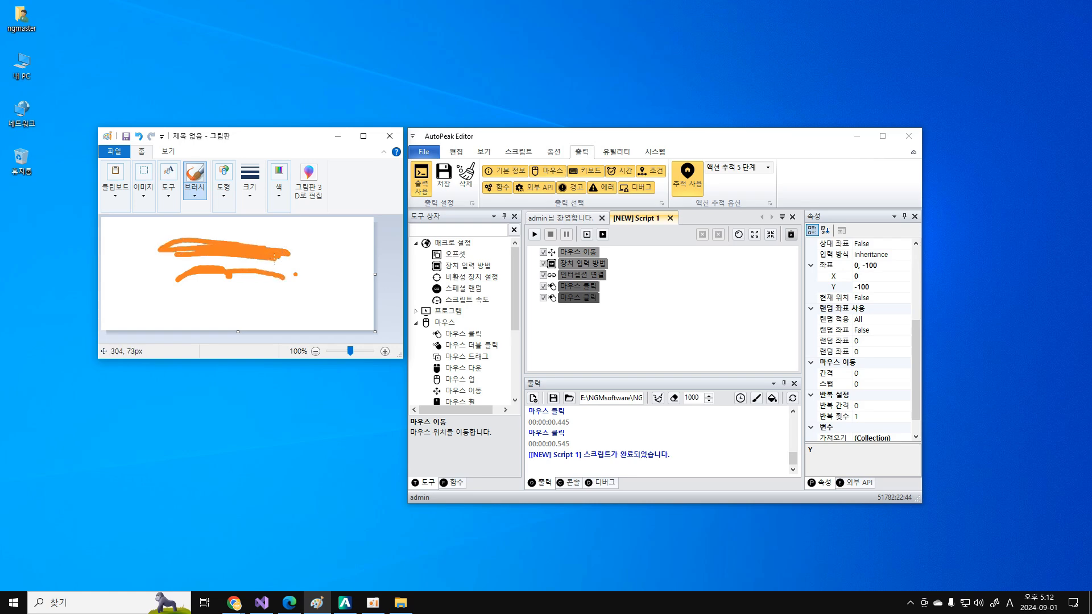
pyautogui.click(843, 301)
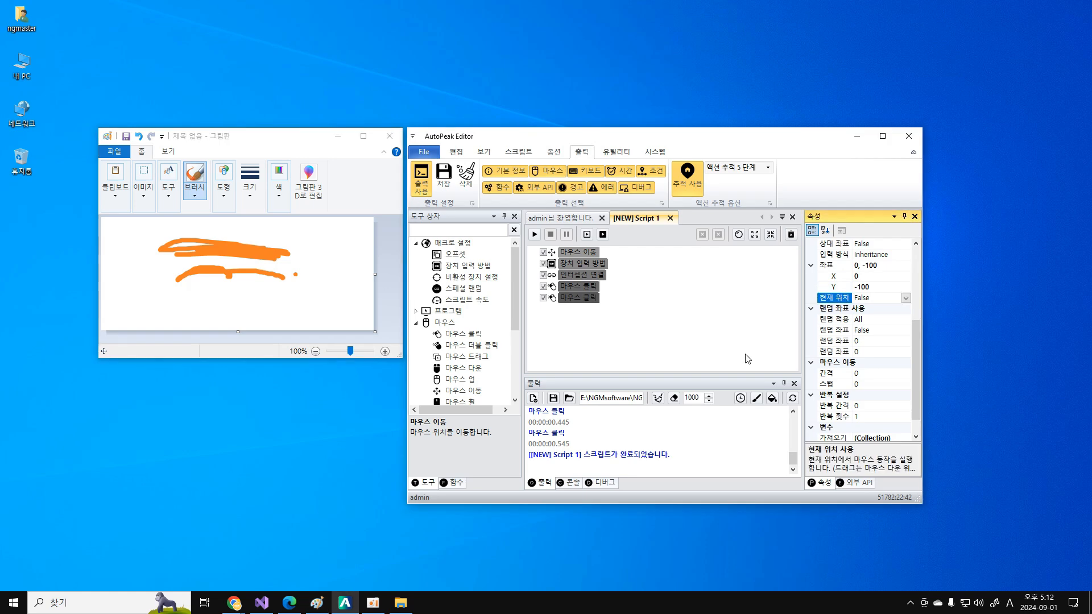